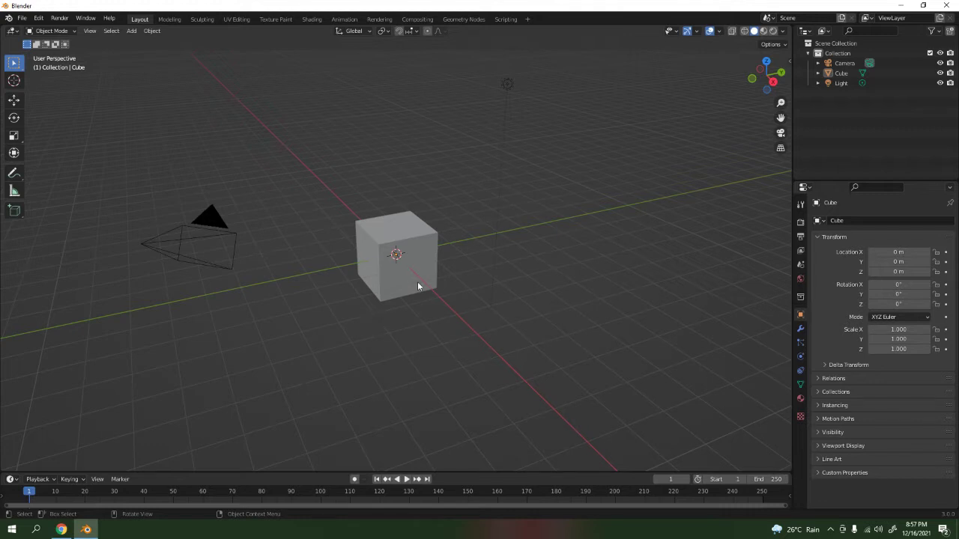
- Box-select the default camera and light, hide them with H, and reselect the cube
scroll(322, 322, "down", 3)
middle_click_drag(325, 327, 408, 233)
left_click(412, 240)
left_click_drag(420, 84, 591, 267, "shift")
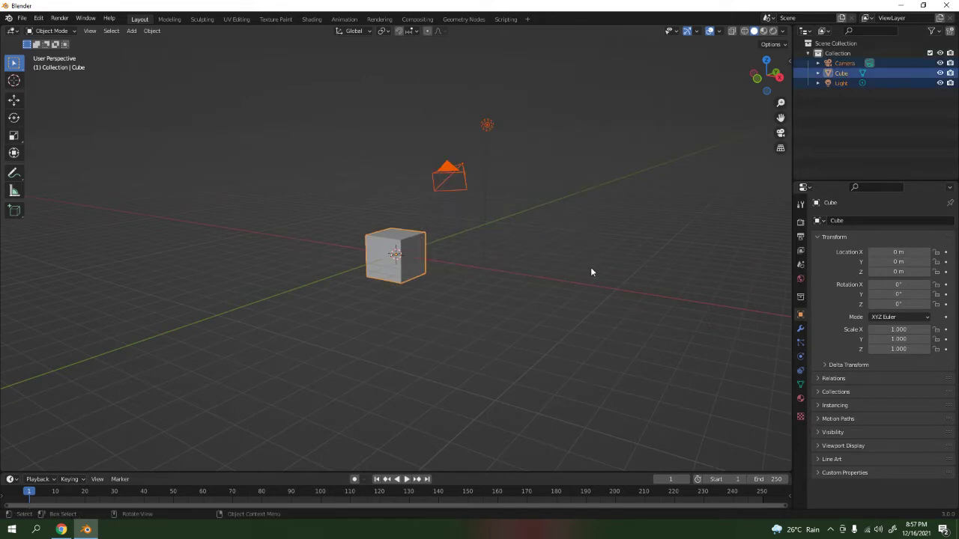
left_click(444, 113)
left_click_drag(369, 75, 517, 190)
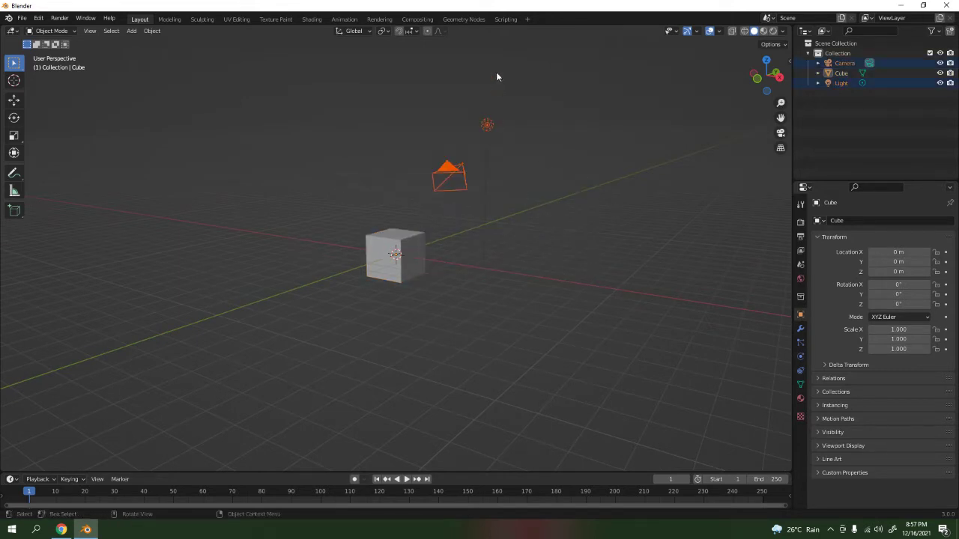
key("h")
scroll(550, 148, "up", 5)
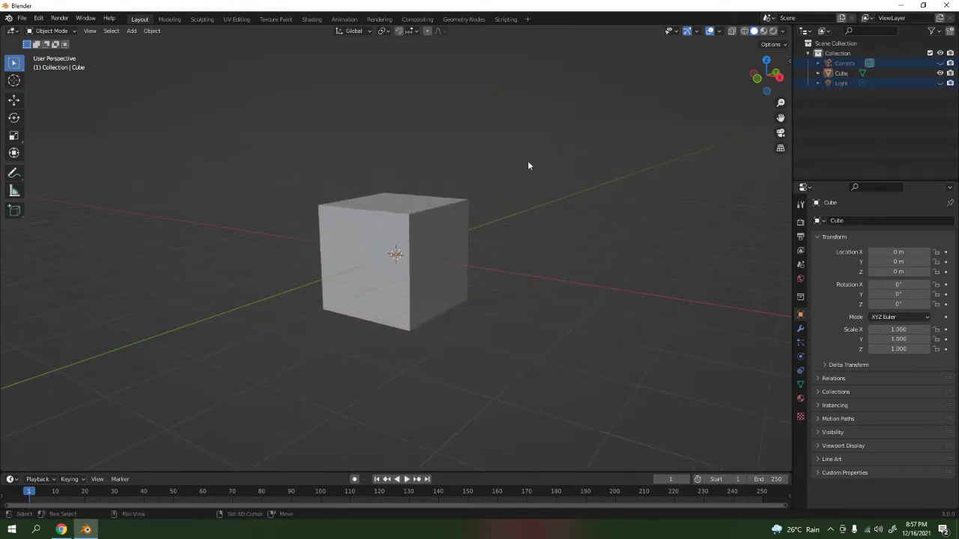
left_click(411, 225)
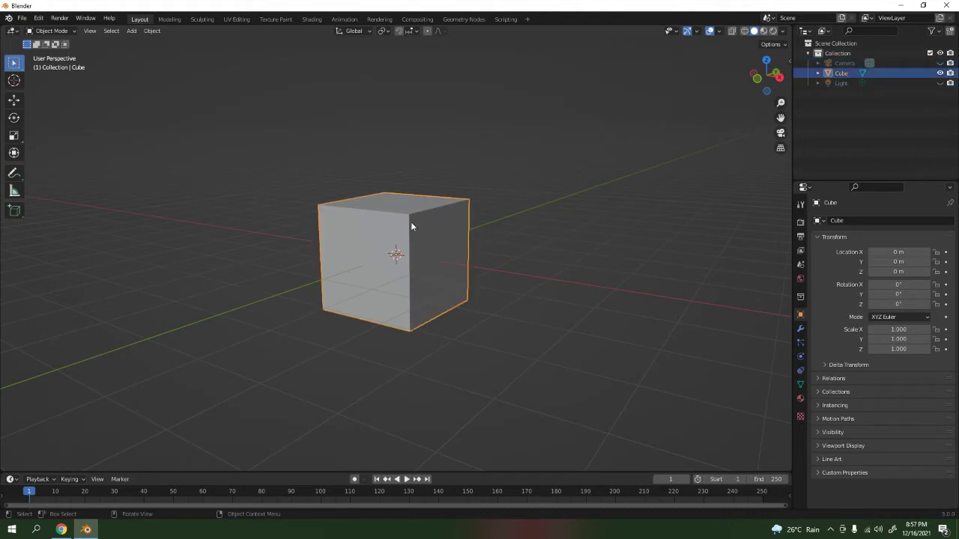
- Enable the Screencast Keys display from the N sidebar
key("n")
left_click(785, 199)
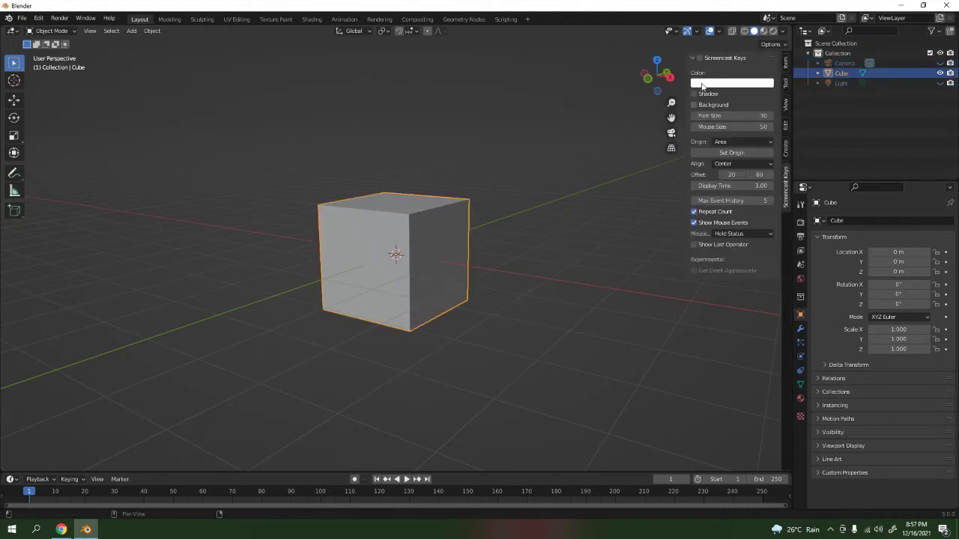
left_click(699, 59)
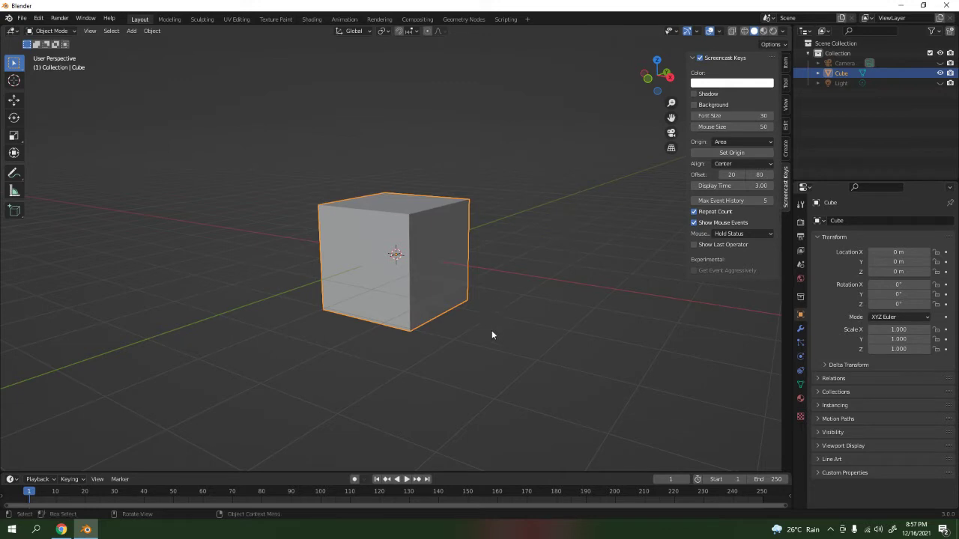
key("n")
- In front view, apply Auto Mirror along the X axis to the cube
left_click(405, 434)
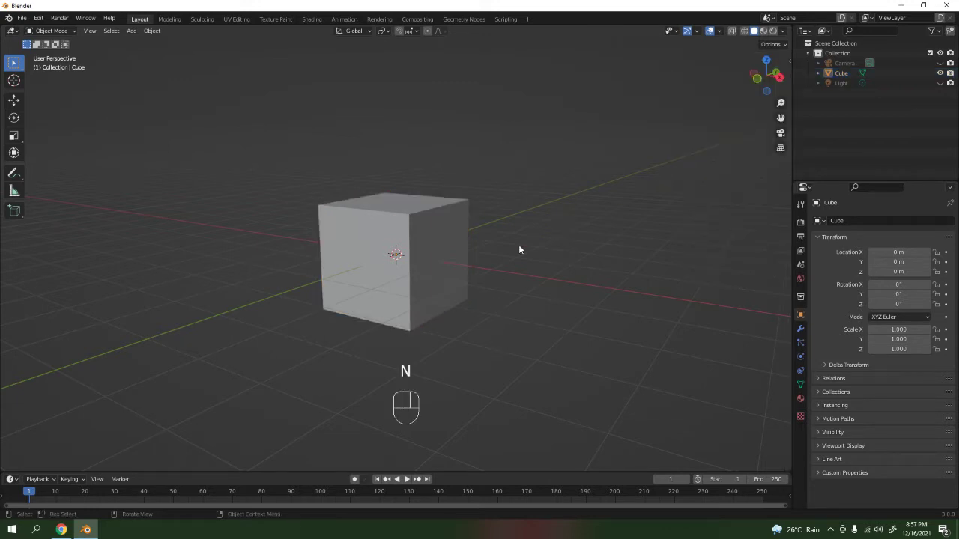
scroll(399, 243, "down", 3)
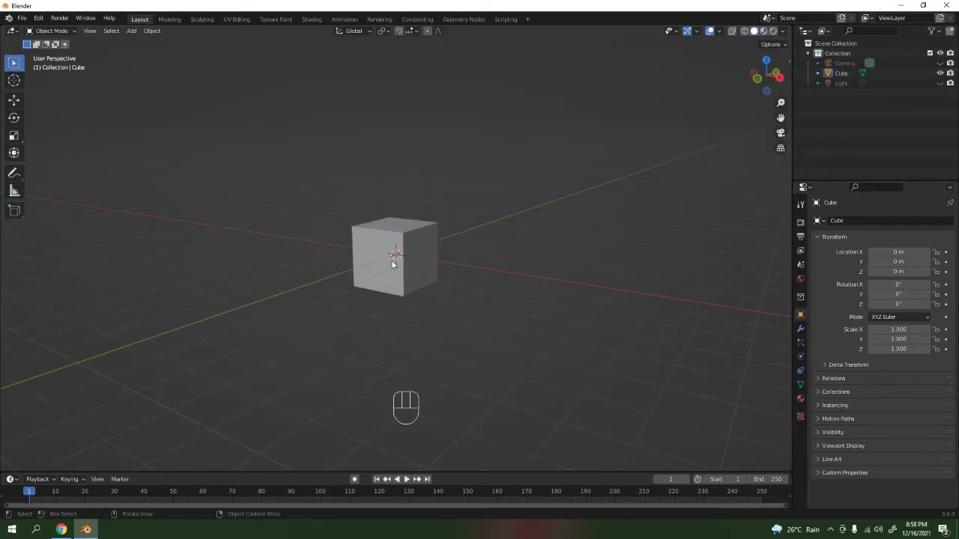
key("KP_1")
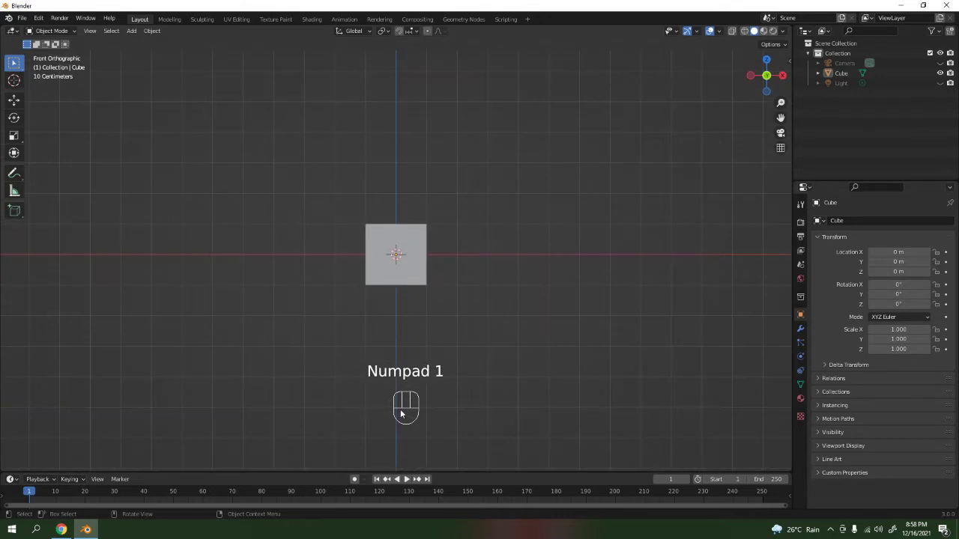
left_click(396, 236)
scroll(442, 236, "up", 5)
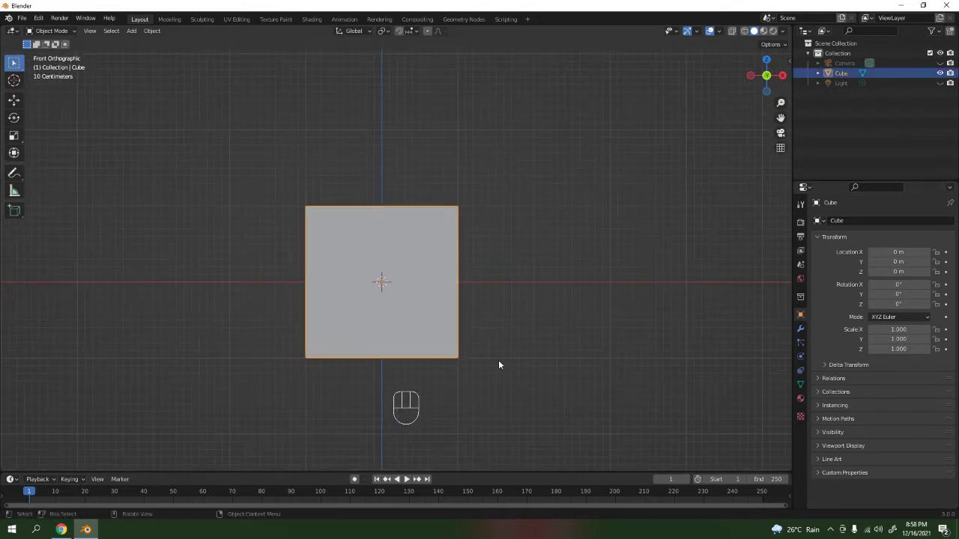
key("n")
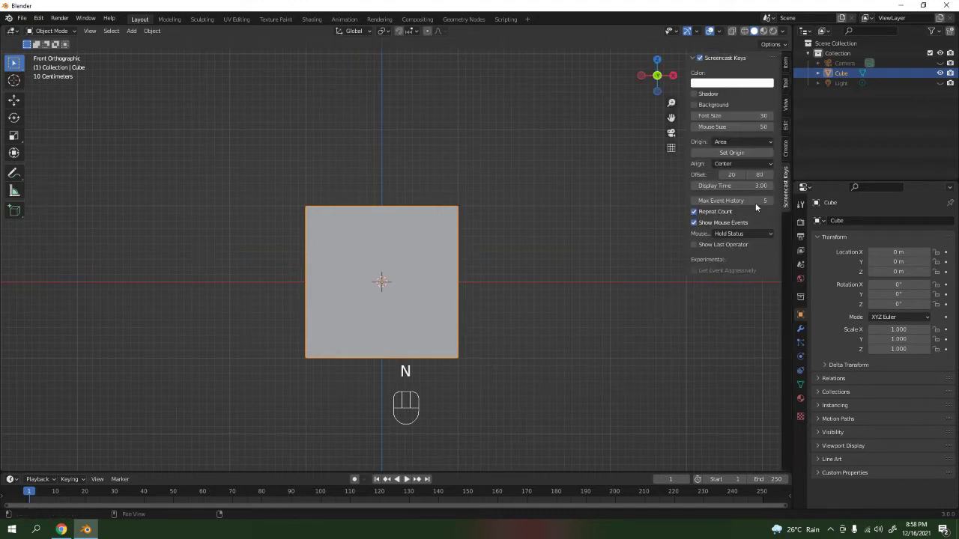
left_click(787, 127)
left_click(709, 249)
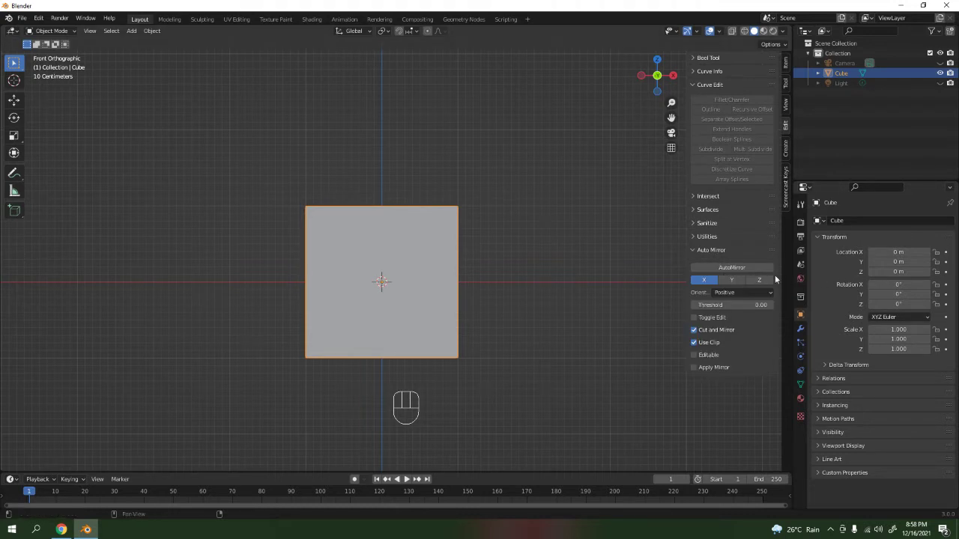
left_click(755, 270)
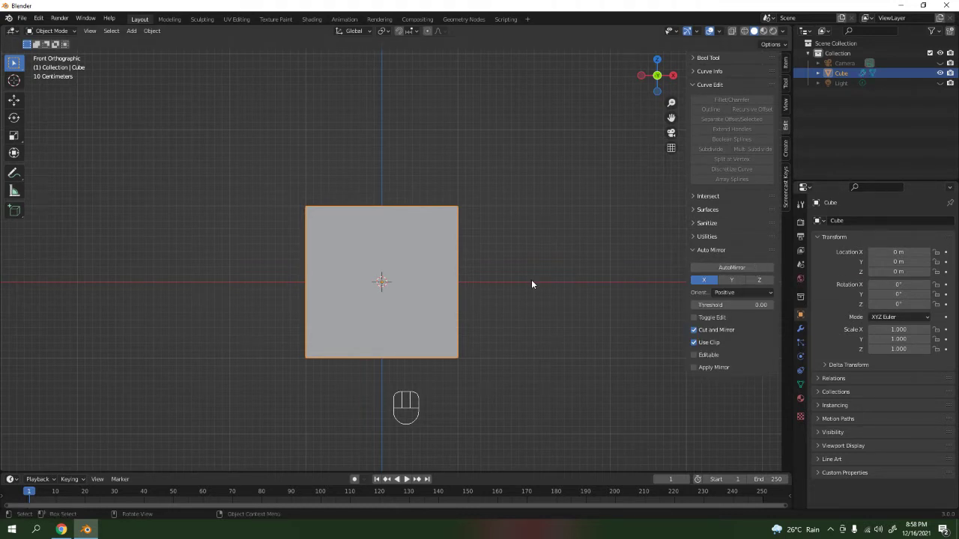
key("n")
middle_click_drag(520, 265, 396, 277)
- Scale the cube along Y into a thin upright slab
key("Tab")
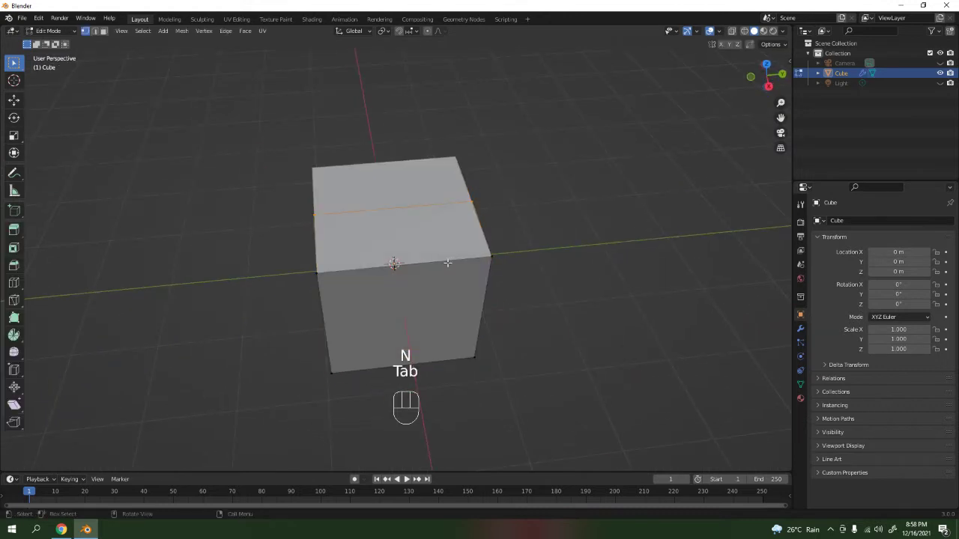
scroll(525, 295, "down", 3)
middle_click_drag(524, 295, 545, 312)
key("Tab")
middle_click_drag(529, 263, 514, 301)
key("s")
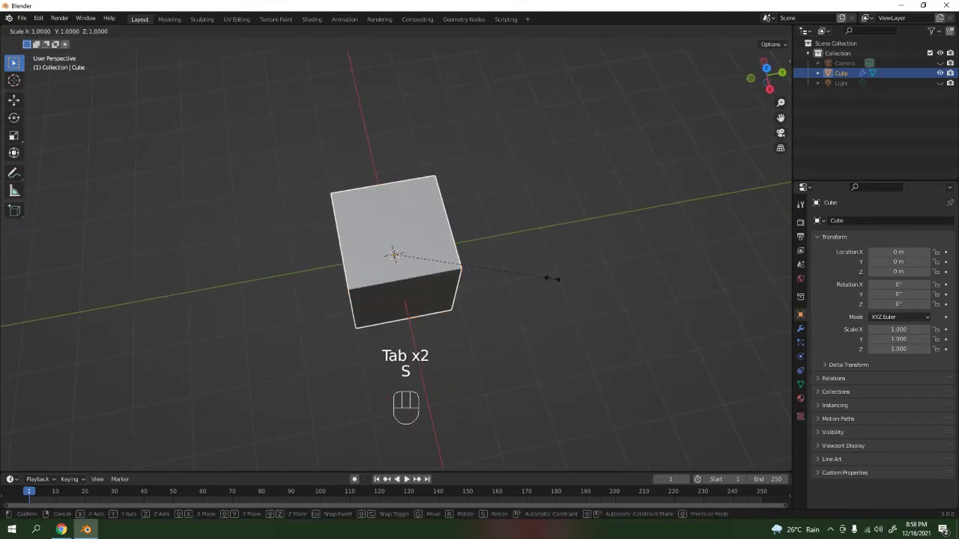
key("y")
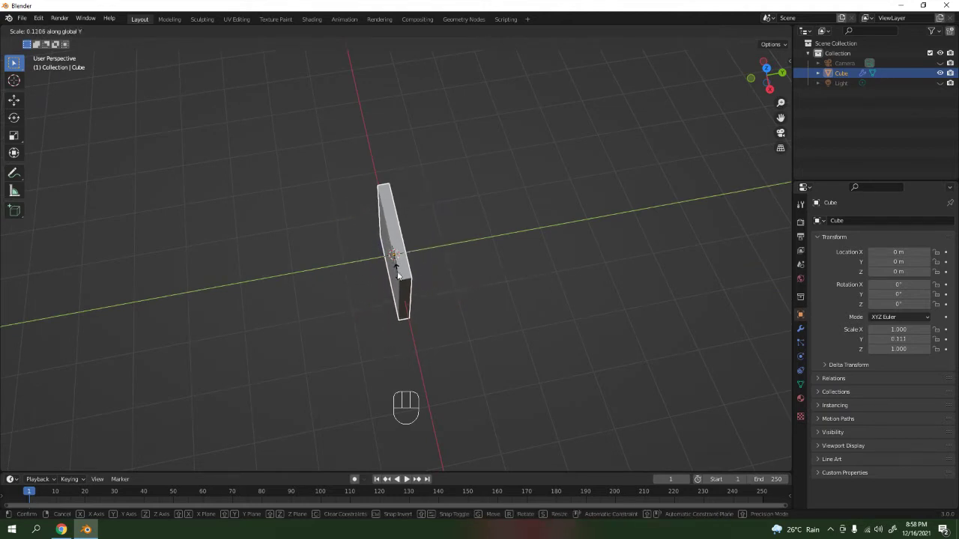
left_click(495, 316)
middle_click_drag(495, 316, 563, 306)
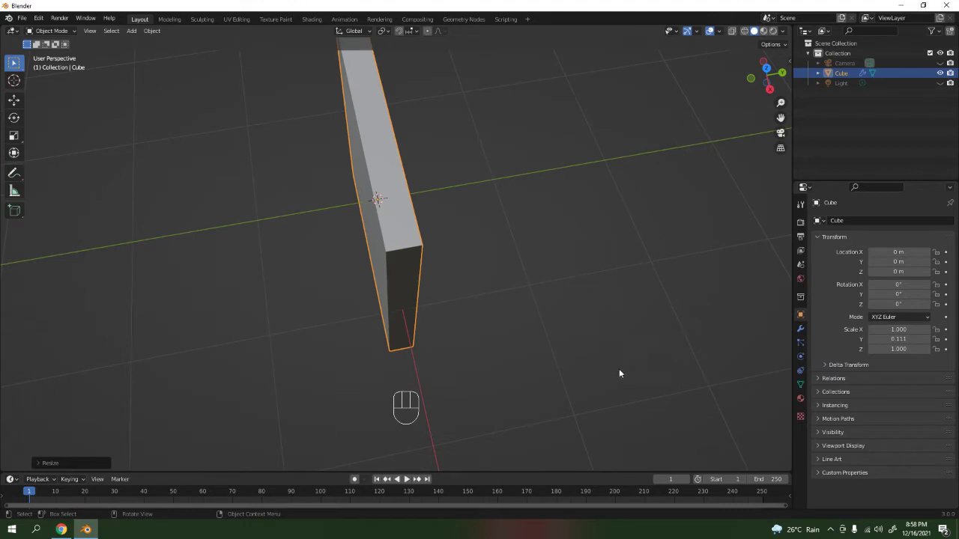
- Rescale the slab along Y to settle its thickness at 0.123
key("s")
key("y")
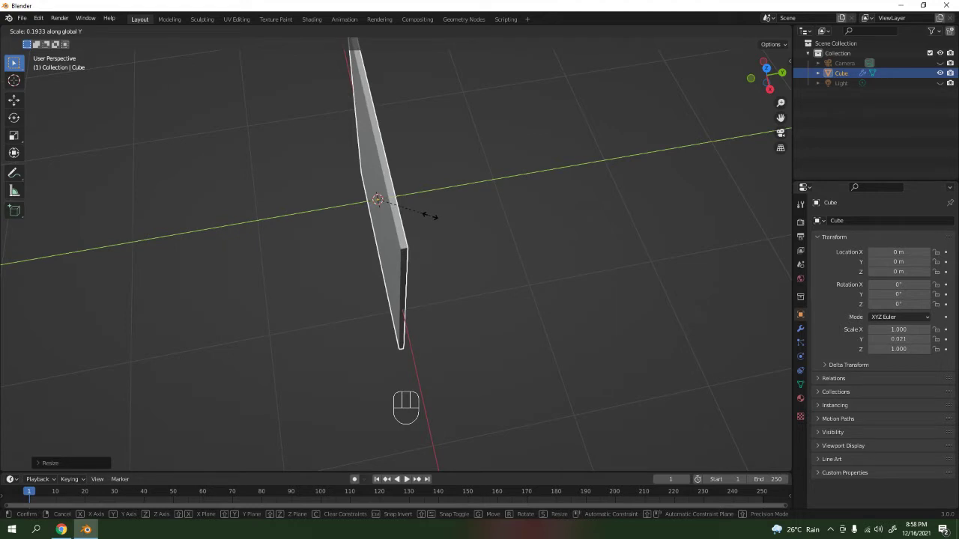
left_click(683, 125)
middle_click_drag(685, 128, 424, 242)
left_click(511, 214)
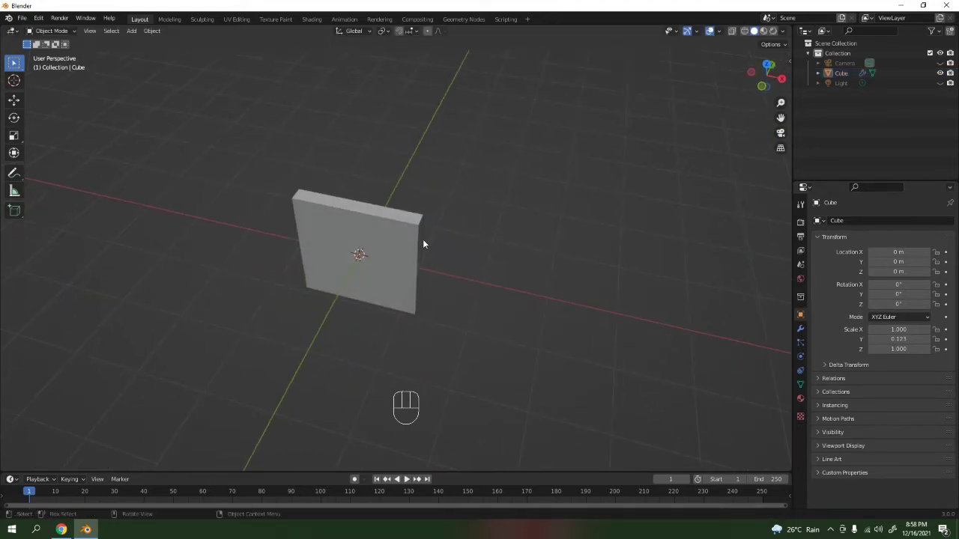
middle_click_drag(496, 319, 423, 266)
- In Edit Mode, switch to face selection, front view, and enable snapping
key("Tab")
key("3")
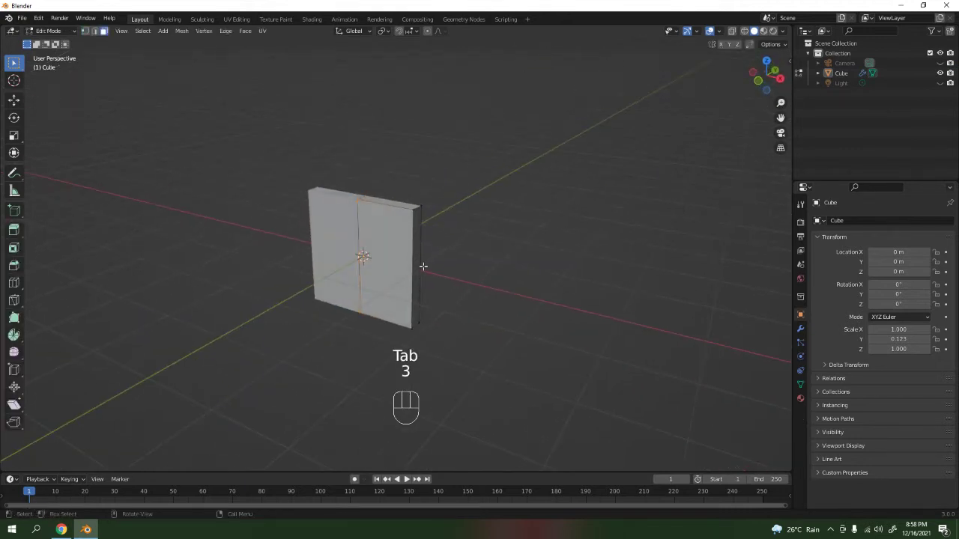
key("KP_1")
key("KP_0")
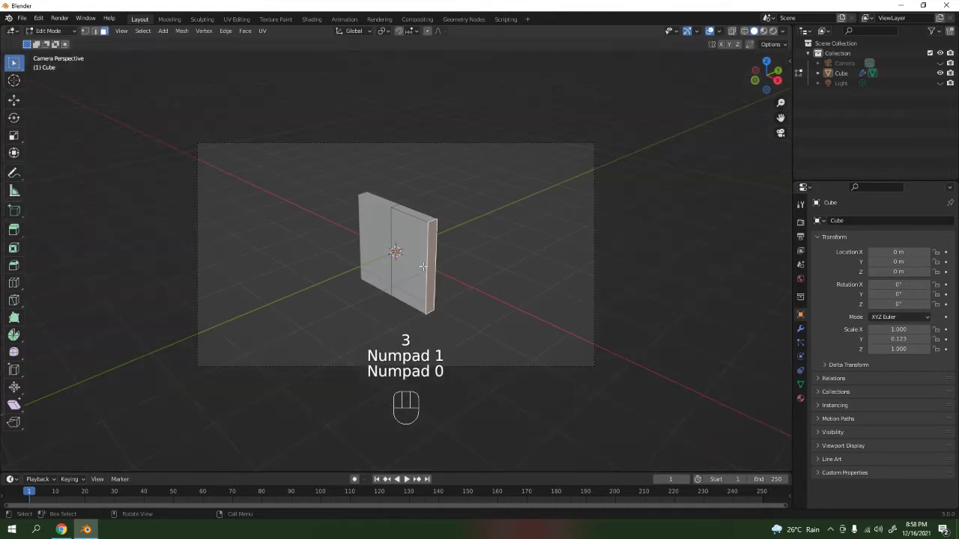
key("KP_1")
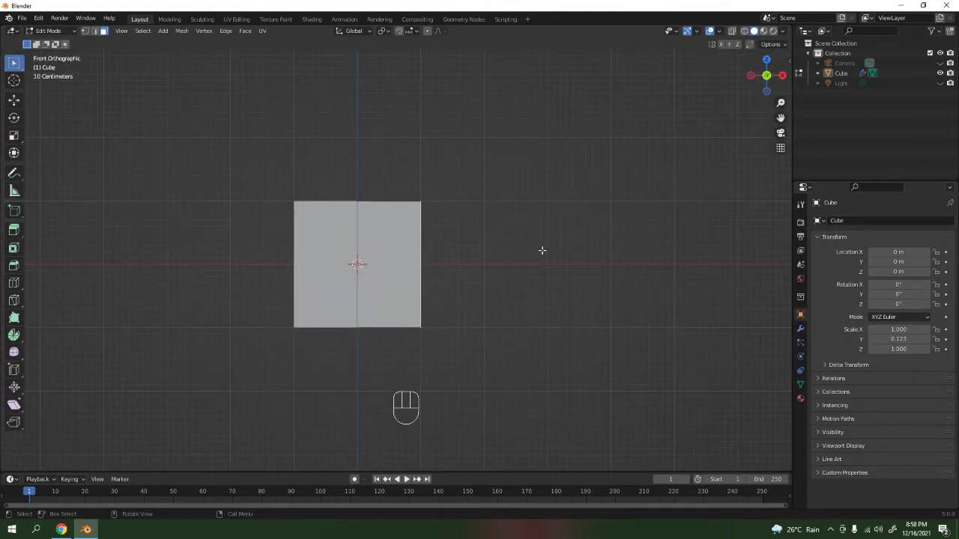
left_click(399, 31)
- Move the slab's side face 0.6 m along X to widen the board, then return to Object Mode
key("g")
key("x")
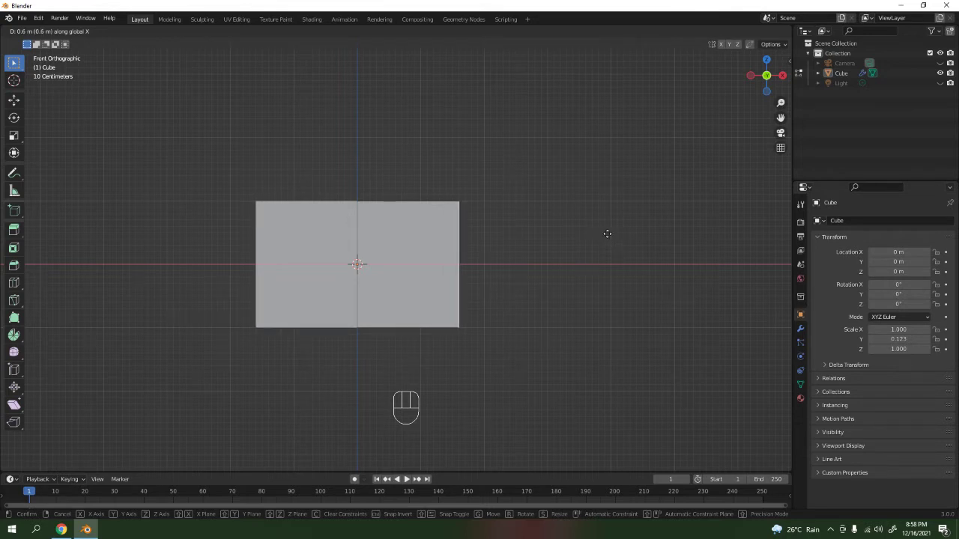
left_click(597, 227)
middle_click_drag(566, 200, 427, 242)
scroll(447, 254, "up", 3)
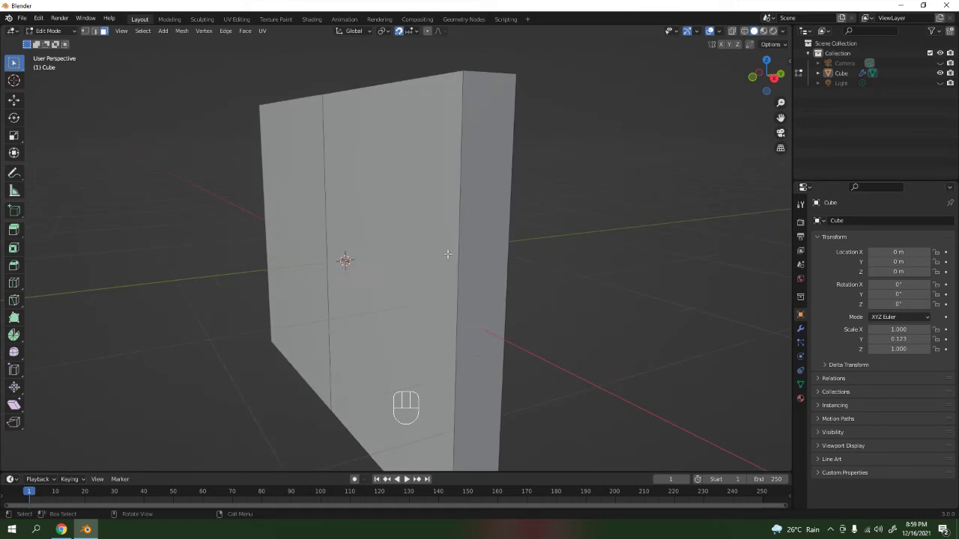
scroll(447, 253, "down", 4)
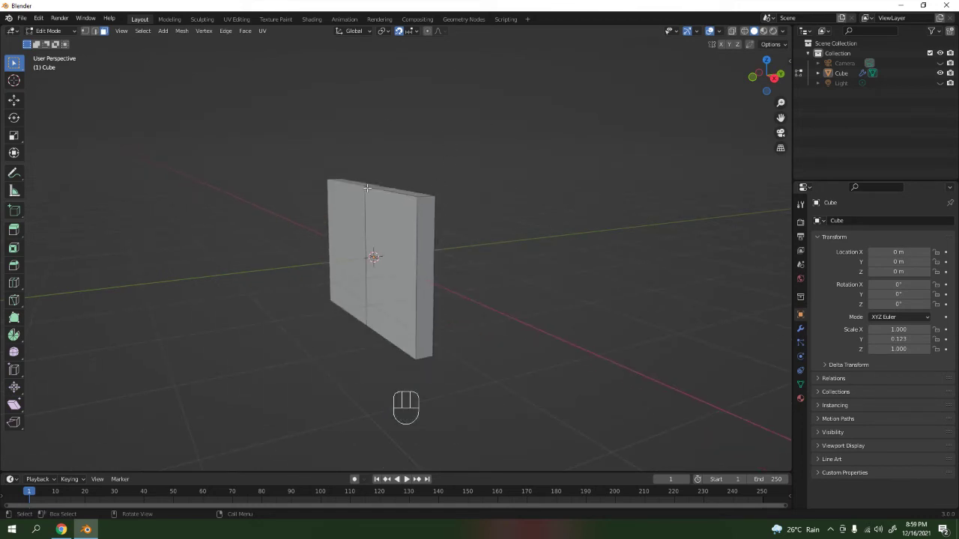
key("Tab")
left_click(390, 232)
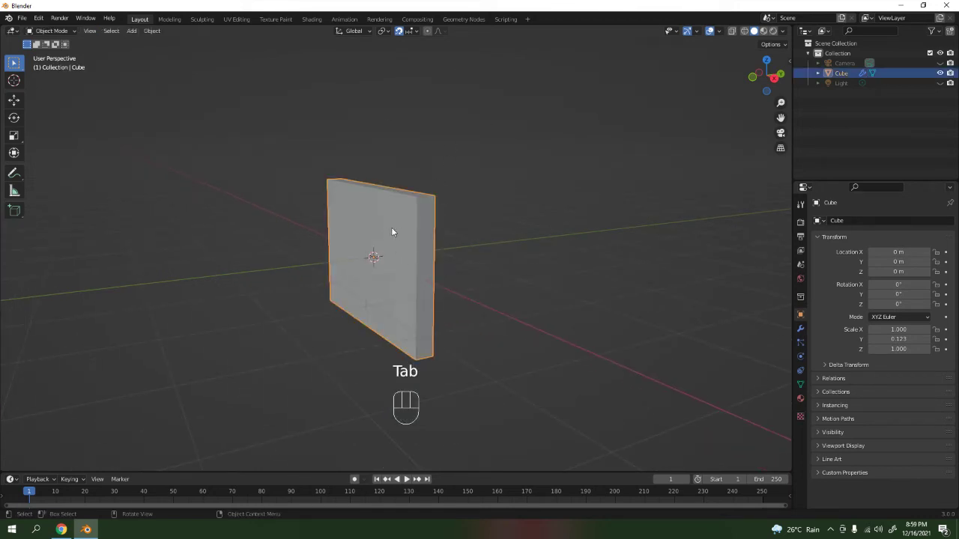
- Duplicate the slab, reduce the copy's height, and raise it 0.8 m along Z
key("KP_1")
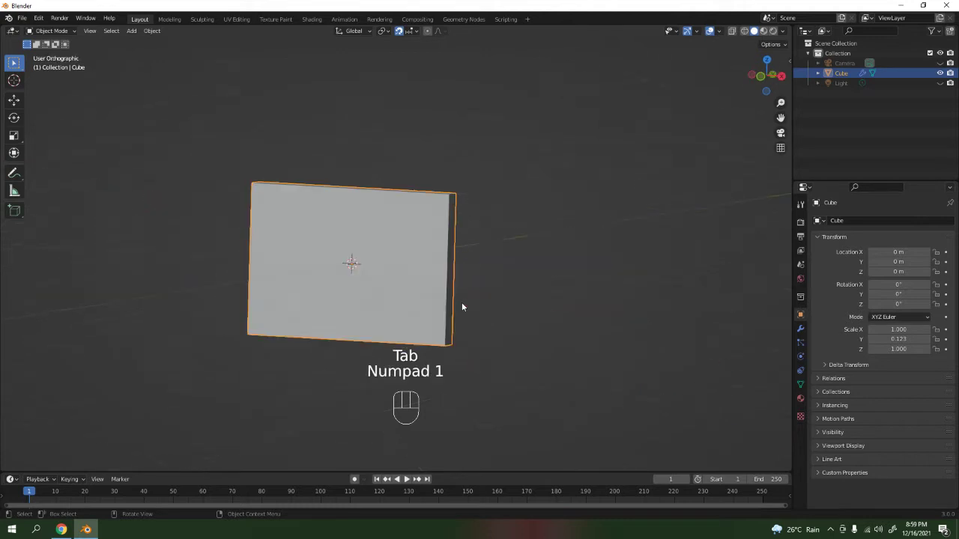
key("shift+d")
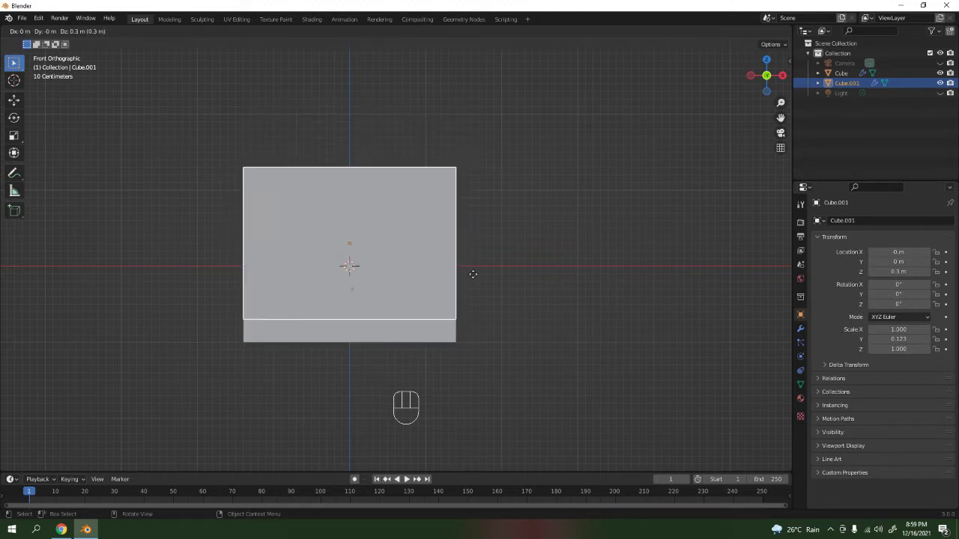
right_click(468, 246)
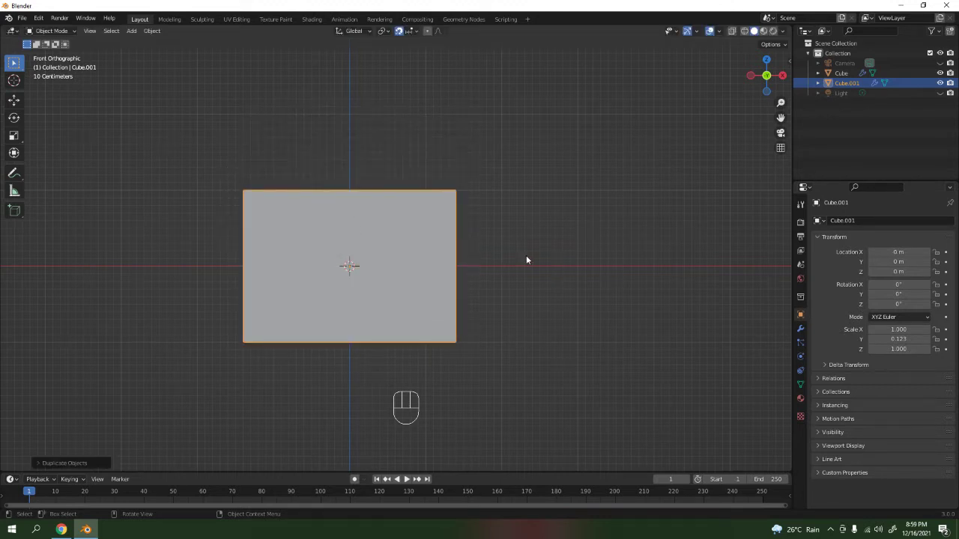
key("s")
key("z")
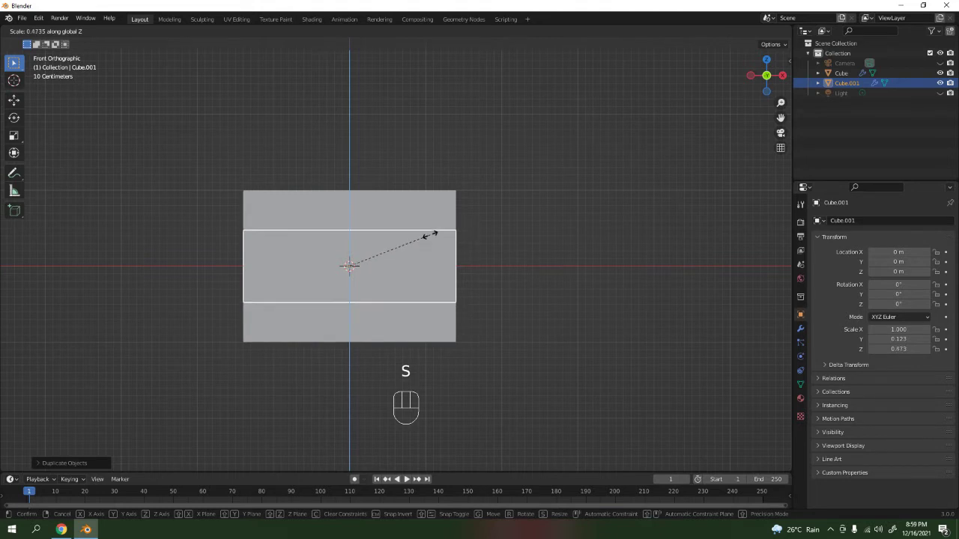
left_click(417, 222)
key("g")
key("z")
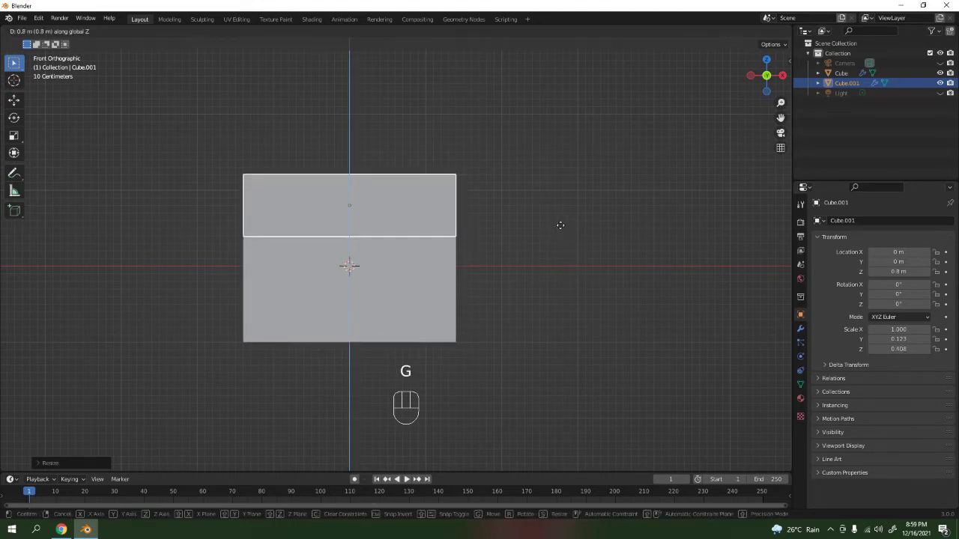
left_click(557, 224)
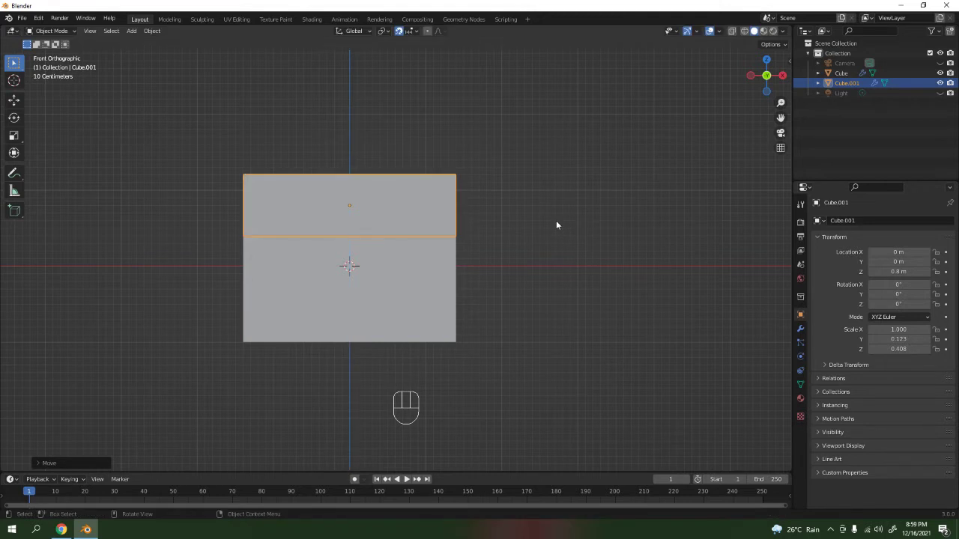
- From the right view, scale the top slab's Y depth to 0.152
key("KP_3")
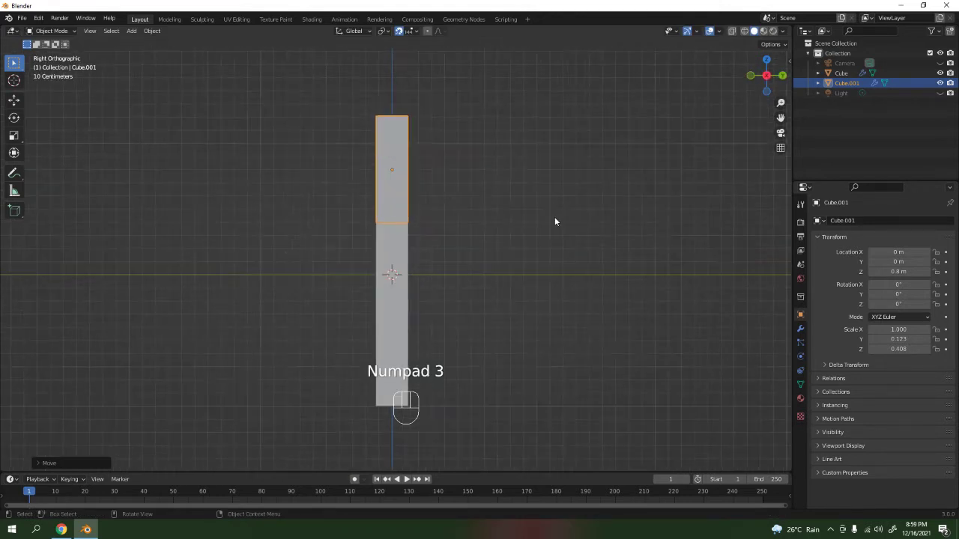
key("s")
key("y")
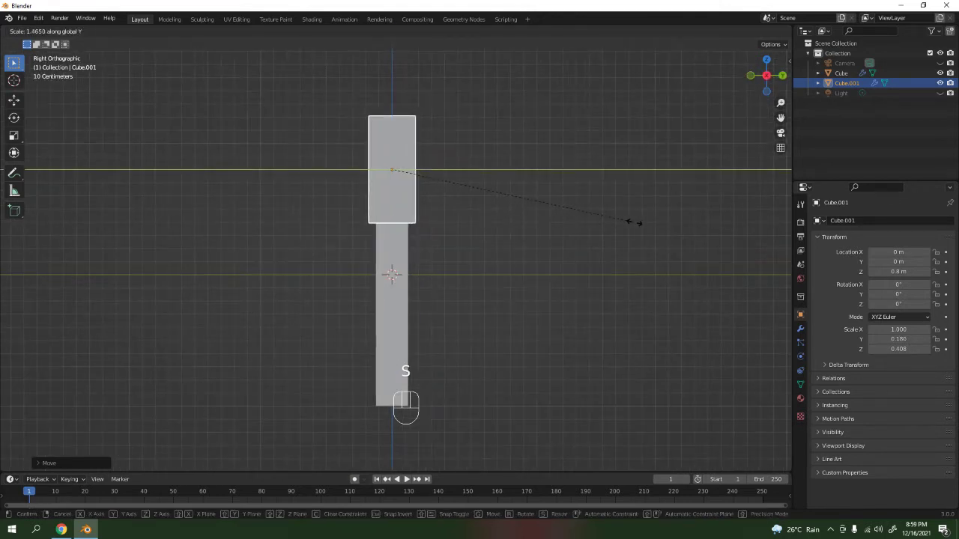
left_click(596, 200)
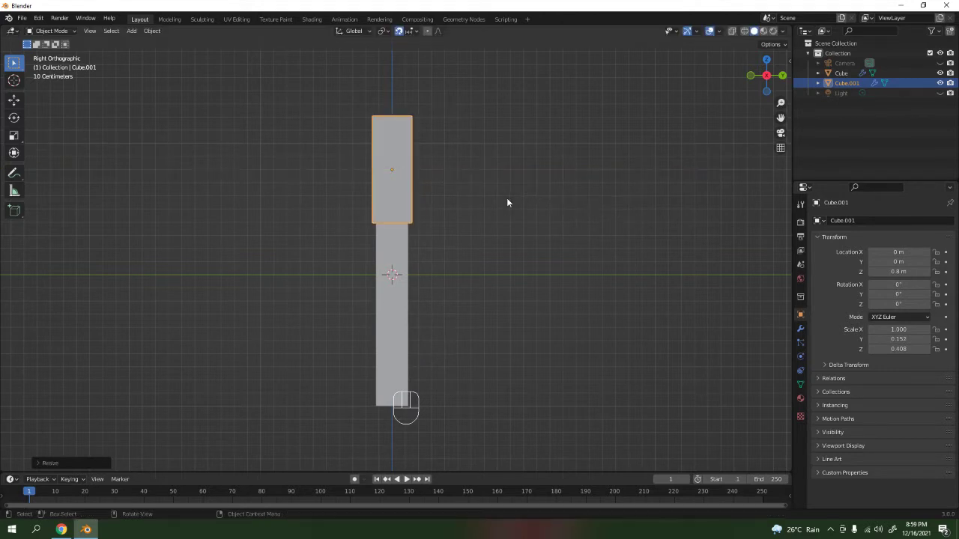
scroll(590, 198, "up", 3)
middle_click_drag(438, 174, 532, 224, "shift")
- Move the top slab -0.02 m along Y and widen it along X to 1.012
key("g")
key("y")
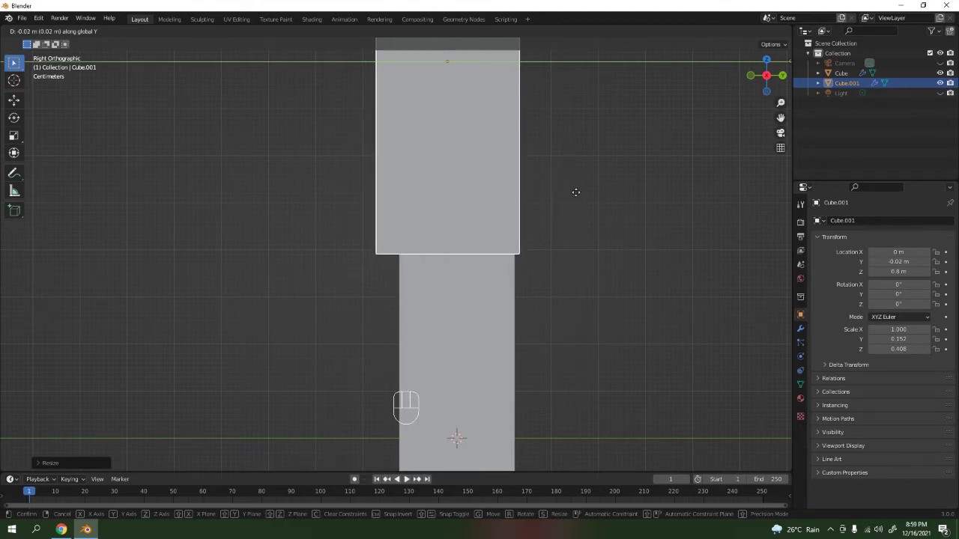
left_click(577, 187)
middle_click_drag(578, 181, 498, 98)
left_click(545, 101)
key("s")
key("x")
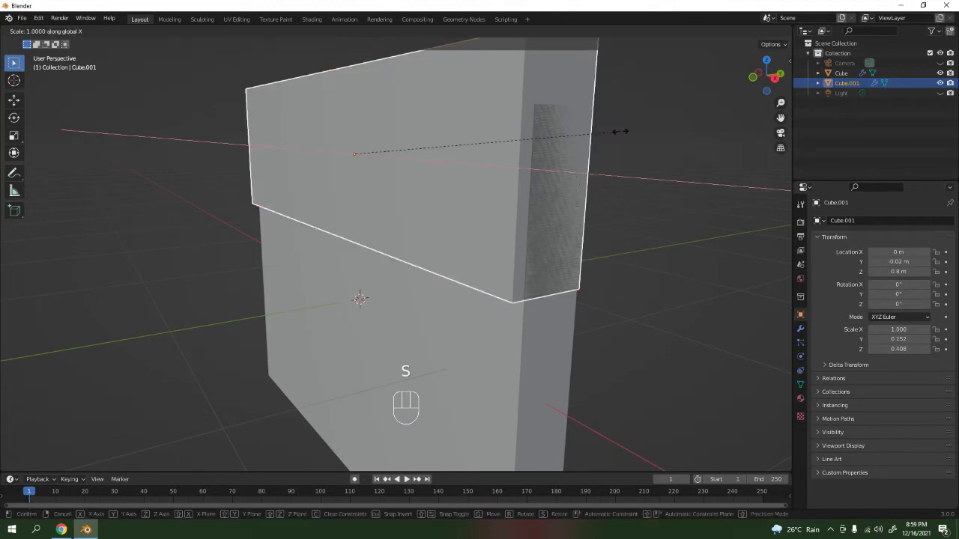
left_click(626, 139)
- Inspect the slabs, return to front view, and bring up the Add > Mesh menu
left_click(625, 276)
middle_click_drag(625, 276, 585, 329)
middle_click_drag(240, 201, 421, 242)
scroll(417, 301, "up", 3)
scroll(416, 300, "down", 3)
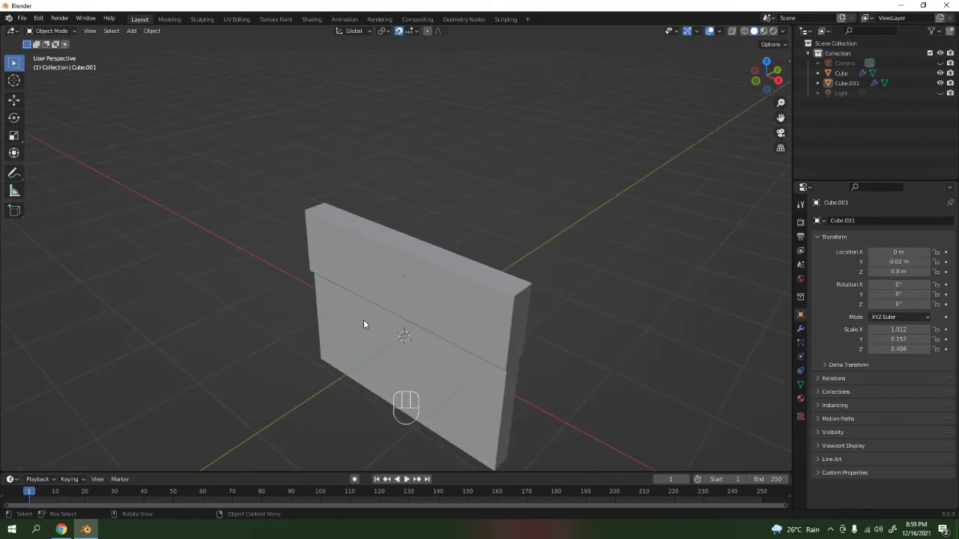
key("KP_1")
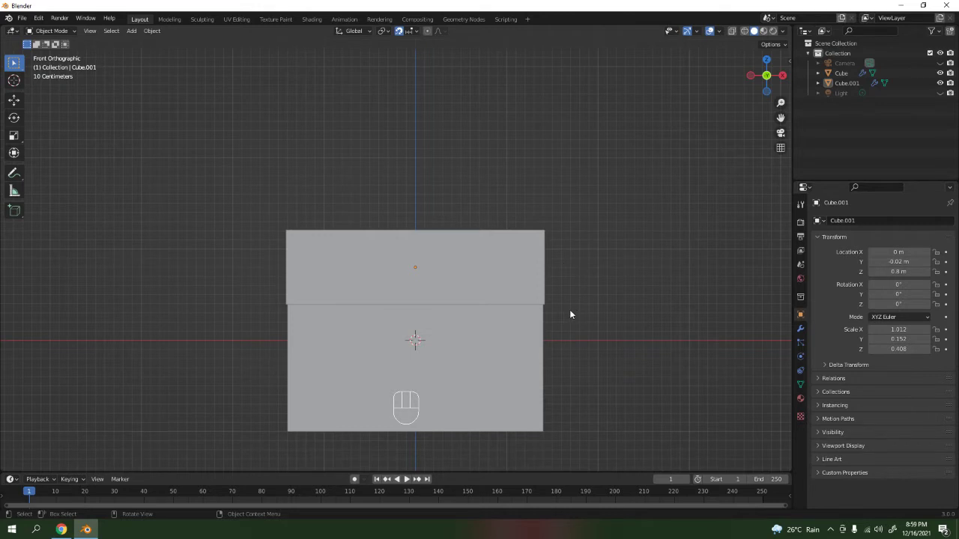
key("shift+a")
mouse_move(524, 195)
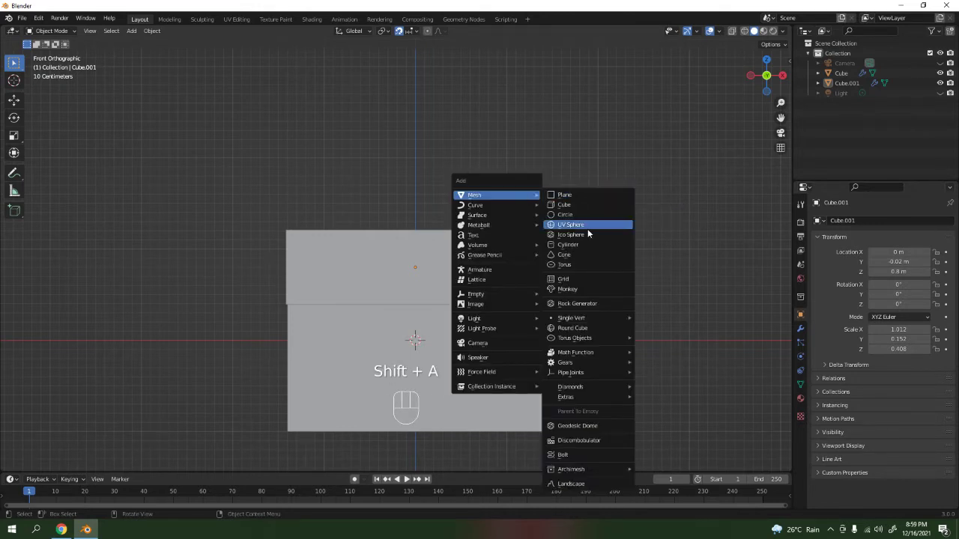
- Add a plane, rotate it 90° on X, place it above the slab's right side, and shrink it
left_click(582, 195)
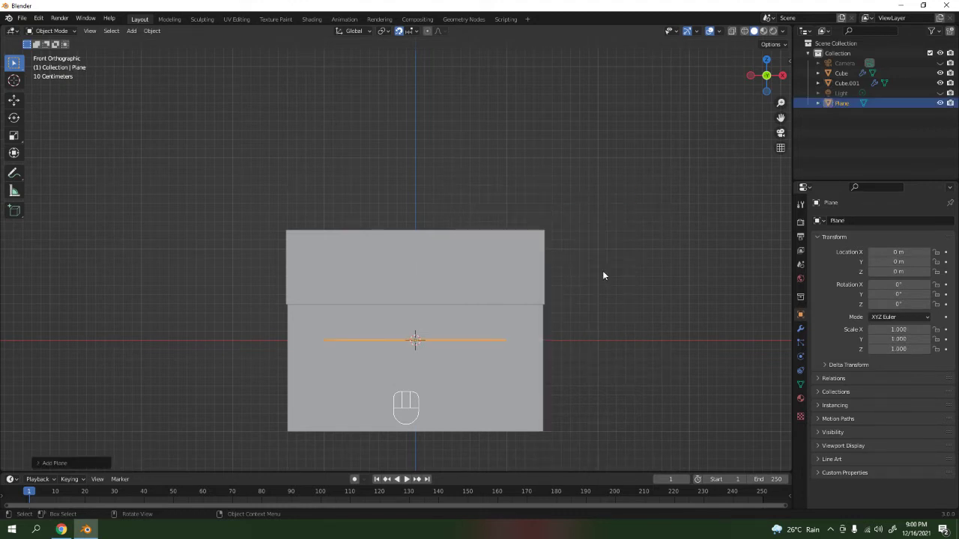
type("rx90")
left_click(700, 367)
key("g")
left_click(769, 224)
key("s")
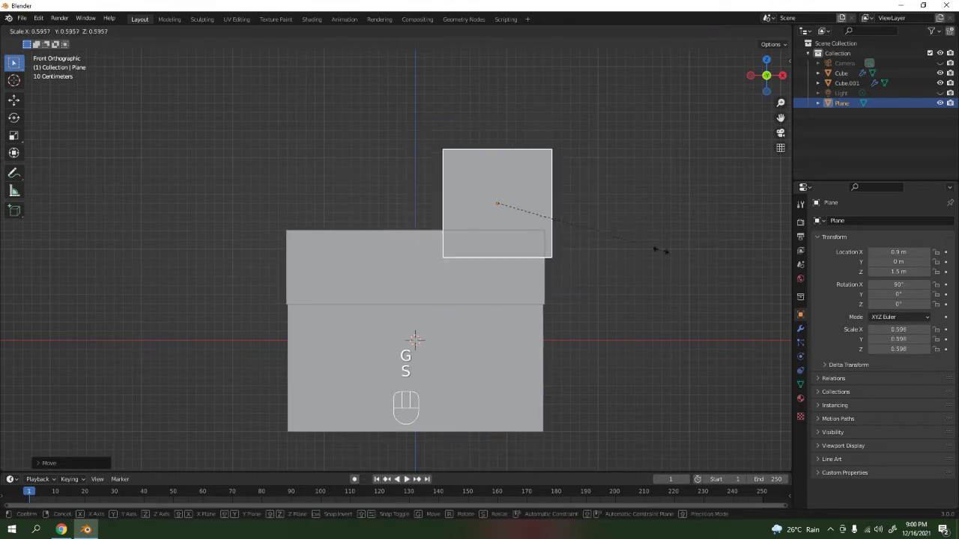
left_click(593, 216)
- Narrow the plane along X and lower it to Z 1.3 m
middle_click_drag(660, 233, 607, 279, "shift")
scroll(608, 278, "up", 2)
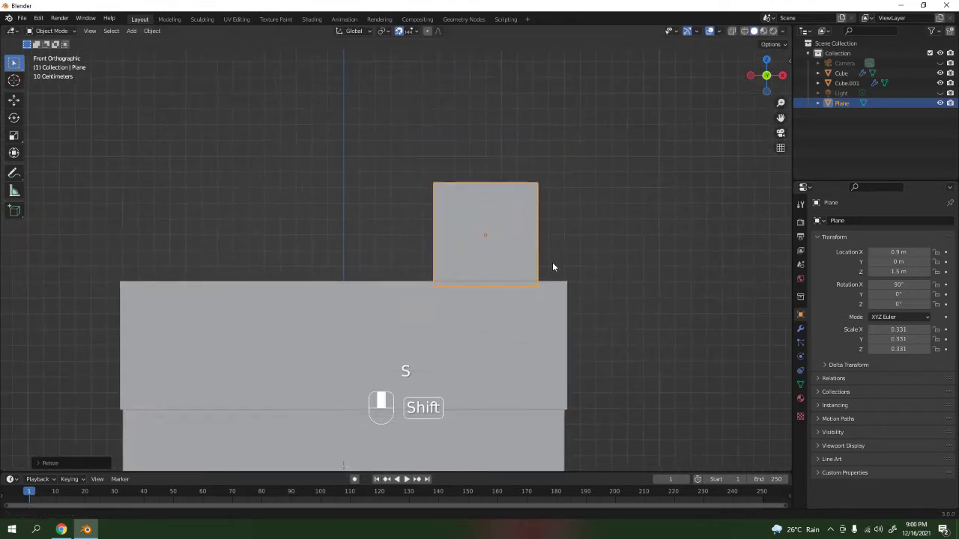
key("s")
key("s")
key("x")
left_click(617, 262)
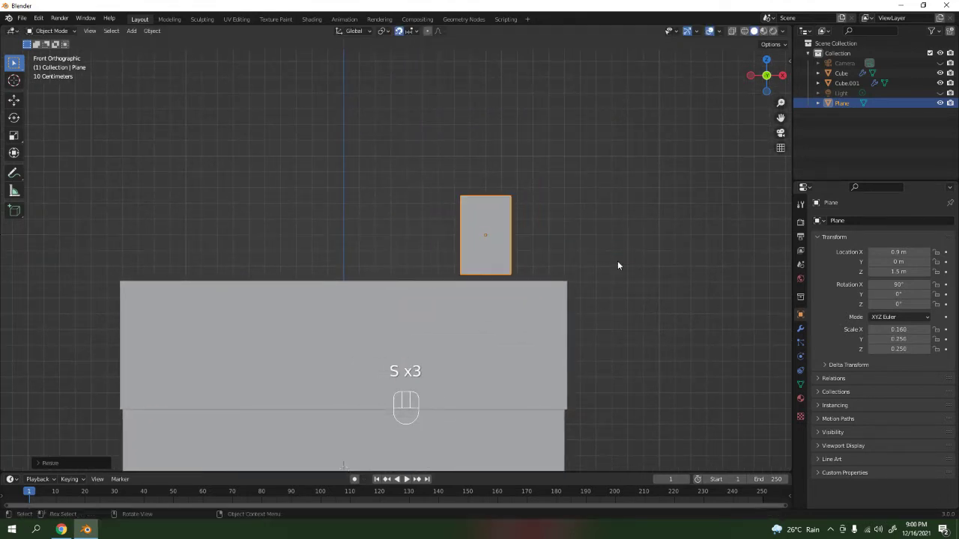
key("g")
left_click(613, 294)
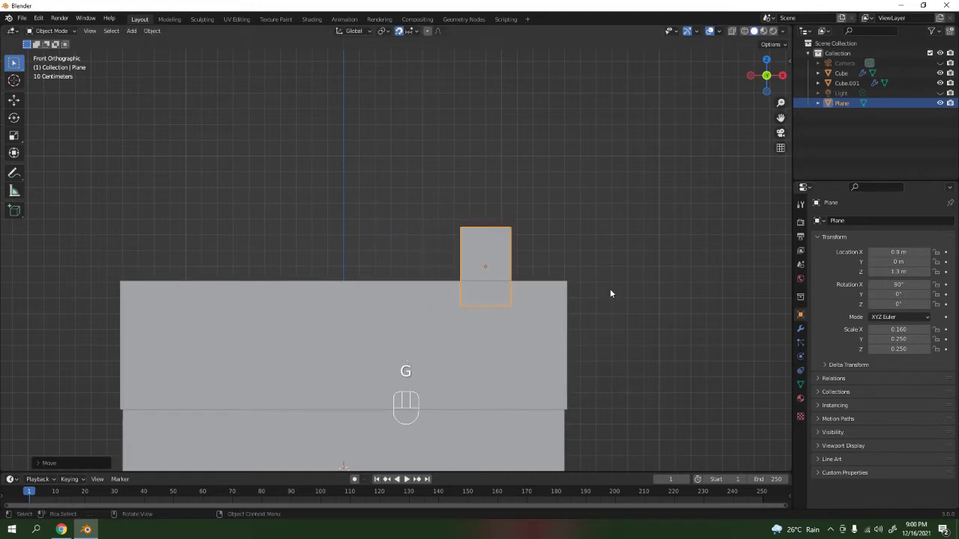
- Narrow the tab plane's X scale further to 0.135
scroll(610, 288, "down", 5)
middle_click_drag(545, 320, 529, 295, "shift")
scroll(554, 276, "up", 5)
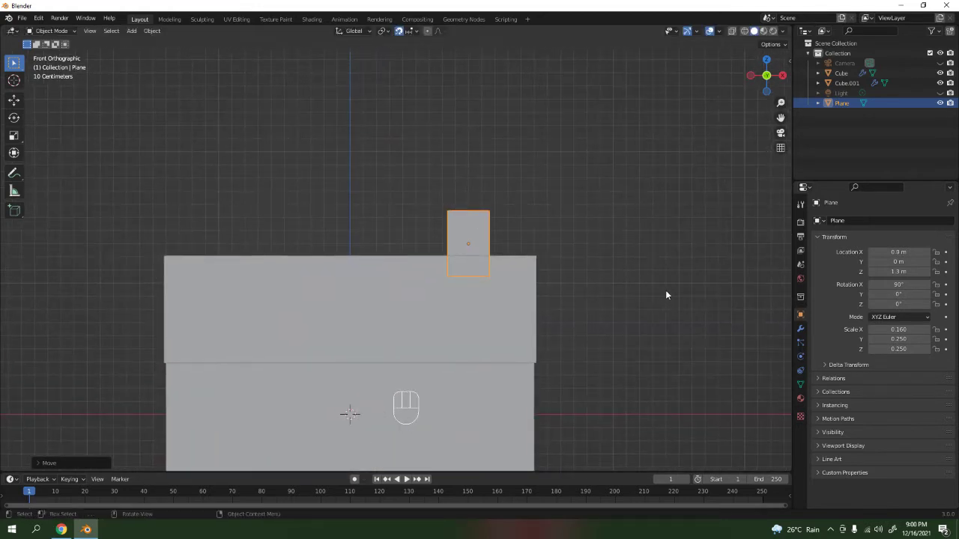
key("s")
key("x")
left_click(634, 286)
- Check the tab from right and front views, then enter Edit Mode on the plane
key("KP_3")
middle_click_drag(634, 283, 563, 245)
key("KP_1")
scroll(644, 278, "up", 3)
scroll(563, 246, "up", 2)
key("ctrl+r")
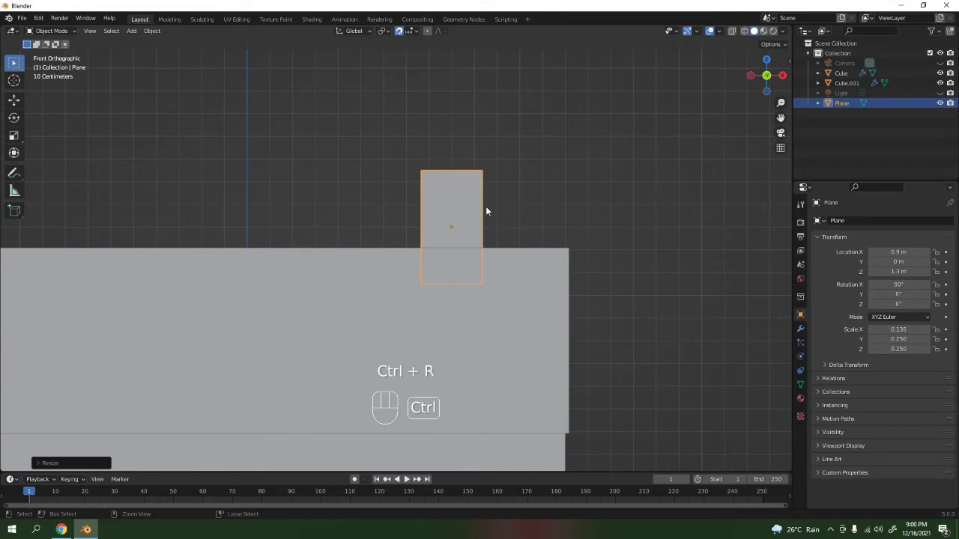
key("Tab")
- Add a horizontal loop cut across the tab plane and slide it upward
key("ctrl+r")
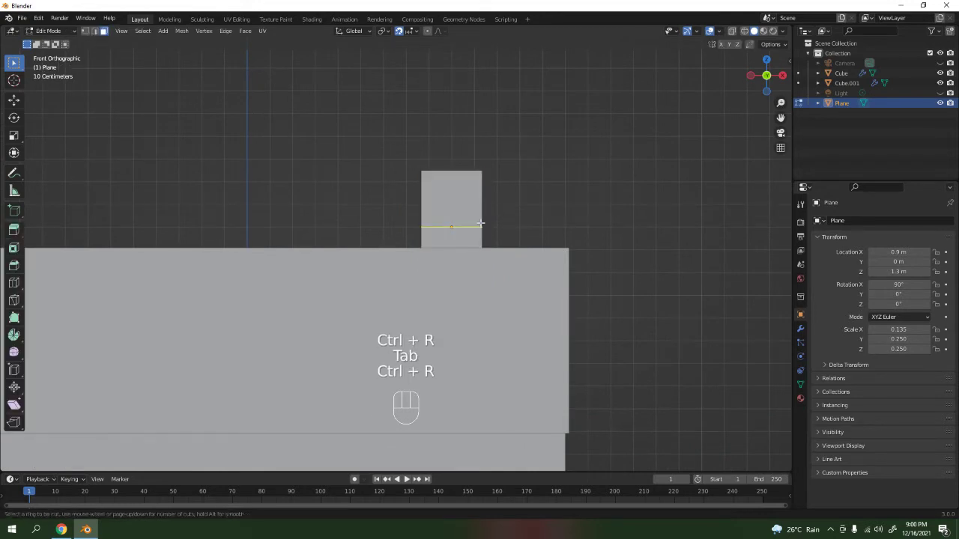
left_click(476, 217)
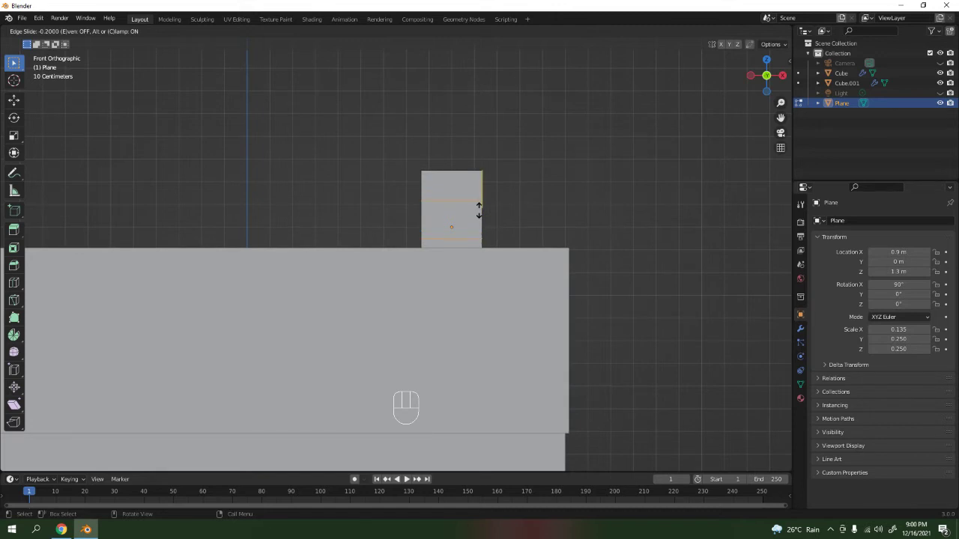
left_click(479, 210)
key("ctrl+r")
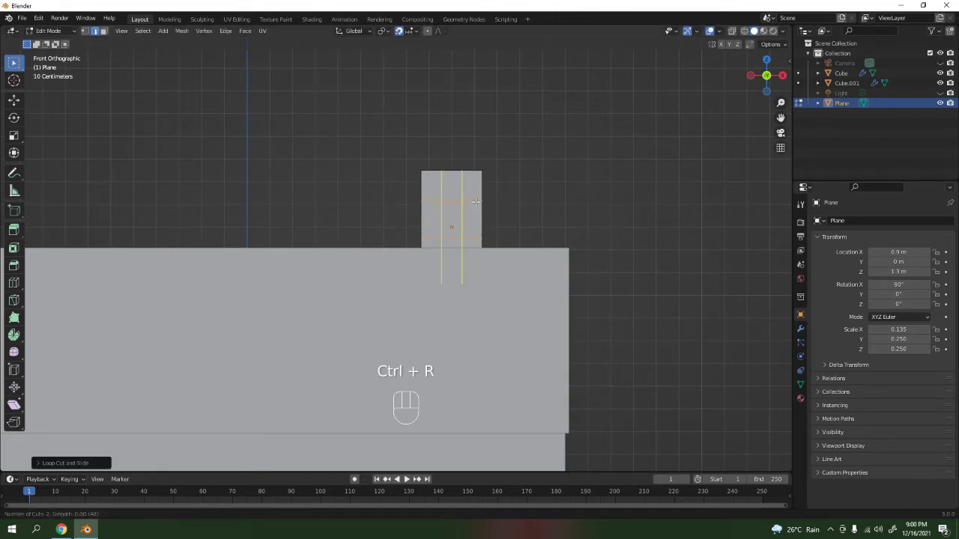
key("Escape")
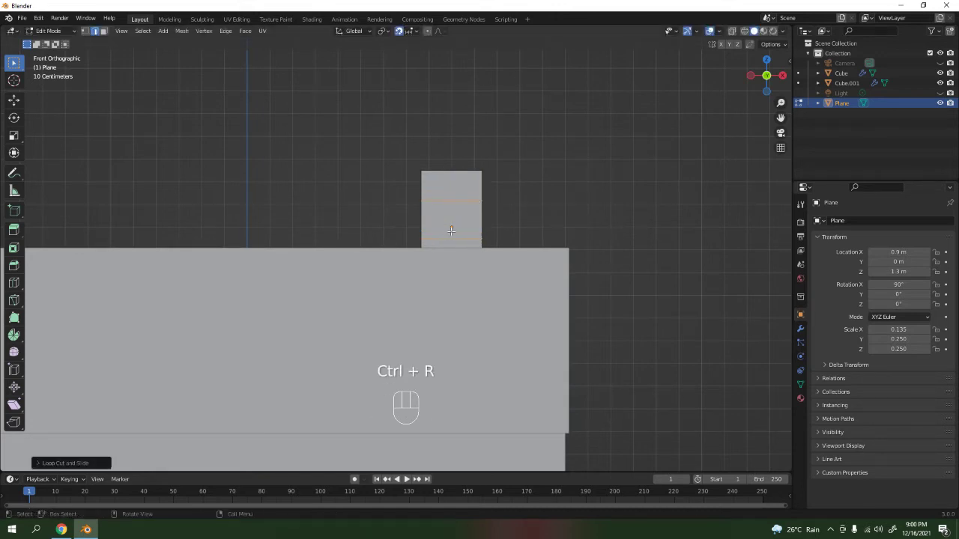
- Try insetting the middle face, cancel and undo it, then select all and exit Edit Mode
left_click(103, 30)
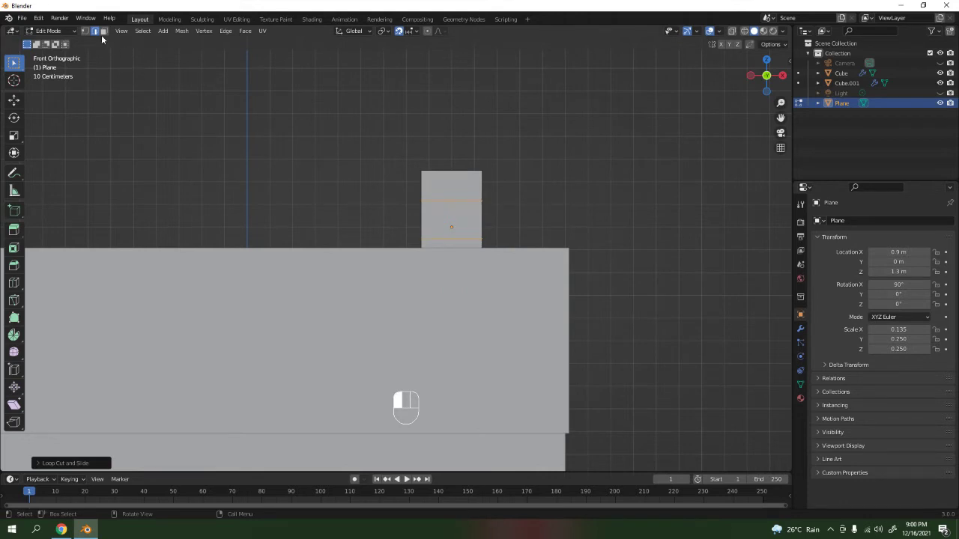
left_click(445, 223)
key("i")
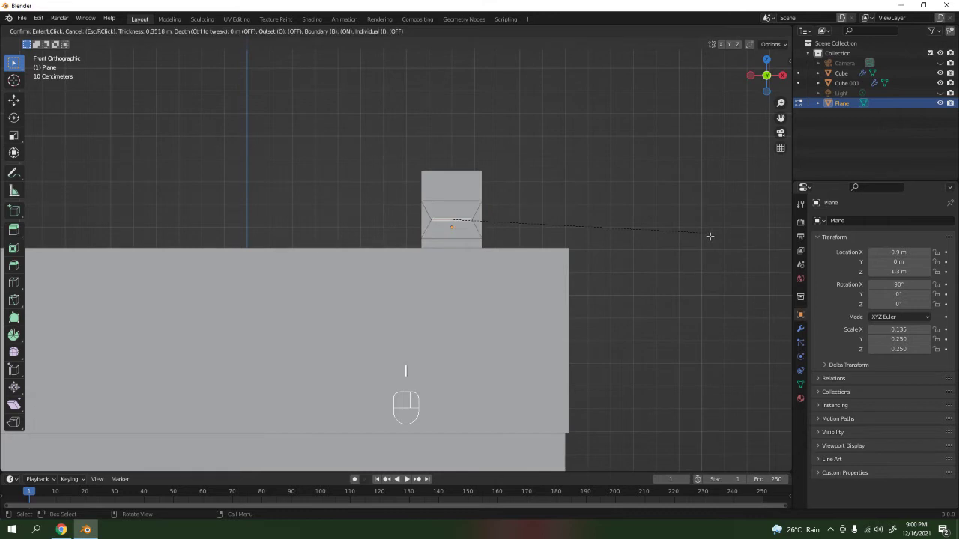
right_click(713, 235)
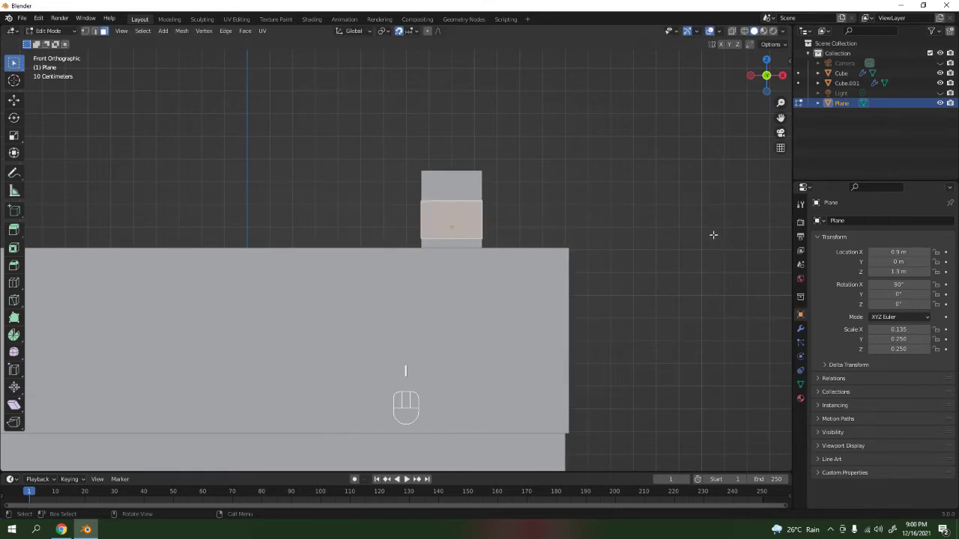
key("ctrl+z")
key("a")
key("a")
key("Tab")
- Apply the plane's scale, then inset the tab's middle face
key("ctrl+a")
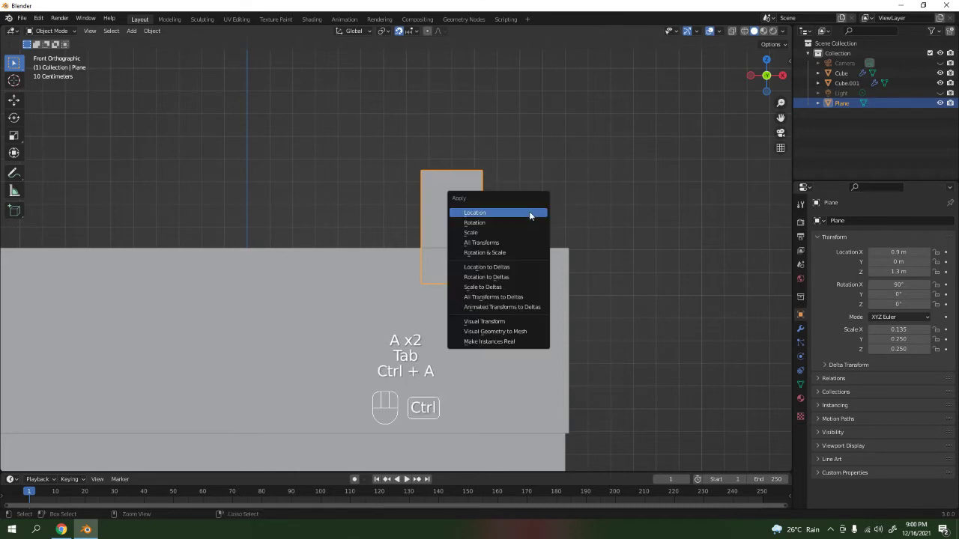
left_click(512, 233)
key("Tab")
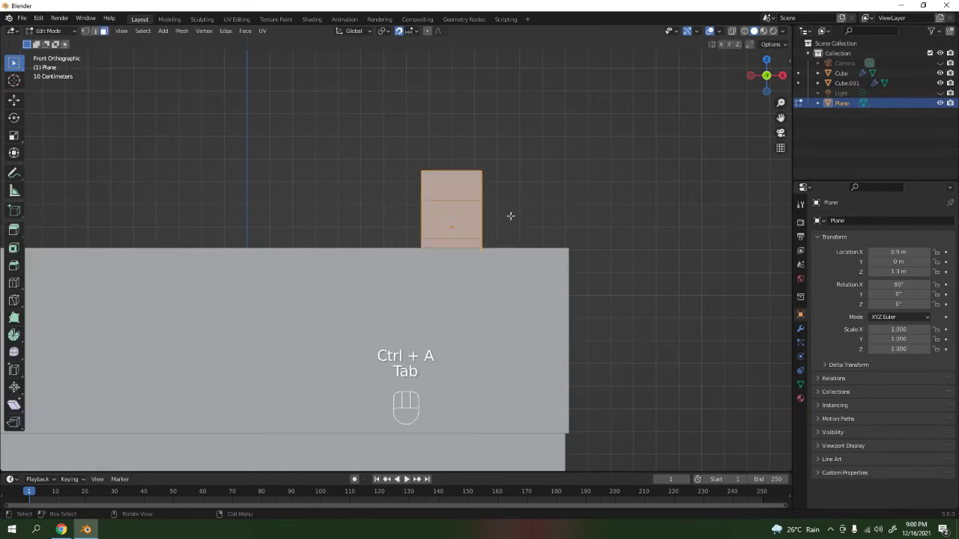
key("3")
left_click(451, 221)
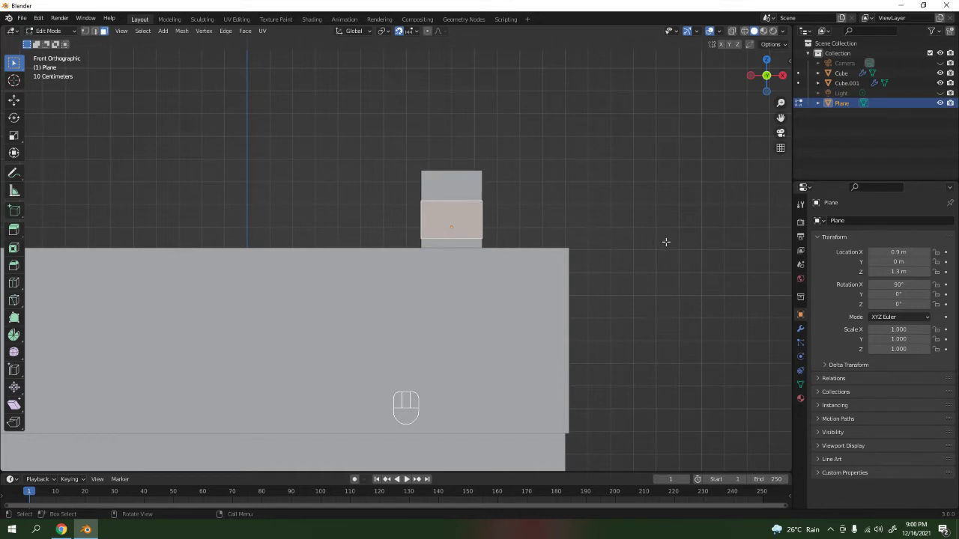
key("i")
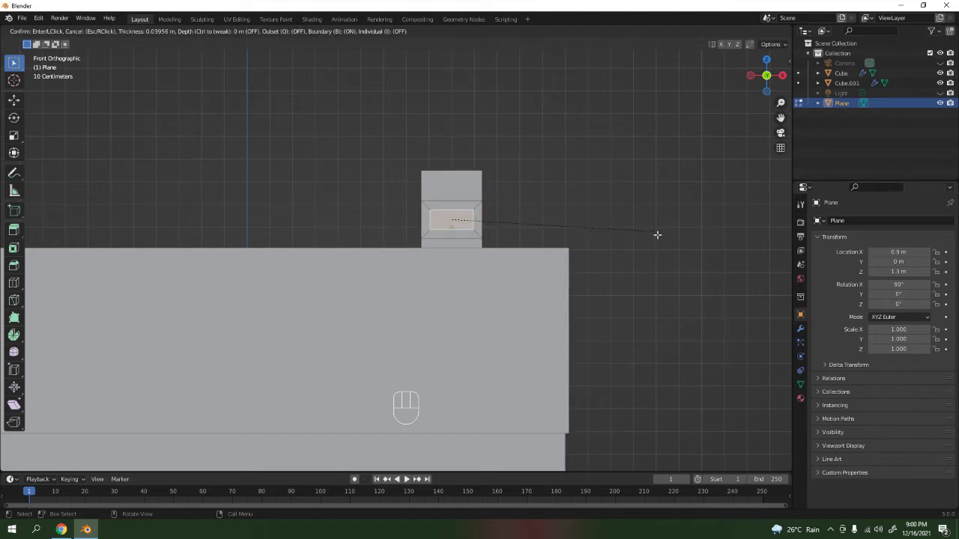
left_click(657, 234)
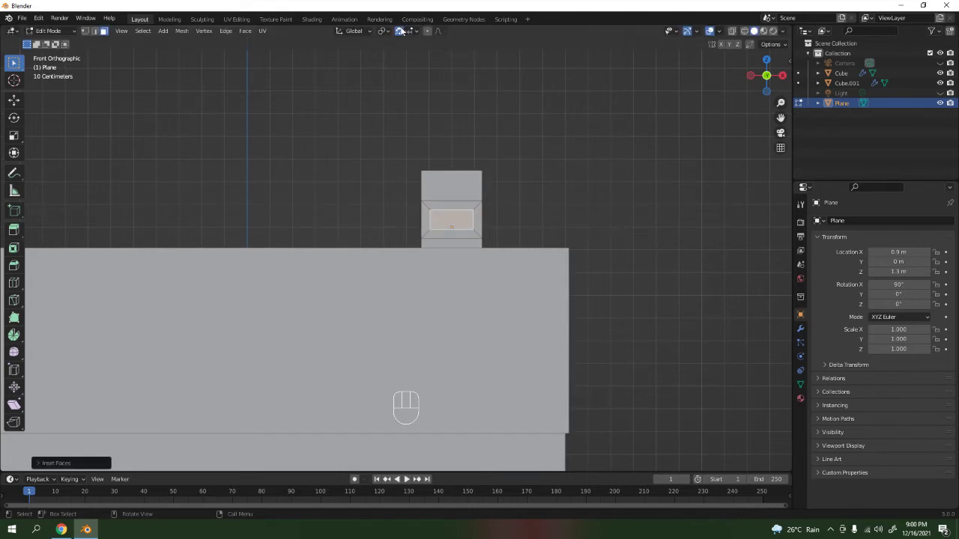
- Enlarge the inset face and delete it to leave a rectangular hole
scroll(629, 225, "up", 3)
key("s")
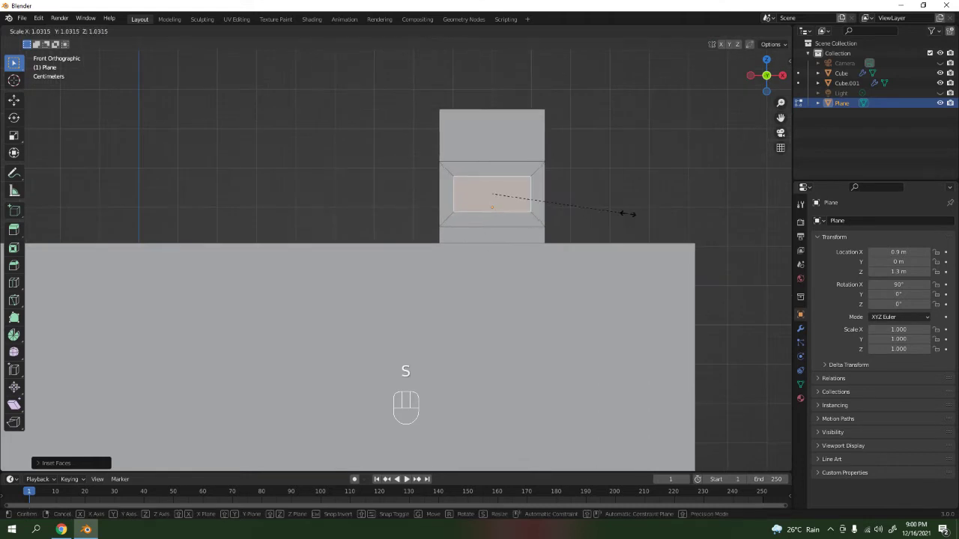
left_click(628, 211)
key("Delete")
left_click(609, 194)
middle_click_drag(610, 199, 428, 253)
- Select all of the plane's geometry and Merge by Distance, removing 0 vertices
key("Tab")
scroll(429, 253, "up", 2)
key("Tab")
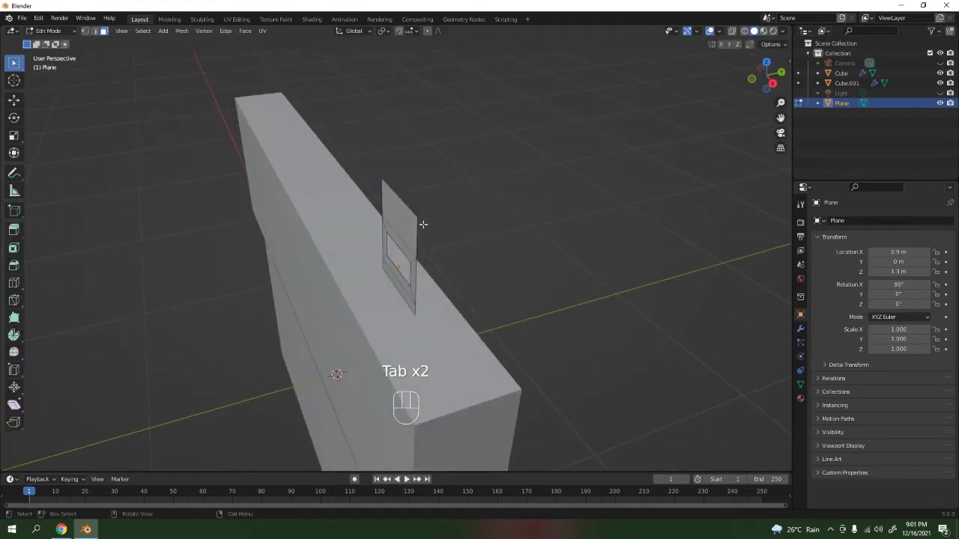
key("a")
key("ctrl+a")
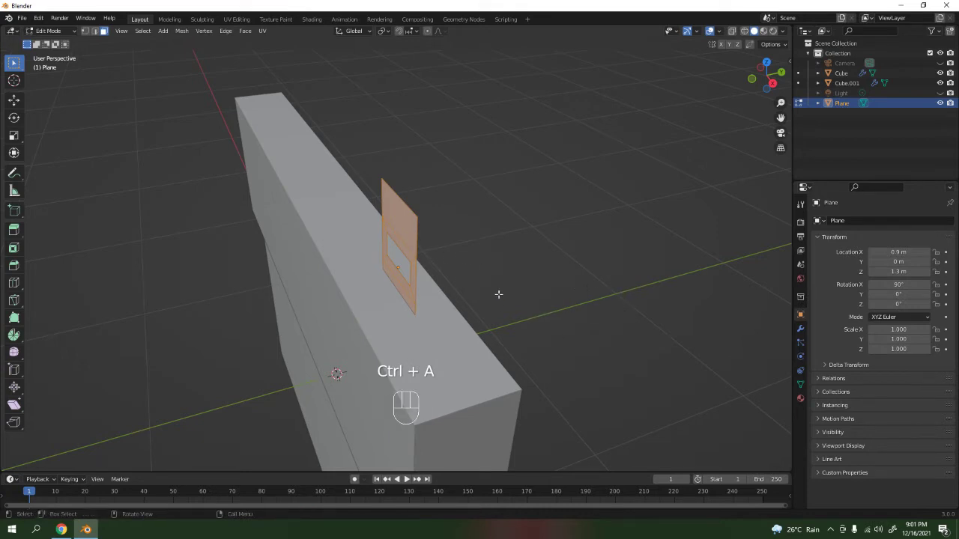
key("Tab")
key("Tab")
key("Tab")
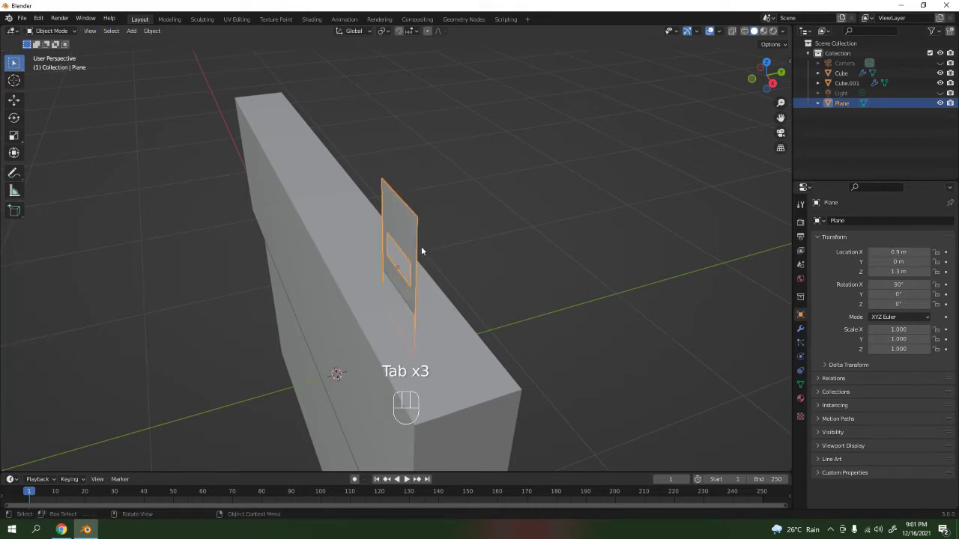
key("Tab")
key("m")
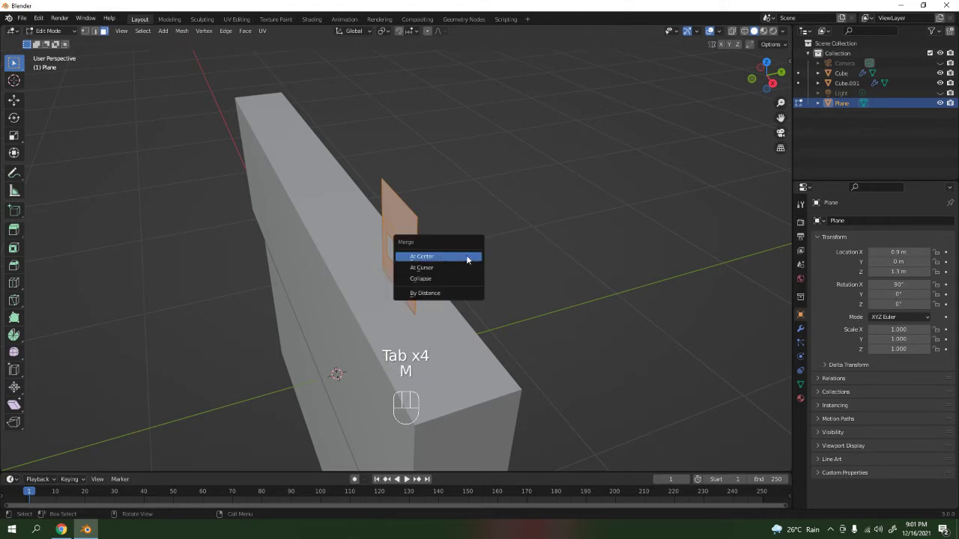
left_click(448, 294)
middle_click_drag(447, 295, 492, 241)
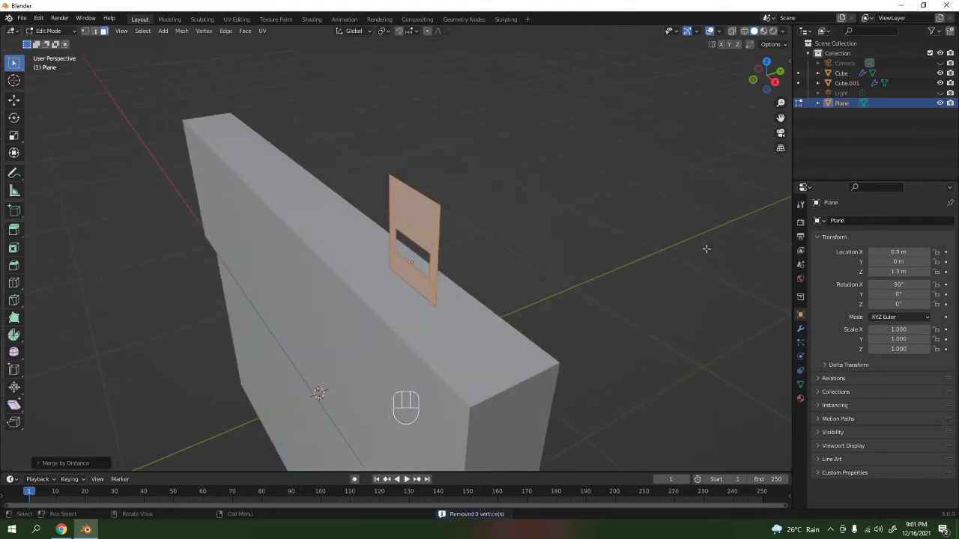
- Add a Solidify modifier to the tab with Thickness 0.02 m
left_click(799, 328)
left_click(837, 221)
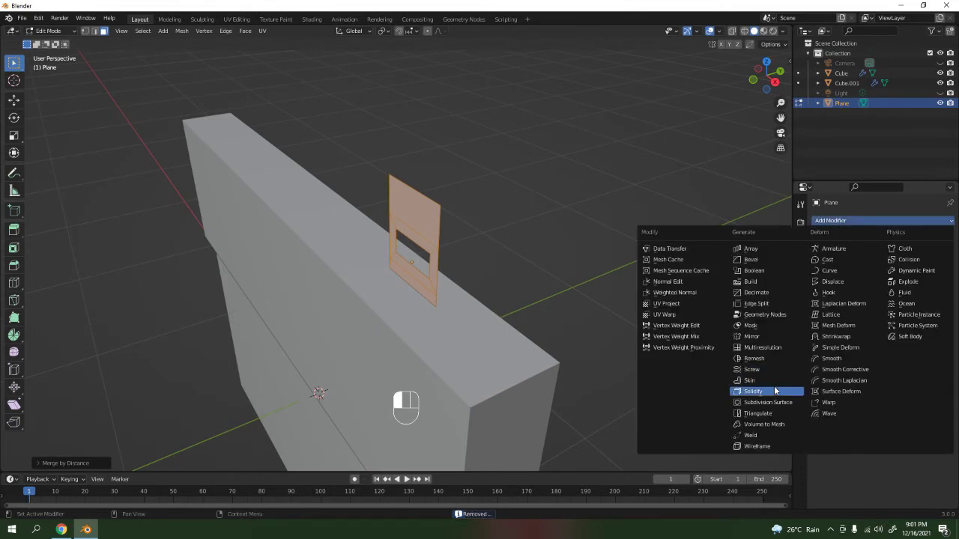
left_click(863, 220)
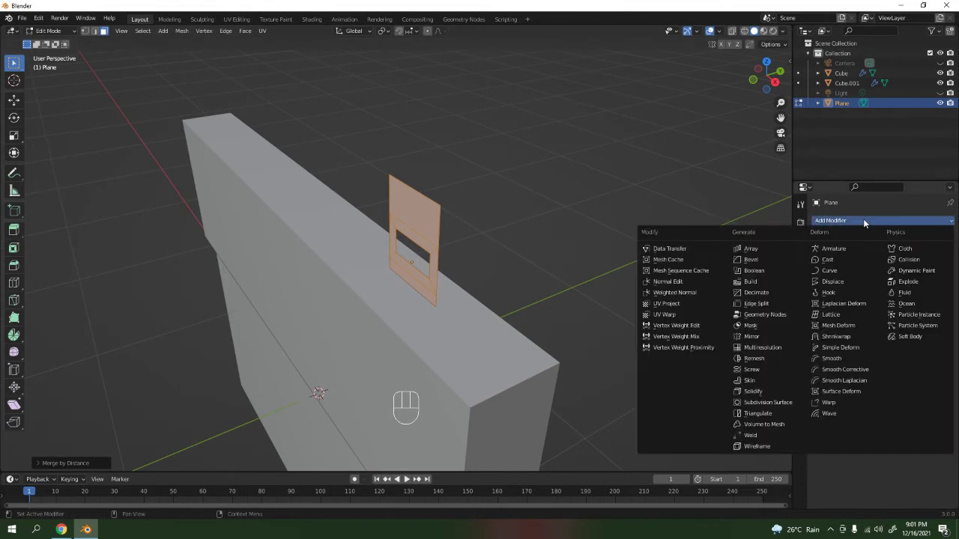
left_click(772, 392)
middle_click_drag(652, 299, 786, 277)
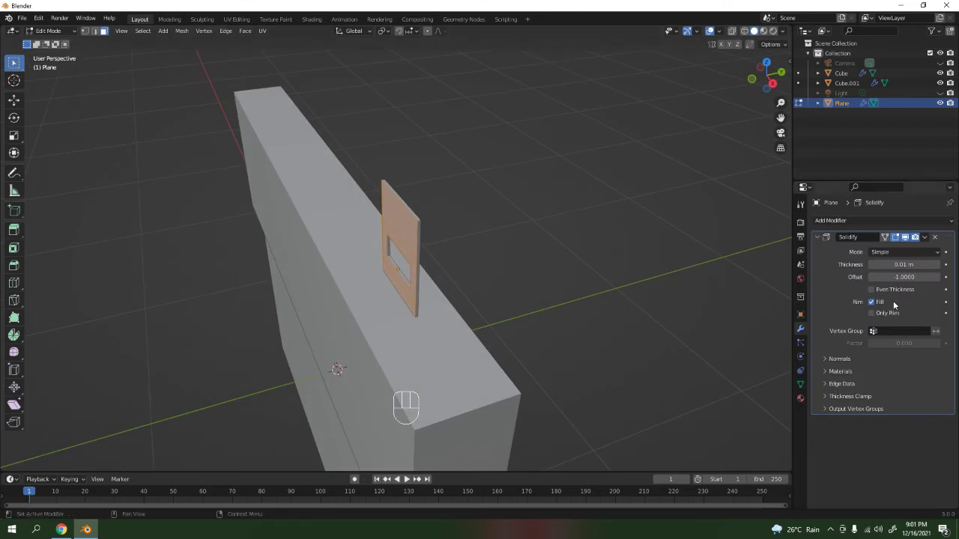
left_click(937, 265)
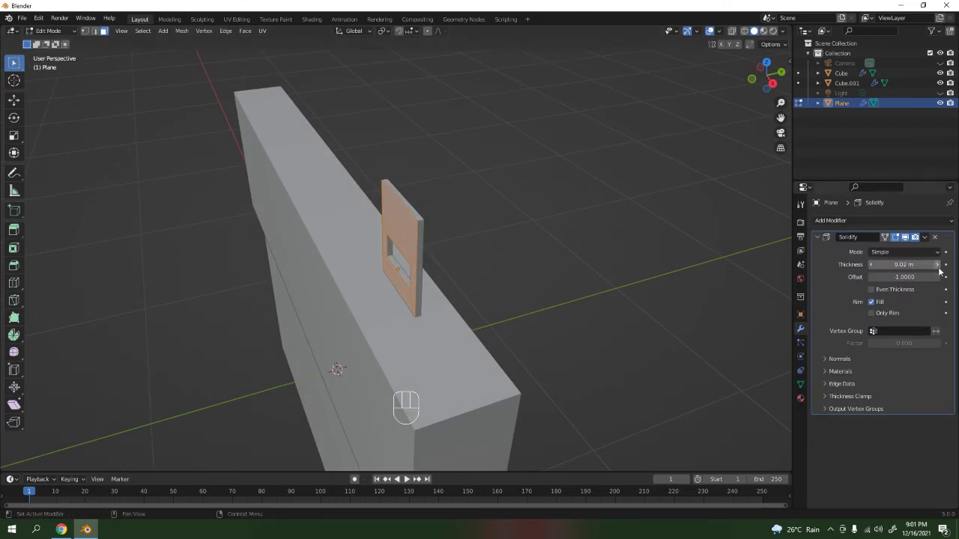
middle_click_drag(749, 273, 520, 197)
- Return to Object Mode and apply the Solidify modifier
key("ctrl+a")
key("Tab")
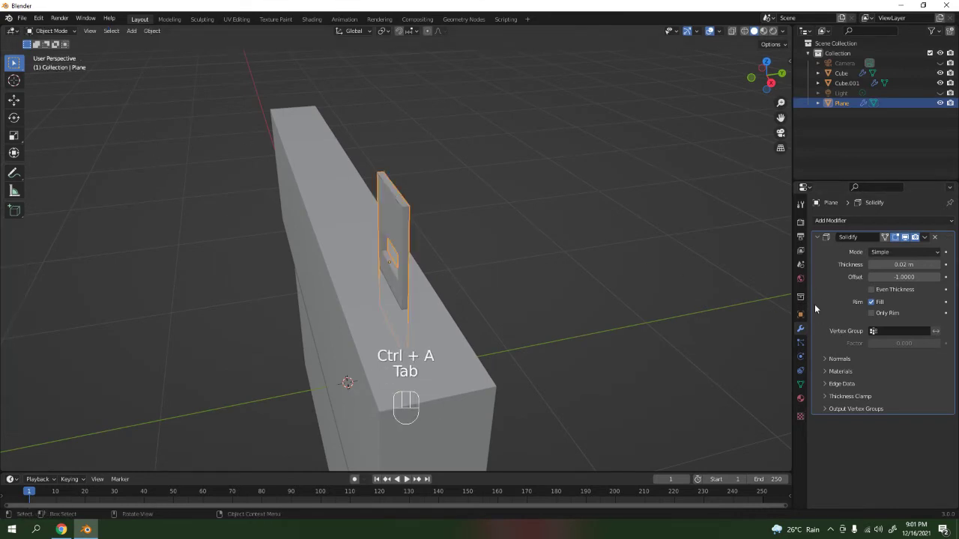
left_click(924, 238)
left_click(905, 248)
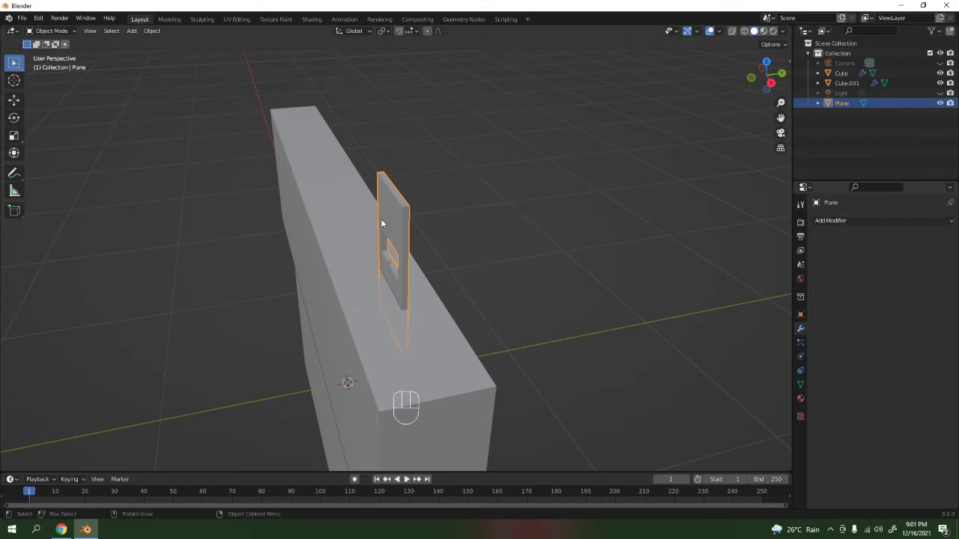
- In Right view, move the tab along Y toward the top slab
key("KP_3")
scroll(389, 225, "up", 3)
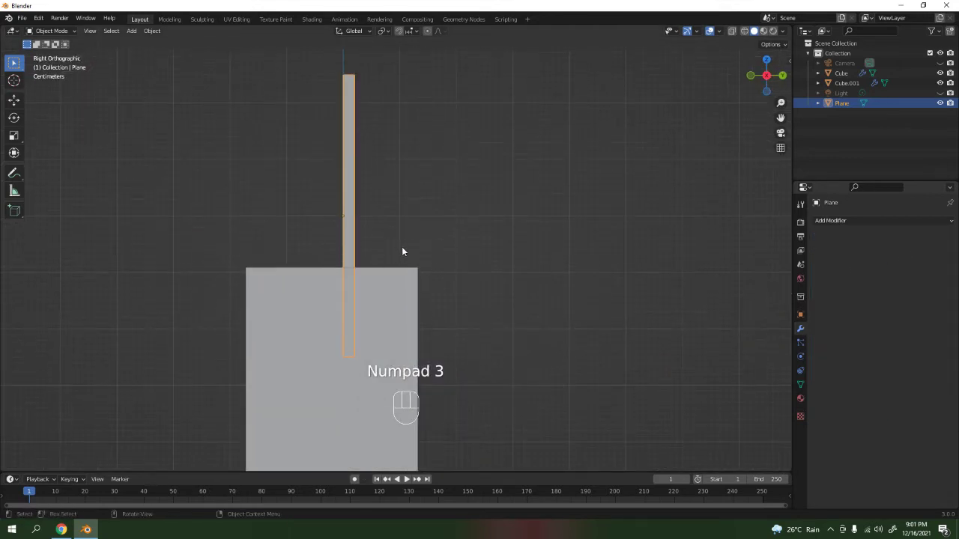
scroll(405, 239, "down", 10)
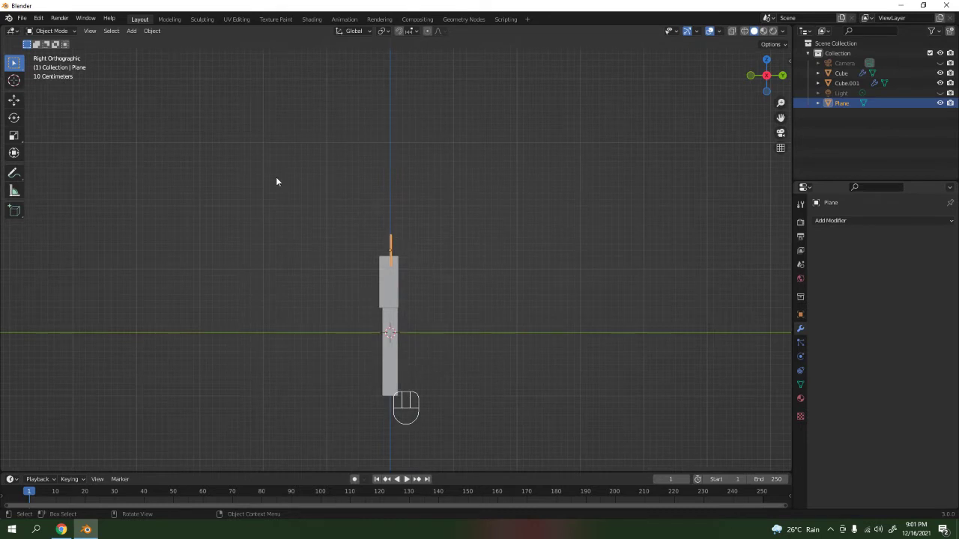
scroll(528, 159, "up", 12)
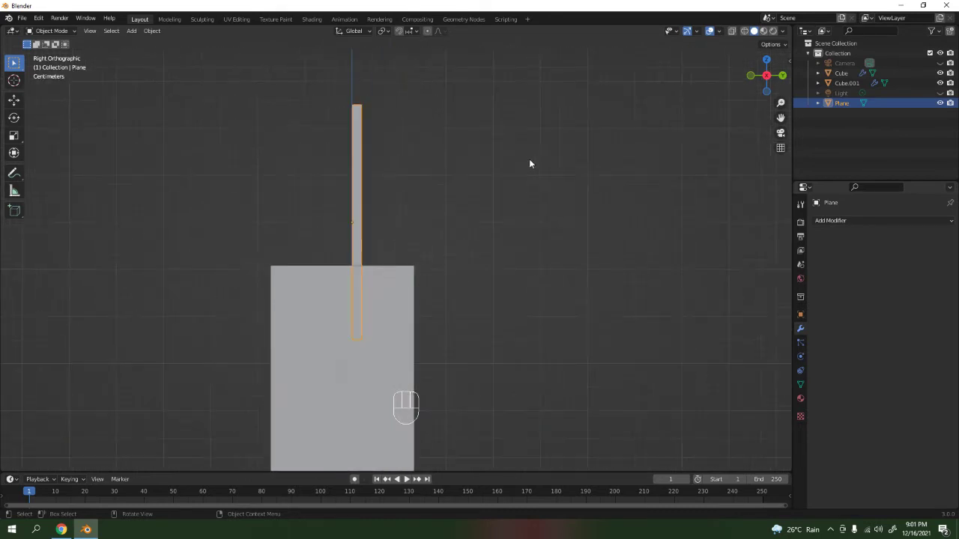
key("g")
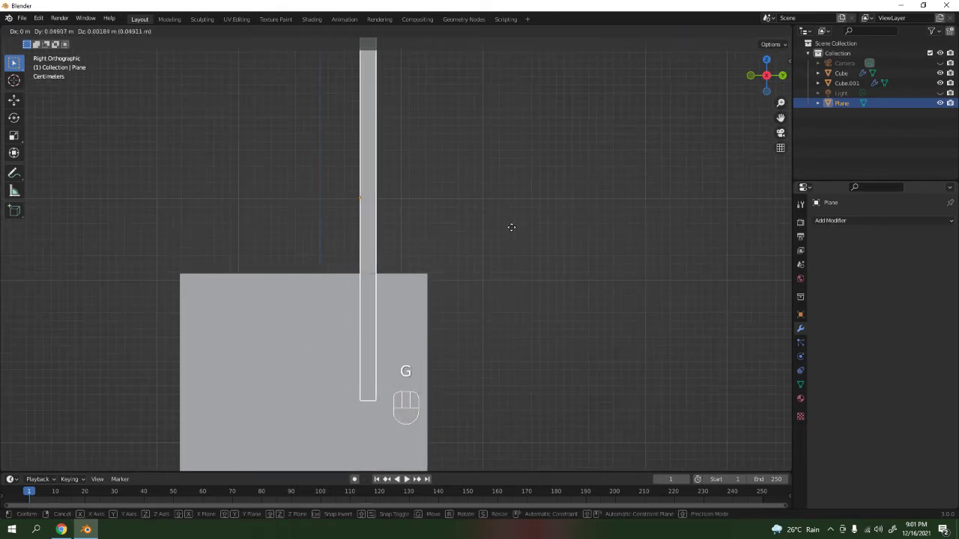
right_click(521, 229)
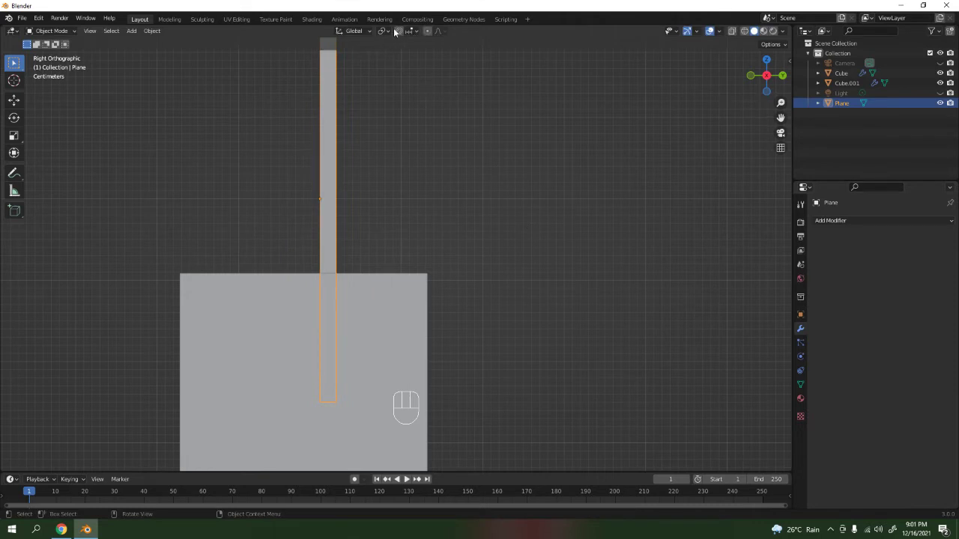
key("g")
key("y")
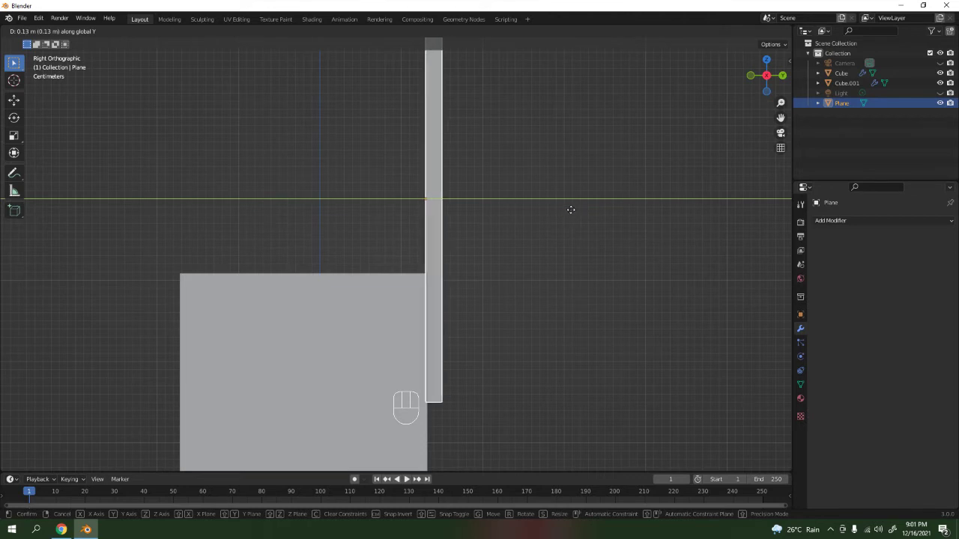
left_click(552, 199)
- Fine-tune the tab's position along Y until it touches the slab
scroll(536, 218, "up", 4)
middle_click_drag(536, 218, 465, 178, "shift")
key("g")
key("x")
key("y")
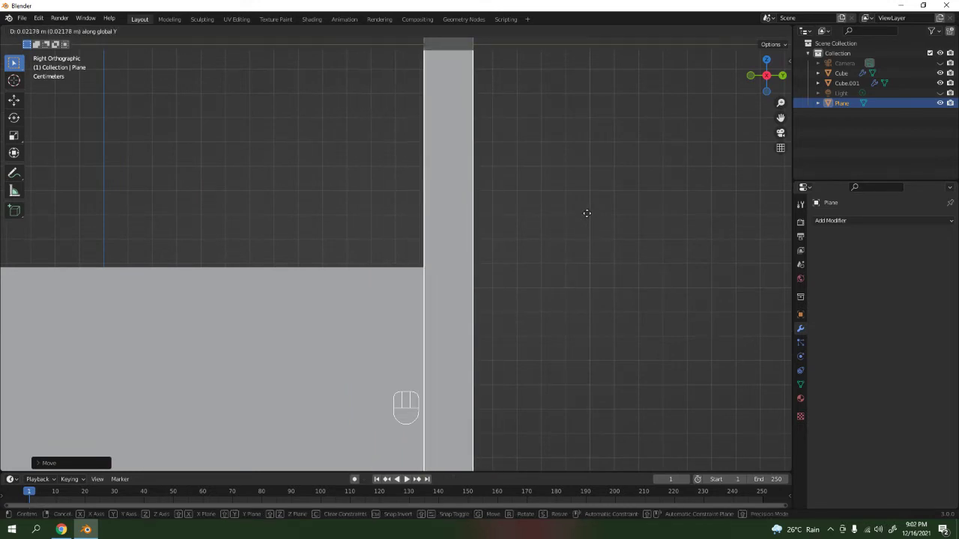
left_click(587, 214)
- Orbit to a front-oblique view of the calendar and reselect the tab
scroll(528, 262, "up", 7)
middle_click_drag(511, 317, 411, 283)
scroll(410, 282, "down", 8)
middle_click_drag(487, 263, 444, 302)
scroll(447, 298, "up", 4)
left_click(508, 234)
middle_click_drag(508, 234, 427, 267)
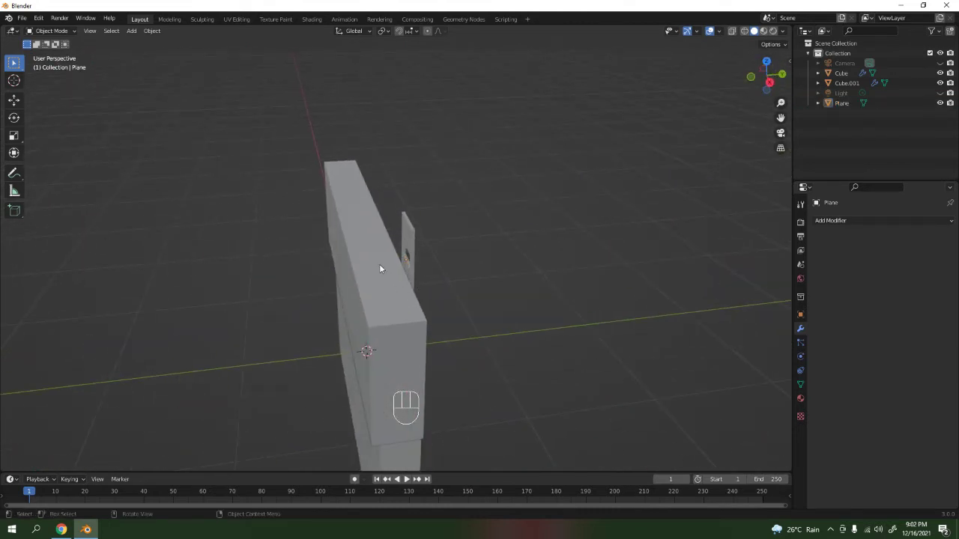
middle_click_drag(366, 313, 397, 264)
middle_click_drag(356, 304, 417, 239)
left_click(417, 240)
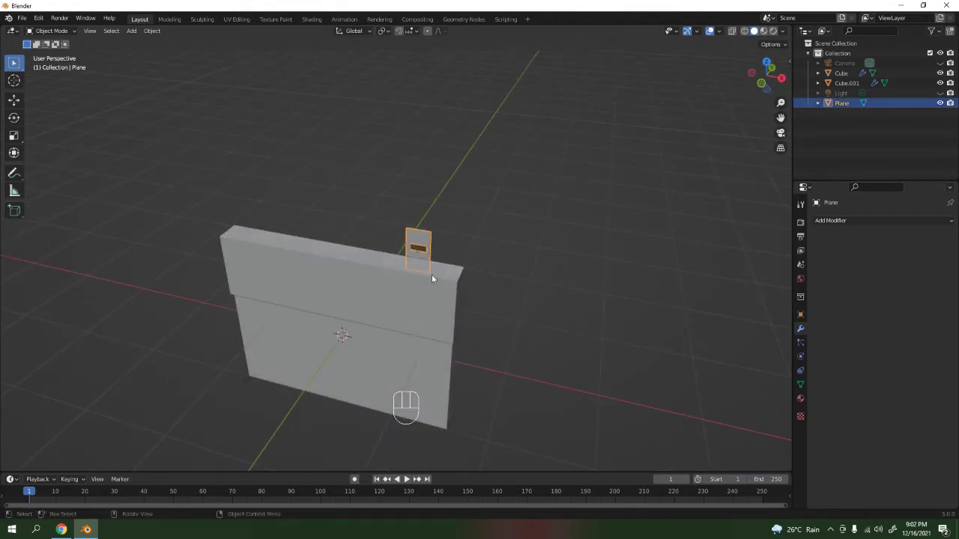
- Add an X mirror to the tab with the Cube as mirror object
left_click(861, 221)
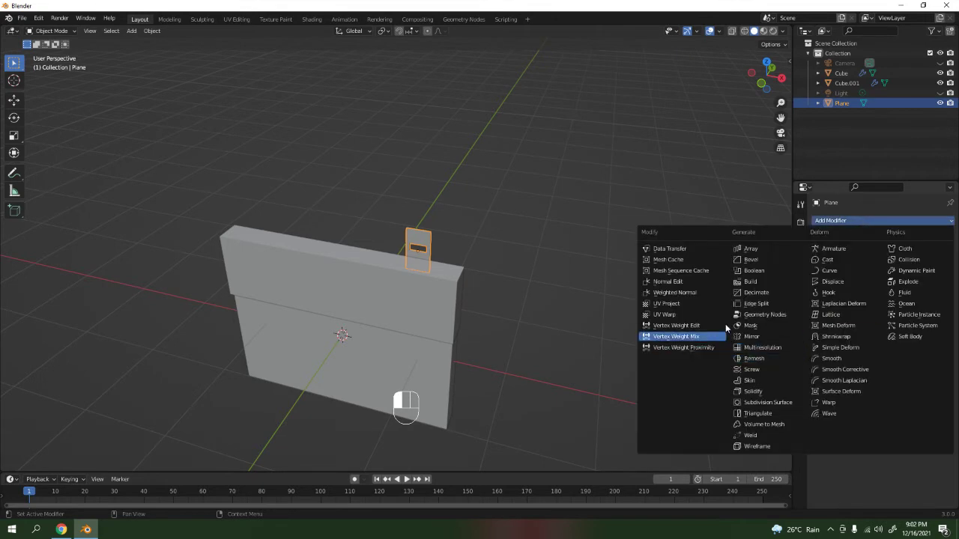
key("n")
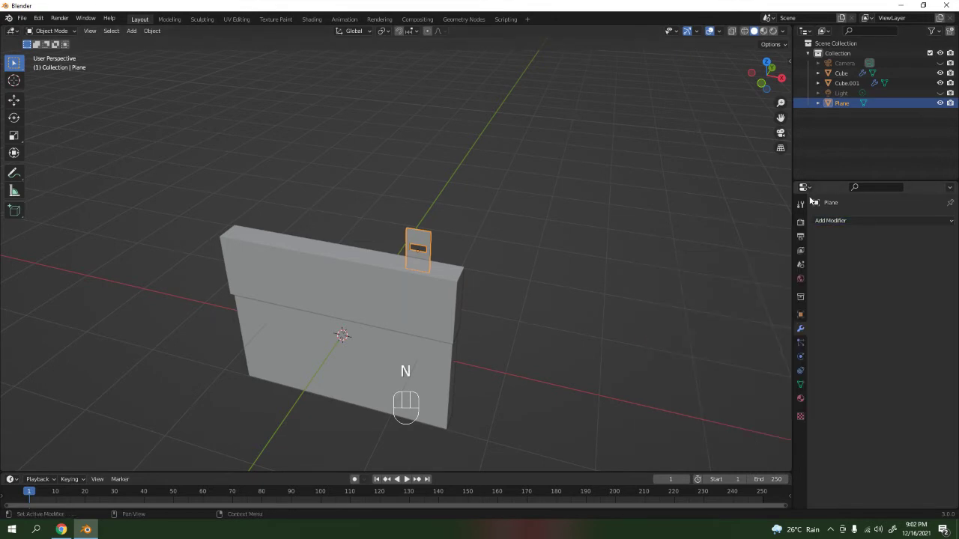
key("n")
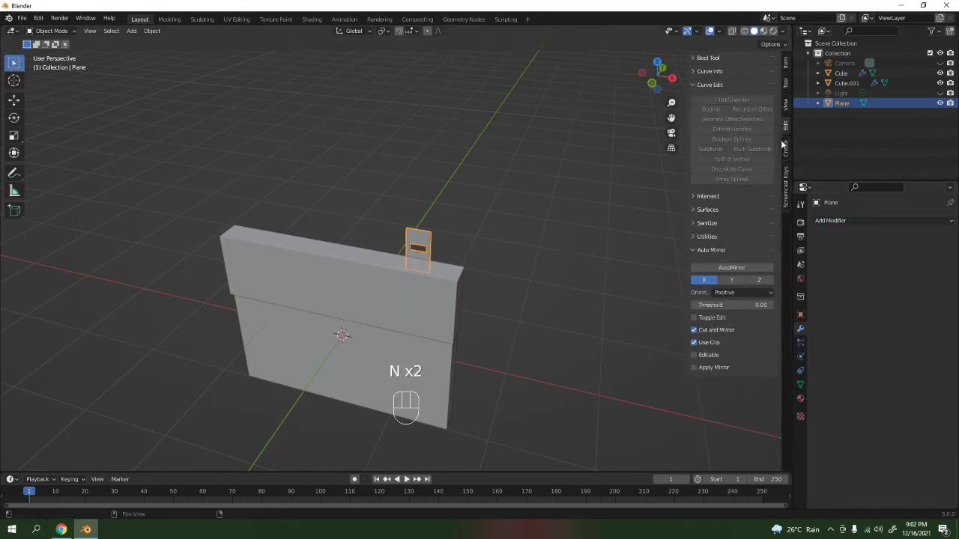
left_click(731, 267)
left_click(934, 289)
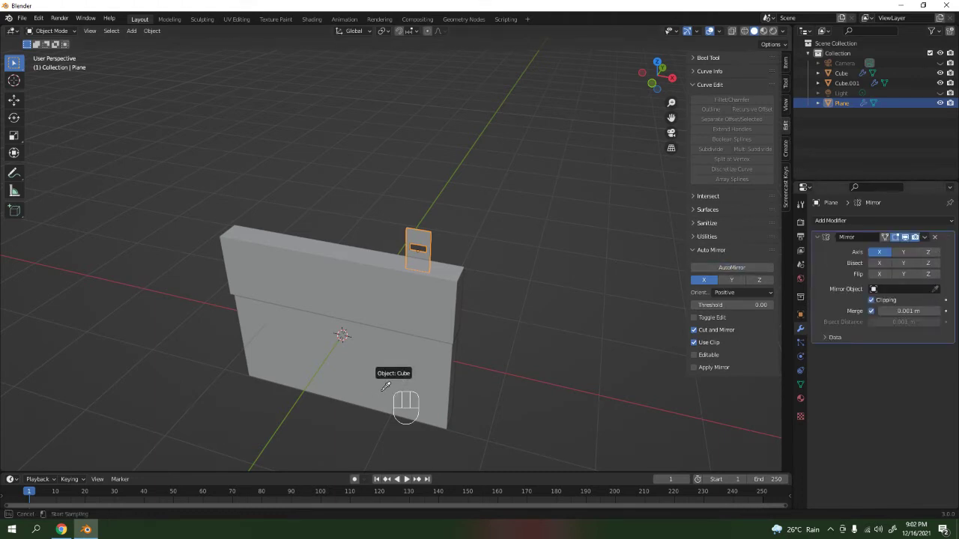
left_click(421, 357)
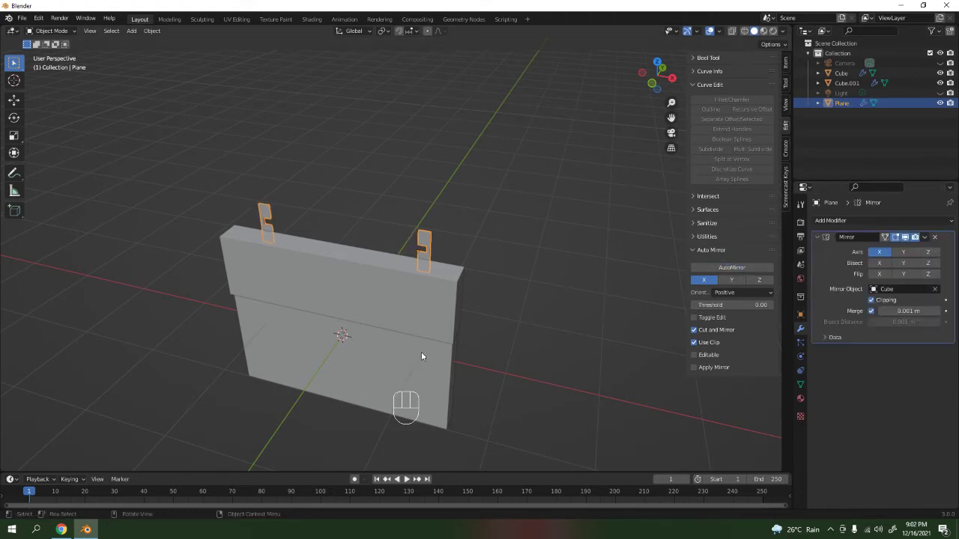
- Remove the mirror modifier, undo the removal, and apply it
left_click(935, 237)
middle_click_drag(473, 274, 470, 235)
key("ctrl+z")
key("ctrl+z")
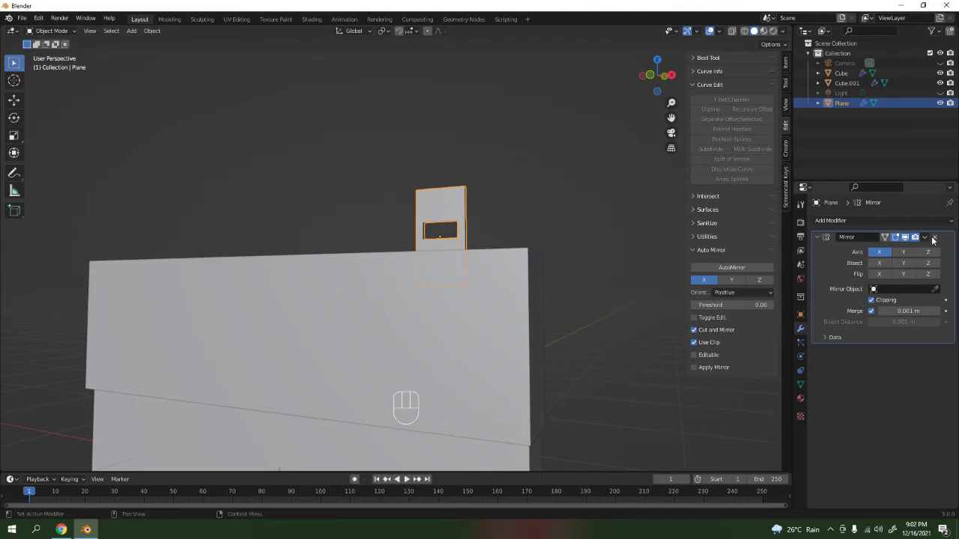
left_click(924, 238)
left_click(881, 250)
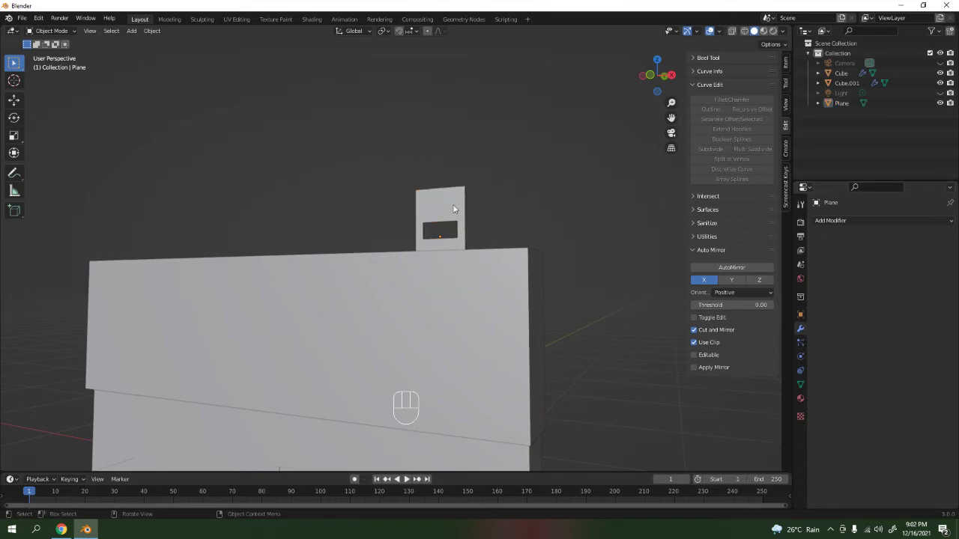
- Add a new Mirror modifier to the tab around the Cube and check the result
left_click(831, 220)
left_click(441, 213)
left_click(826, 220)
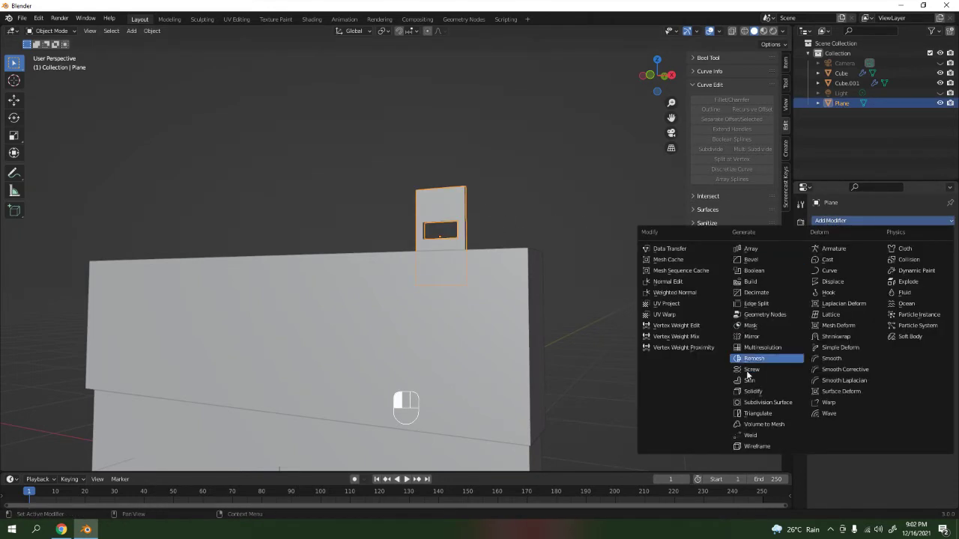
left_click(753, 337)
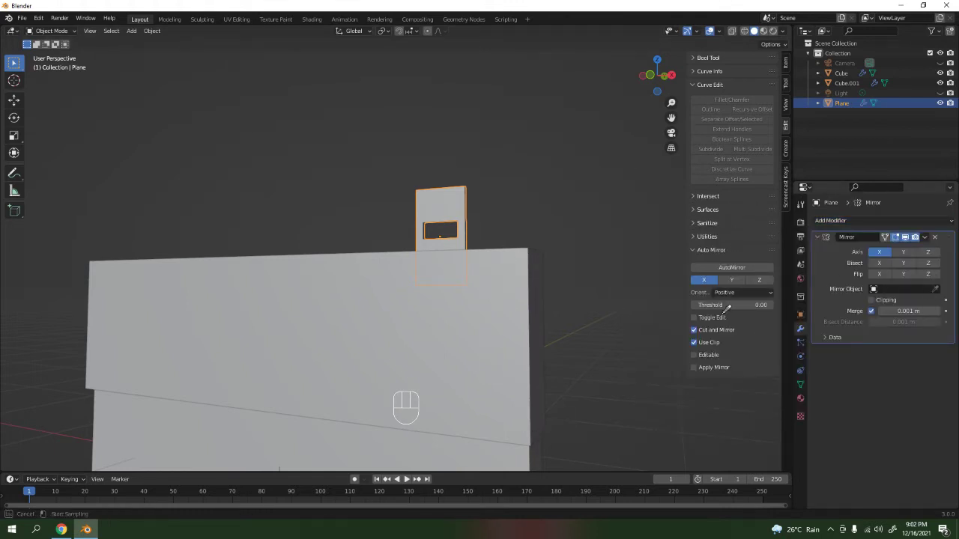
left_click(315, 458)
left_click(340, 186)
scroll(252, 232, "down", 4)
middle_click_drag(252, 231, 825, 273)
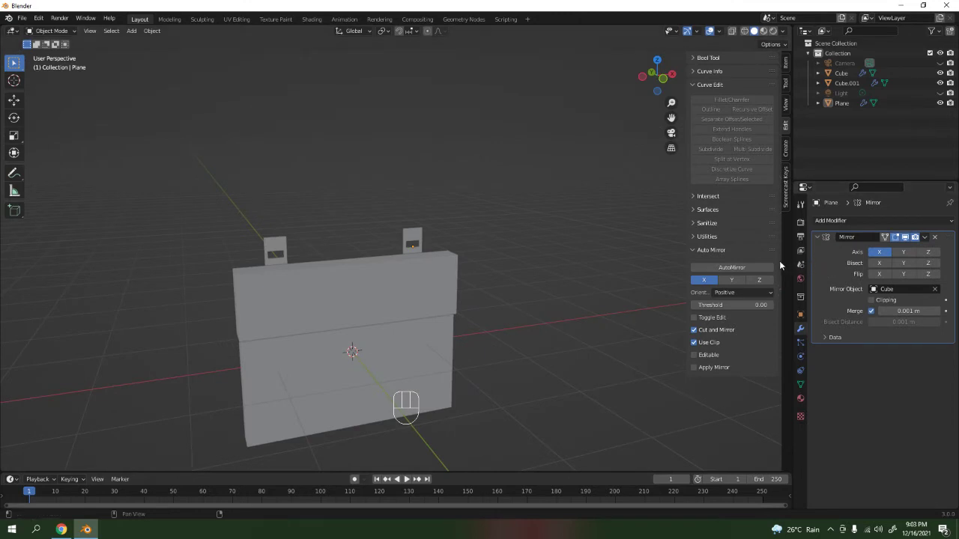
- Hide the side panel and toggle the tab into Edit Mode and back
key("n")
middle_click_drag(680, 250, 464, 305)
scroll(454, 240, "up", 3)
scroll(454, 252, "down", 3)
key("Tab")
key("Tab")
scroll(473, 231, "down", 5)
scroll(430, 242, "up", 3)
- Select the Cube slab and apply its Mirror modifier
key("Tab")
key("Tab")
left_click(422, 274)
key("Tab")
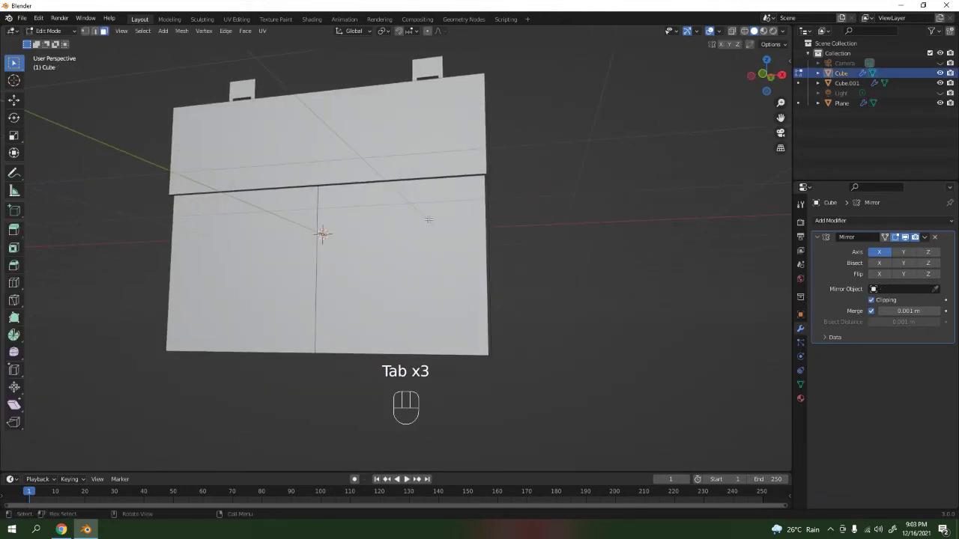
scroll(430, 221, "down", 3)
key("Tab")
key("Tab")
key("Tab")
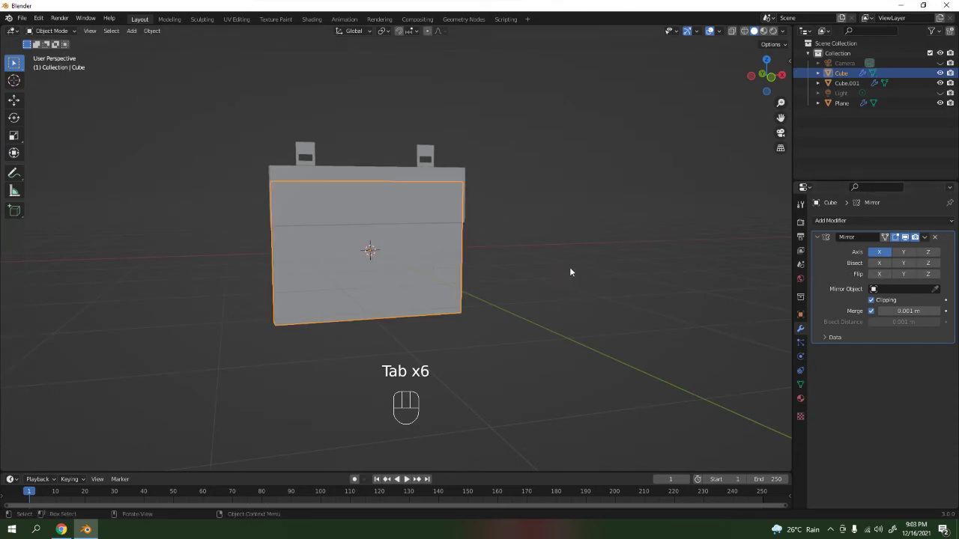
middle_click_drag(565, 265, 481, 272)
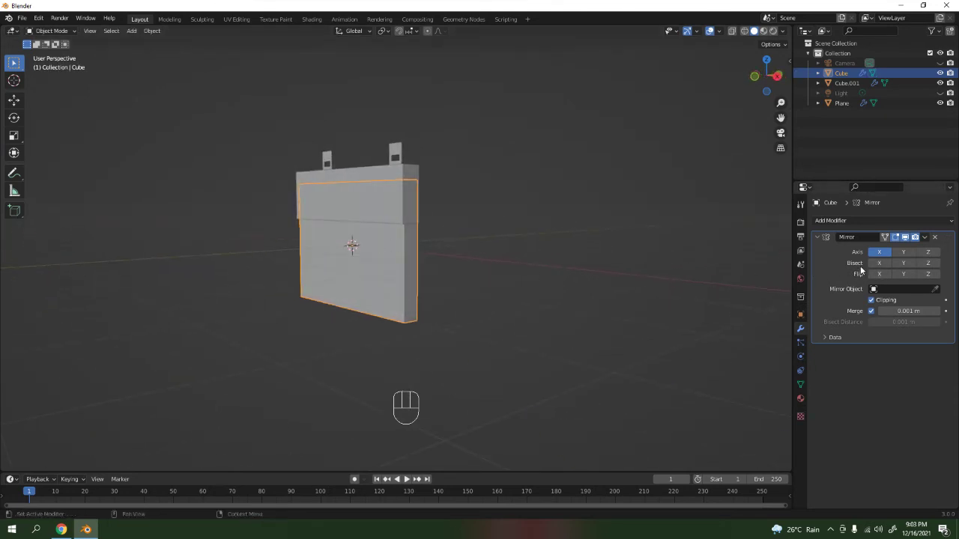
left_click(925, 237)
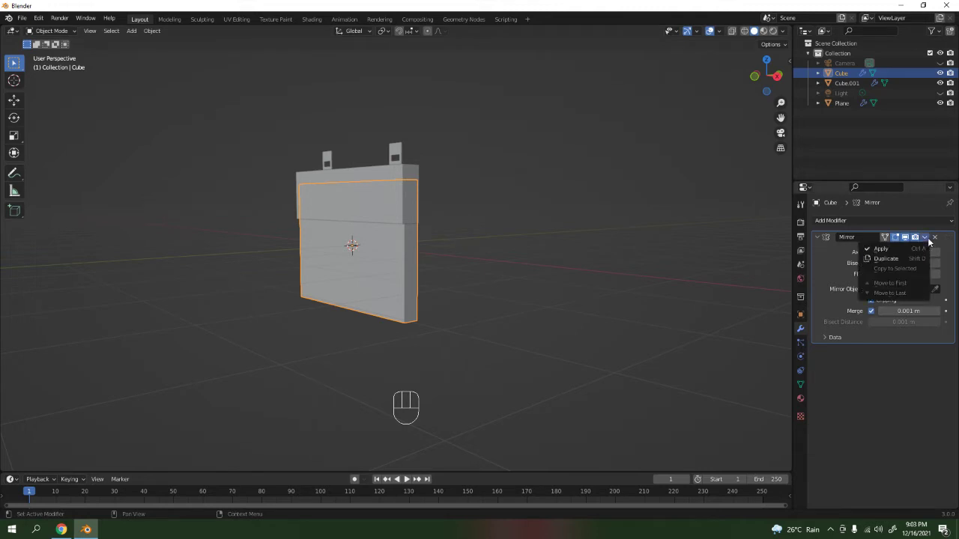
left_click(888, 248)
- In the Cube's Edit Mode, select the middle edge loop and dissolve it
key("Tab")
key("Tab")
- Select all of the Cube's geometry and Merge by Distance
key("Tab")
middle_click_drag(478, 260, 434, 258)
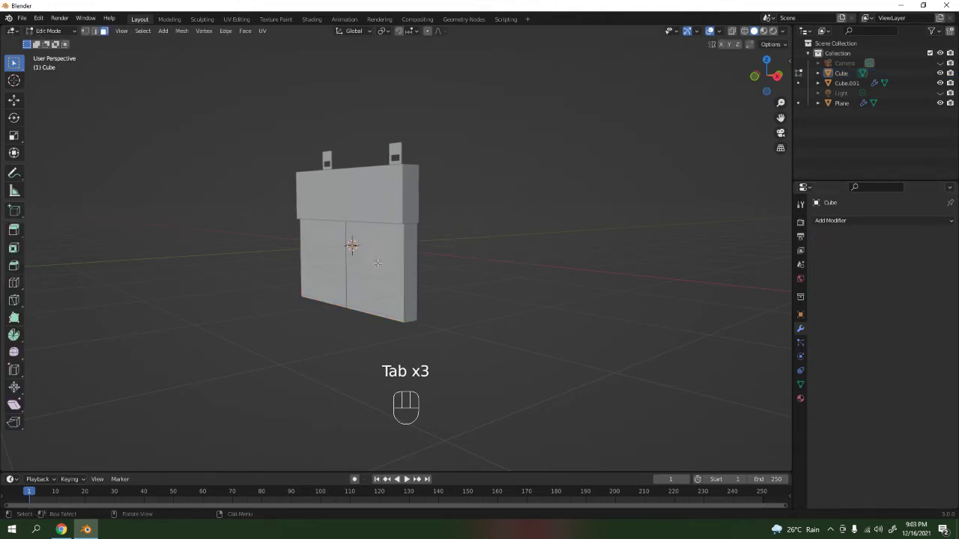
scroll(405, 258, "up", 2)
left_click(373, 257, "alt")
key("2")
left_click(368, 250, "alt")
middle_click_drag(368, 250, 496, 266)
key("ctrl+x")
key("Tab")
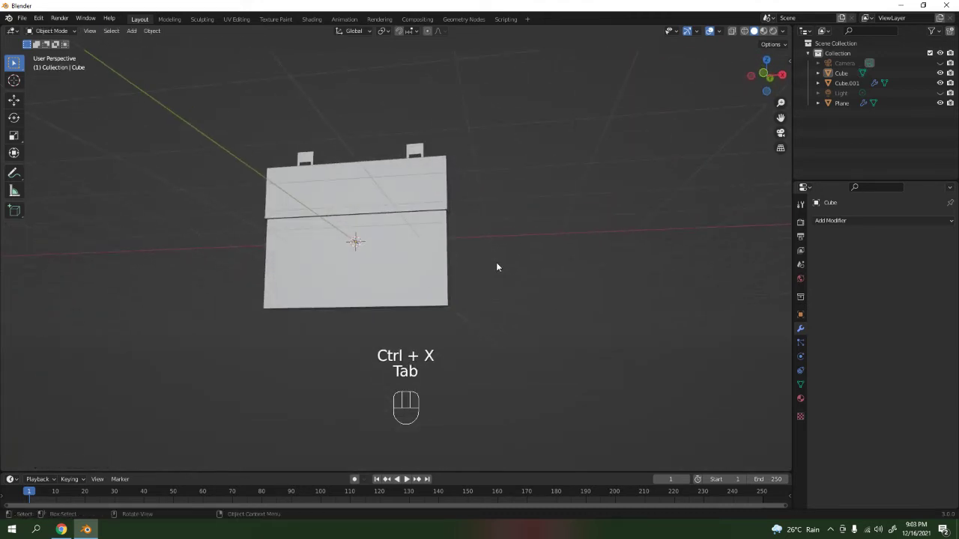
key("Tab")
key("a")
key("m")
left_click(486, 255)
middle_click_drag(486, 258, 603, 222)
middle_click_drag(520, 261, 199, 247)
middle_click_drag(446, 343, 534, 347)
scroll(537, 322, "up", 4)
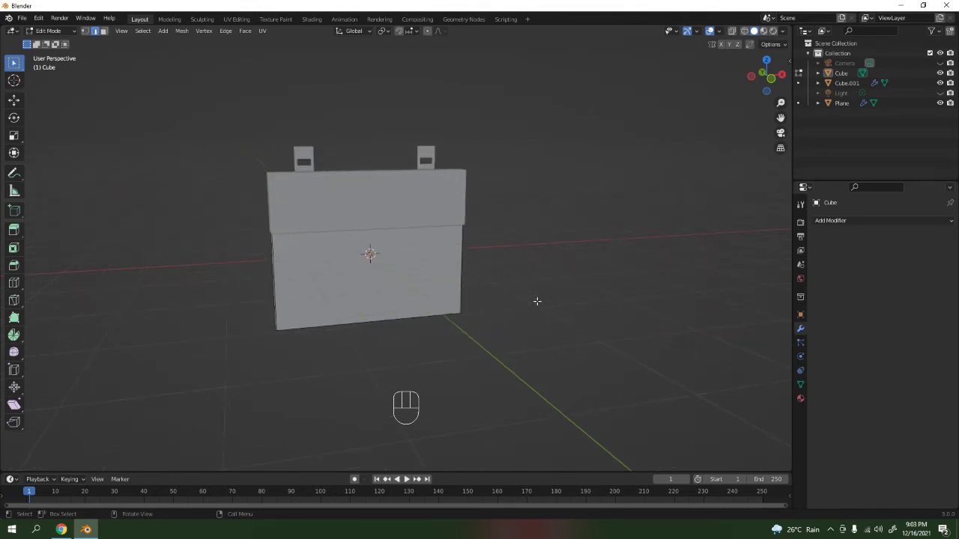
- Switch to front orthographic view, dismiss the Add Mesh menu, and exit Edit Mode
key("KP_1")
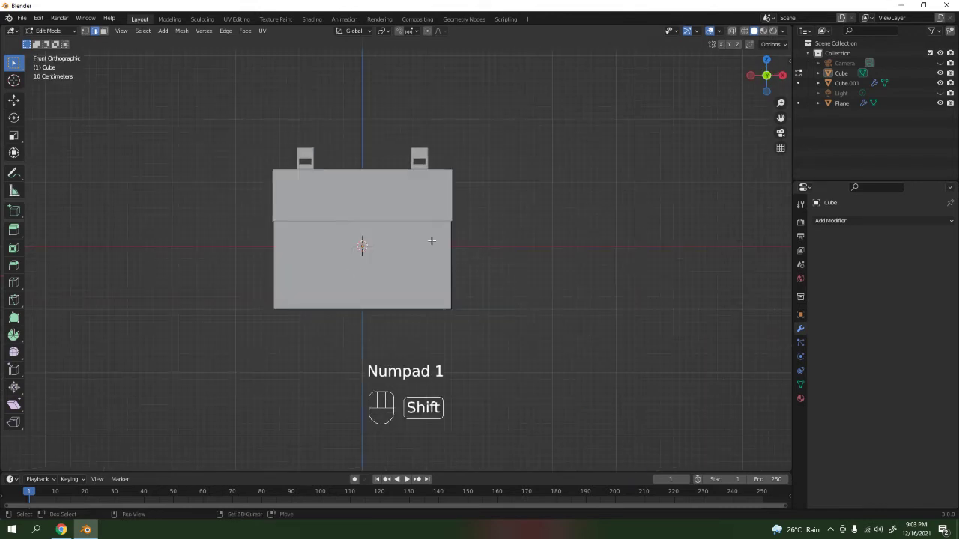
key("shift+a")
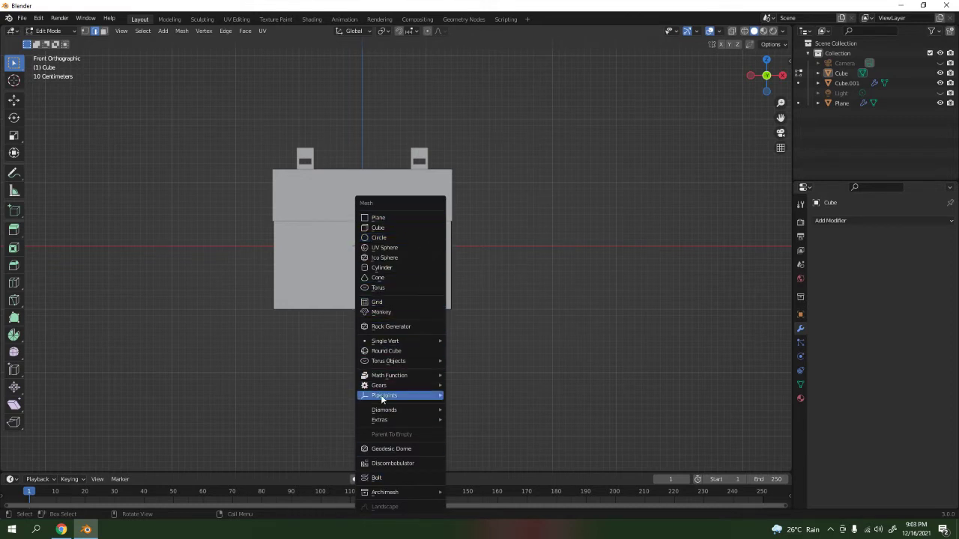
mouse_move(416, 401)
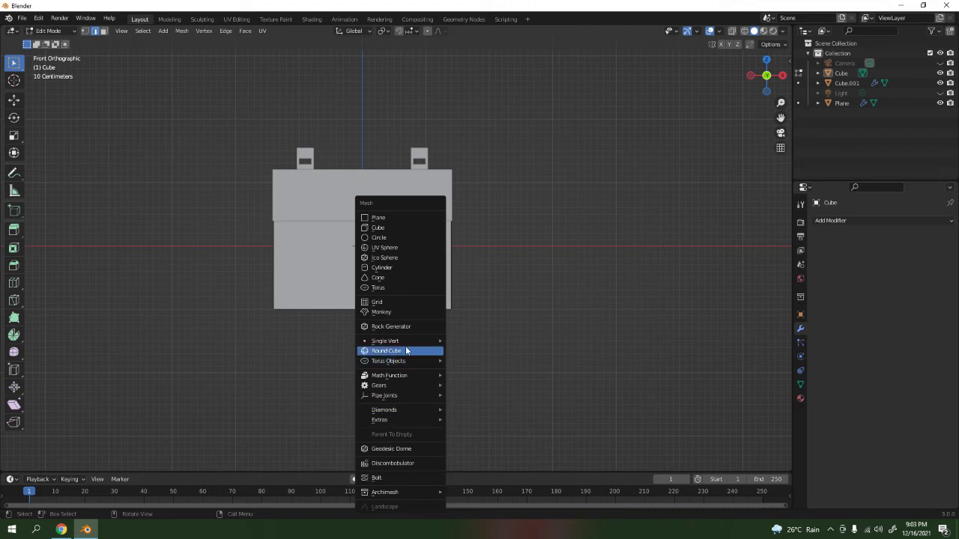
left_click(407, 218)
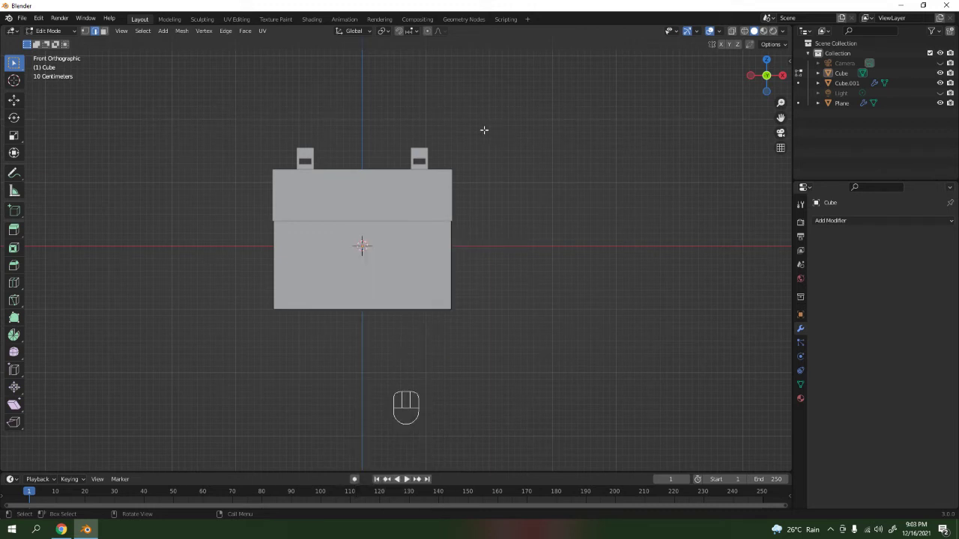
key("Tab")
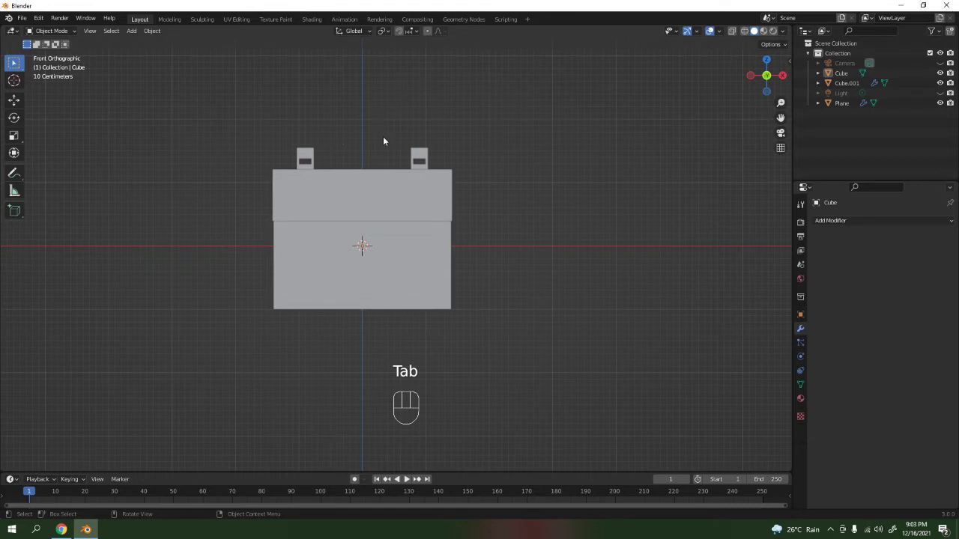
- Add a text object in top view and change its text to '25'
key("shift+a")
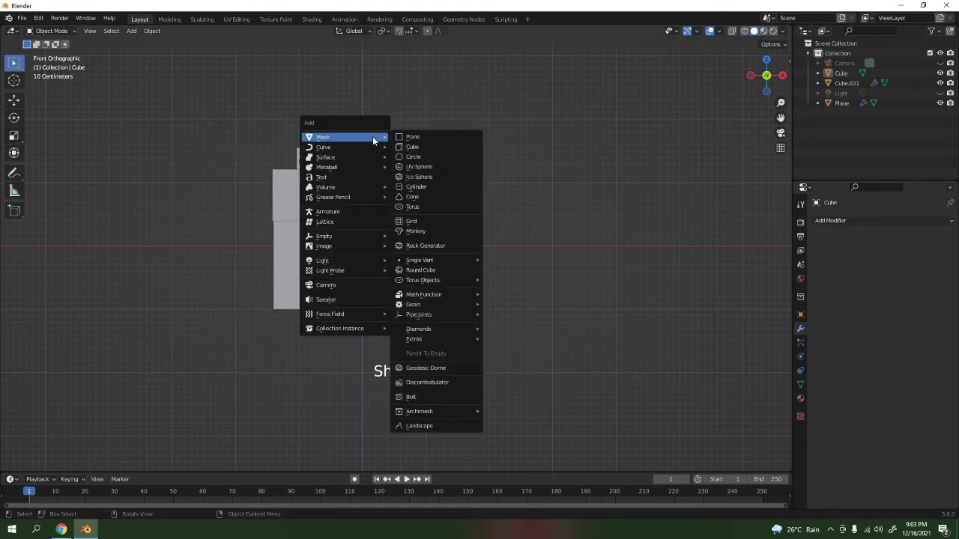
left_click(343, 176)
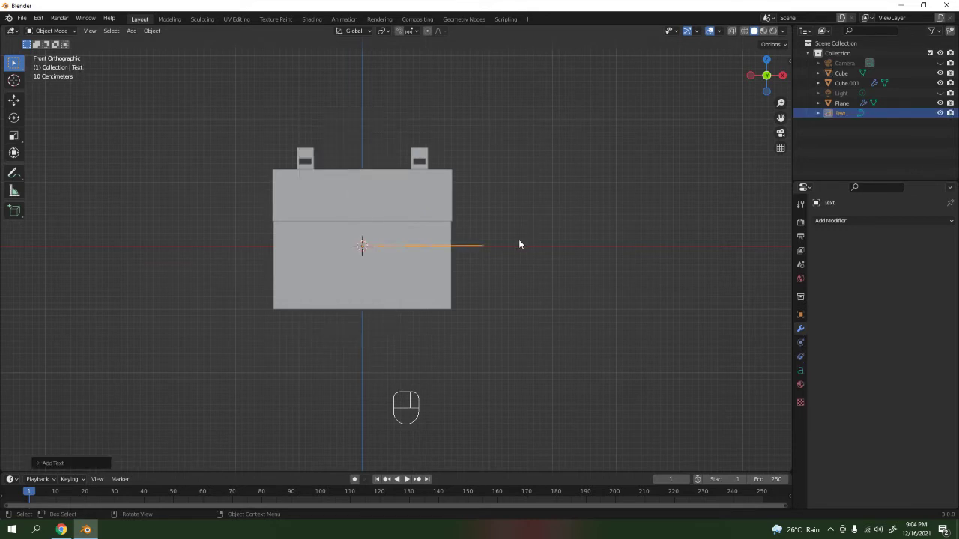
key("KP_7")
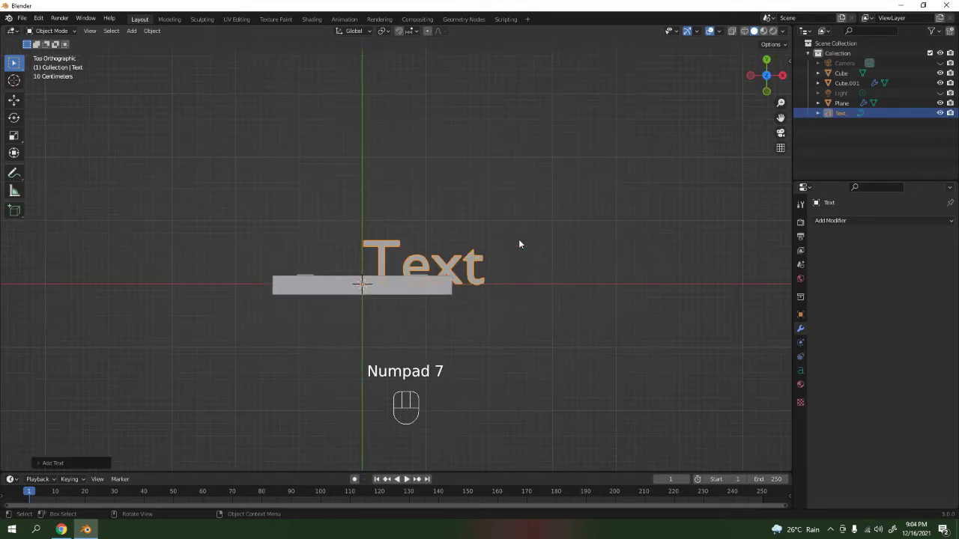
key("Tab")
key("BackSpace")
key("BackSpace")
key("BackSpace")
key("BackSpace")
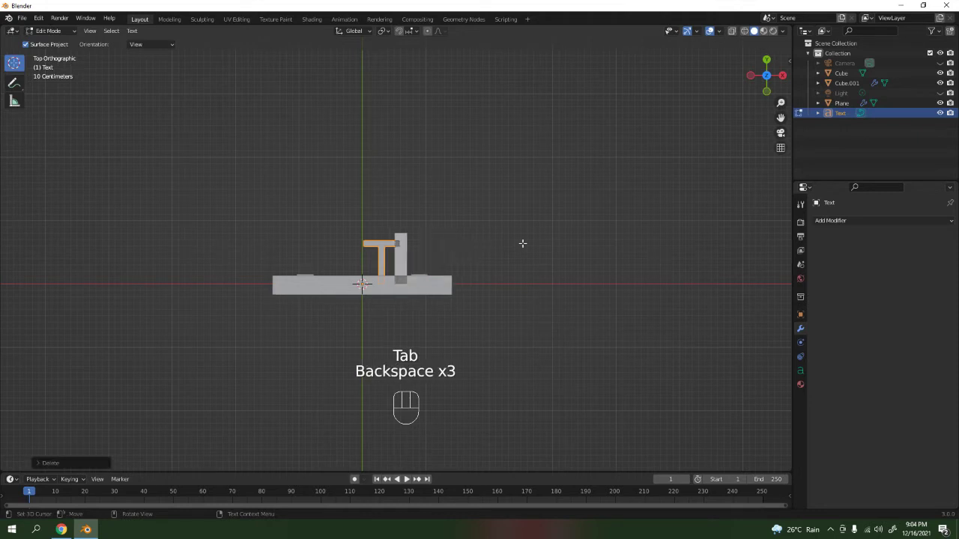
type("25")
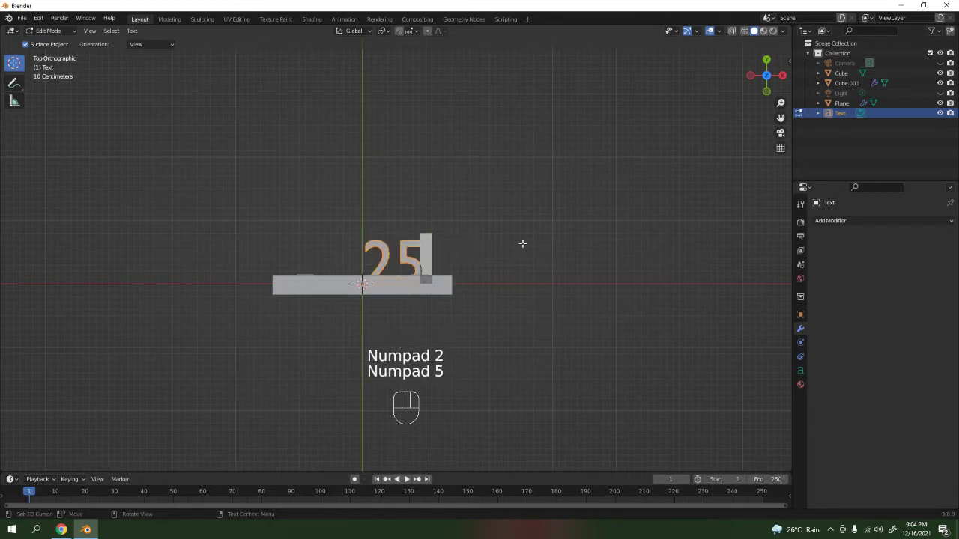
key("Tab")
- Rotate the 25 text 90° about X to stand upright, viewed from the front
key("r")
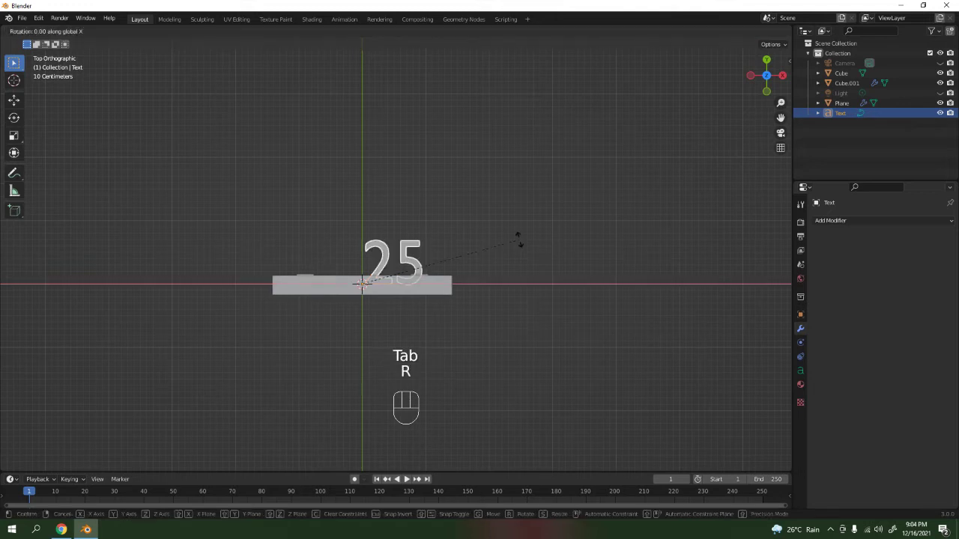
left_click(496, 251)
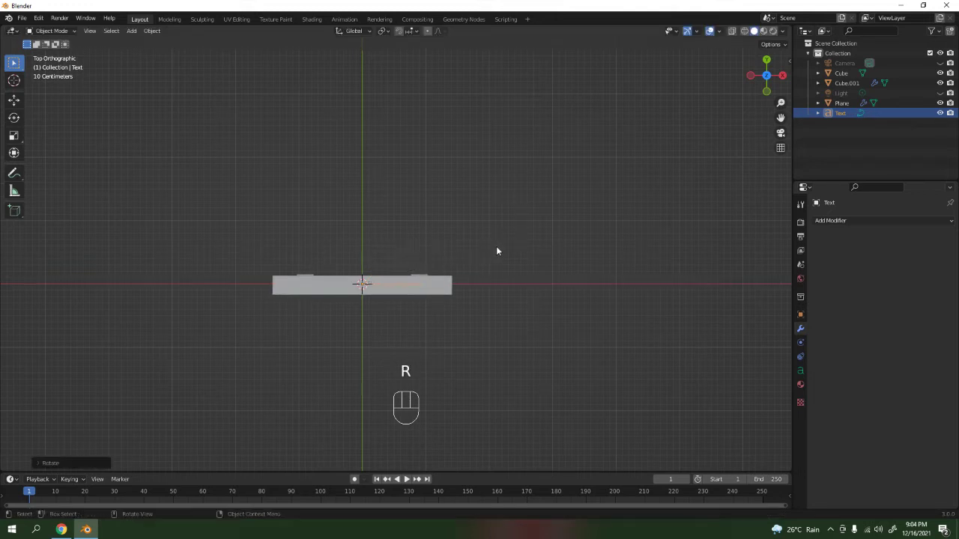
key("KP_1")
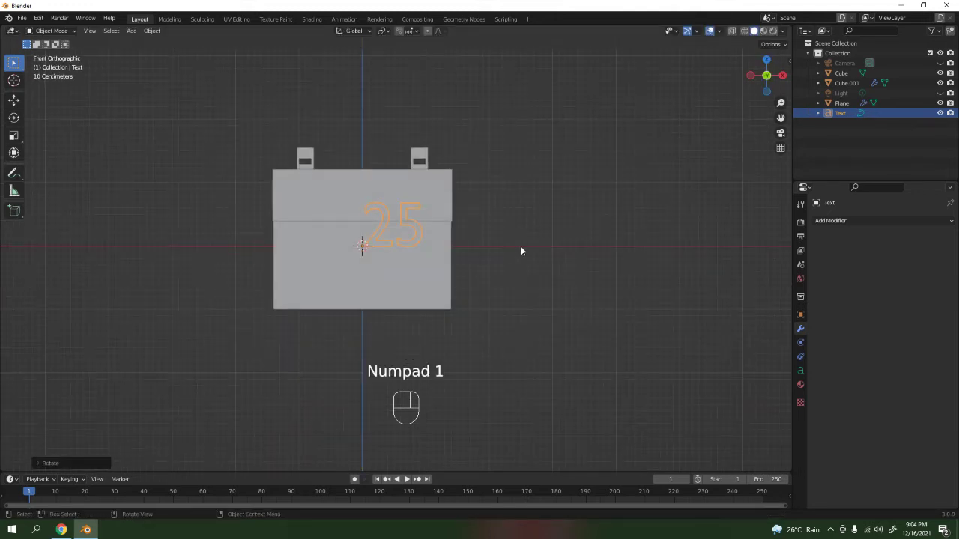
key("g")
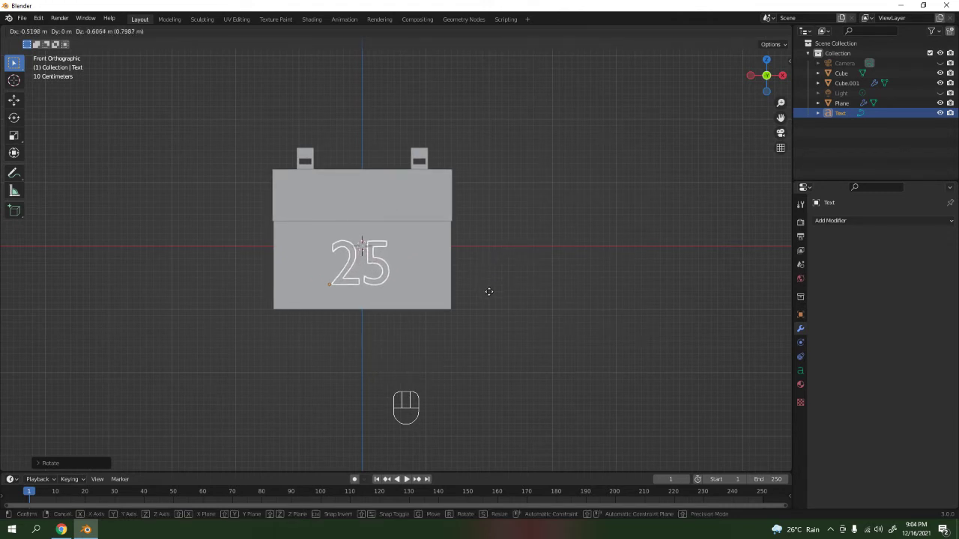
- Turn on snapping and move the 25 text 0.6 m down onto the lower page
right_click(488, 291)
key("g")
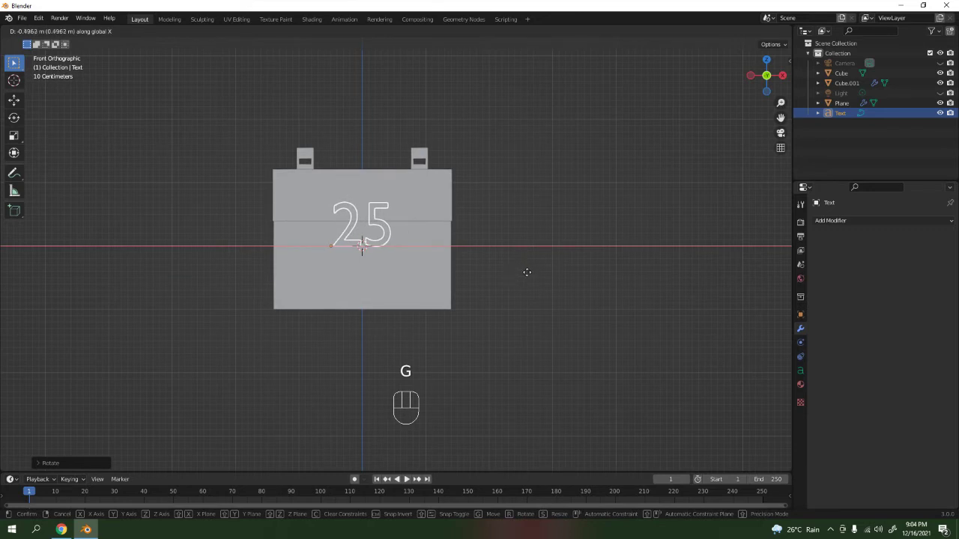
right_click(522, 267)
left_click(401, 36)
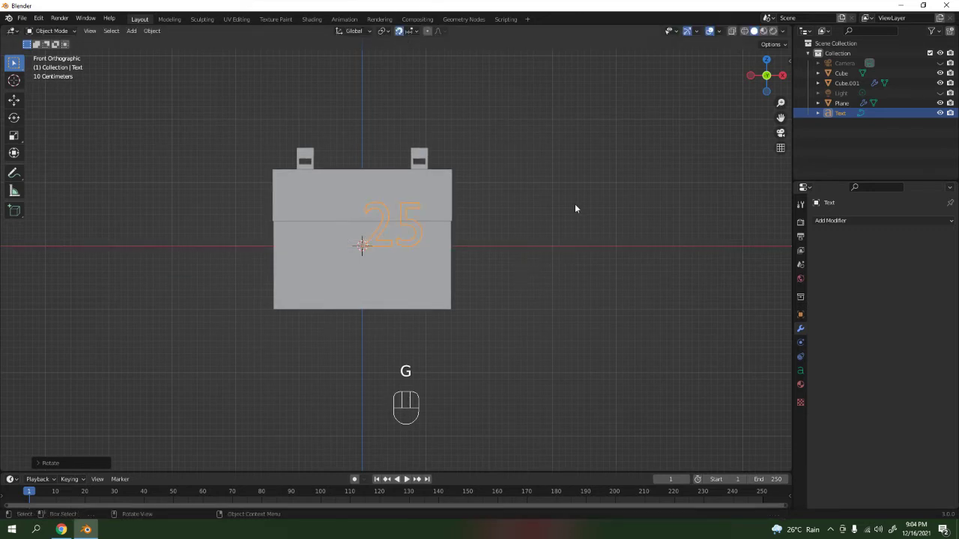
key("g")
key("x")
key("g")
key("z")
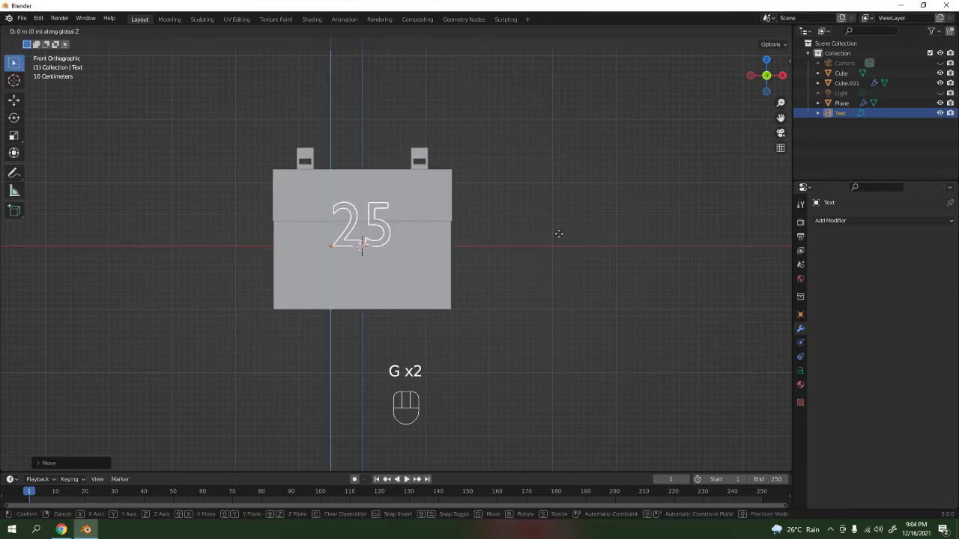
left_click(574, 271)
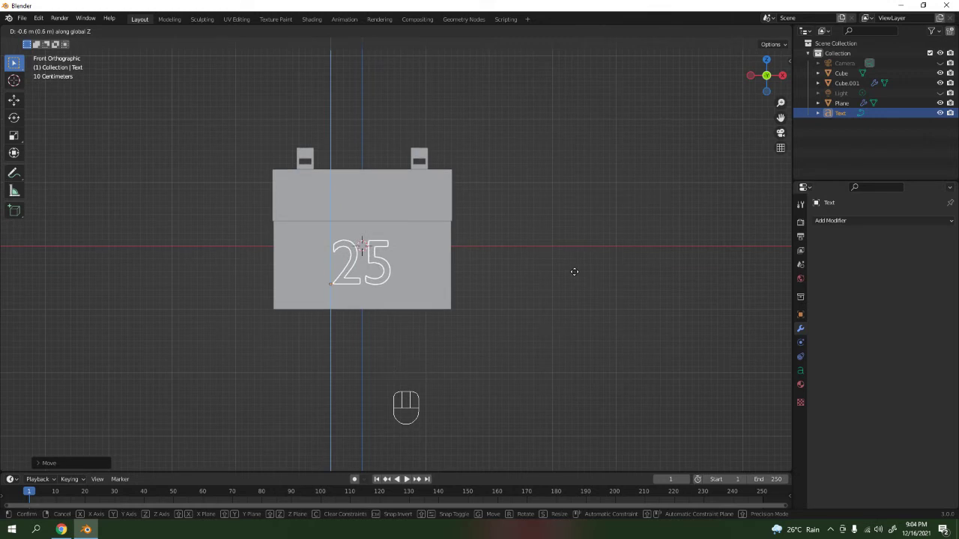
- Reselect the hidden 25 text and slide it forward onto the page's front face in right view
left_click(519, 242)
left_click(386, 257)
left_click(382, 259)
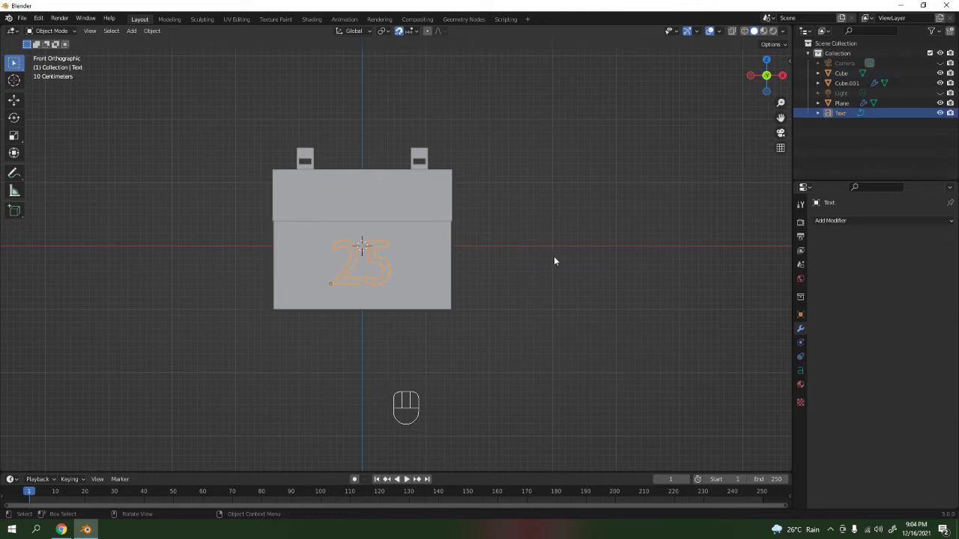
key("KP_3")
key("g")
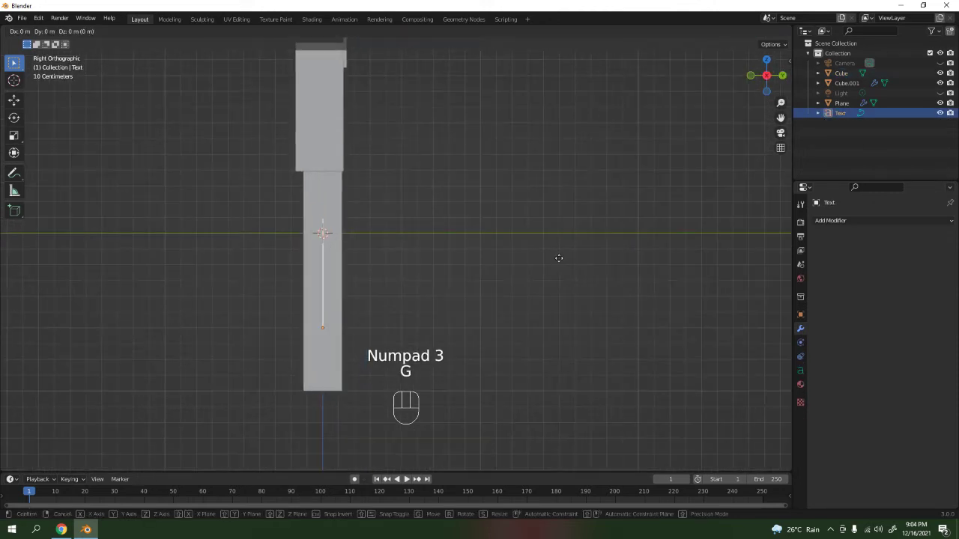
left_click(509, 246)
scroll(322, 284, "down", 2)
middle_click_drag(322, 287, 280, 259)
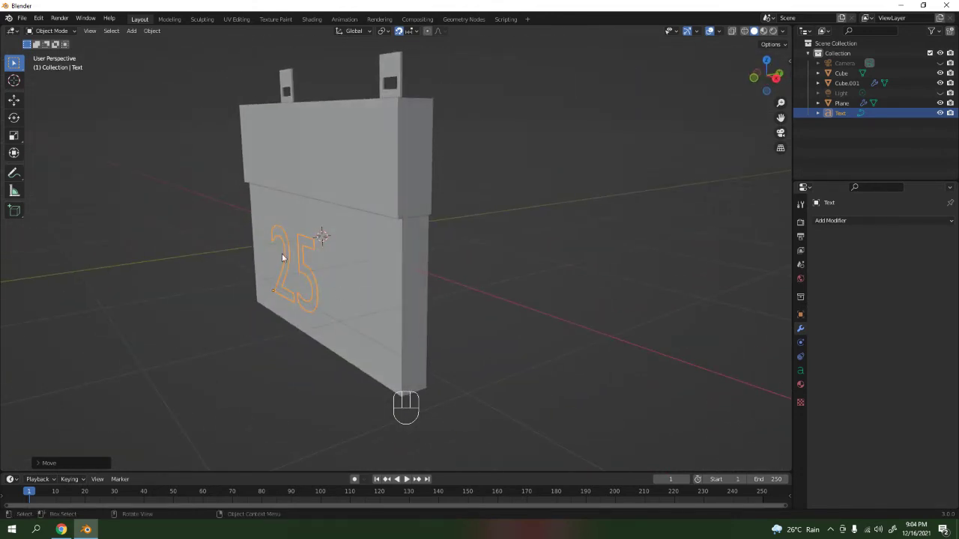
- Add a Shrinkwrap modifier to the 25 text with Cube as target, then inspect the wrap
left_click(829, 221)
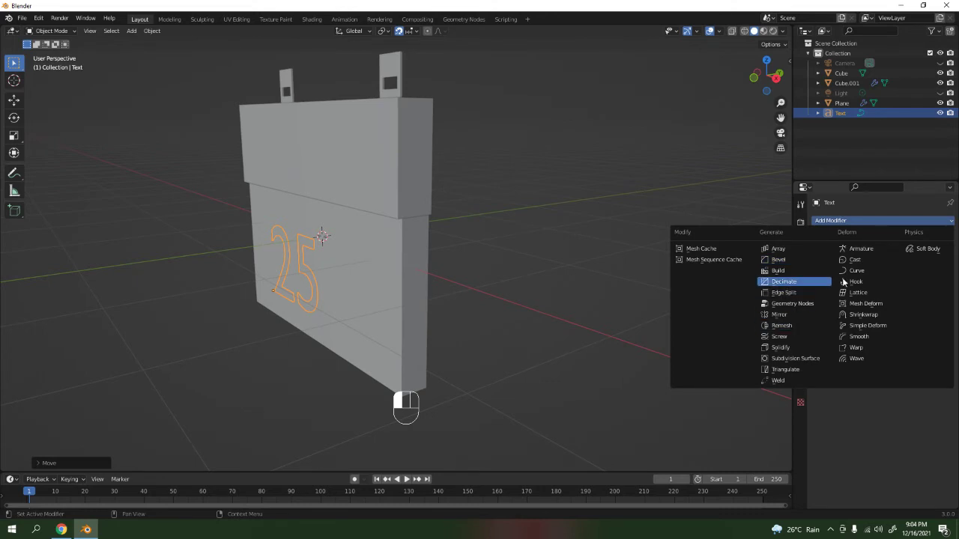
left_click(872, 314)
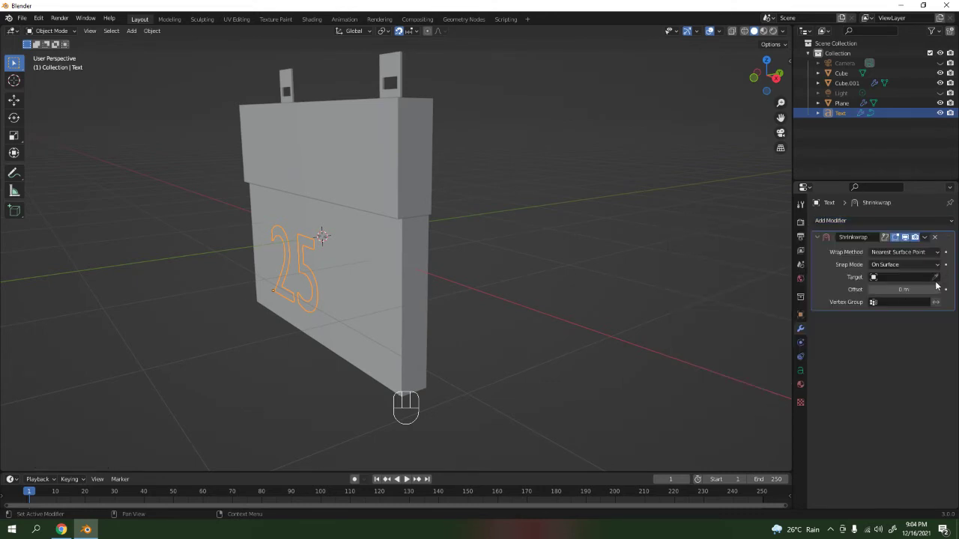
left_click(934, 276)
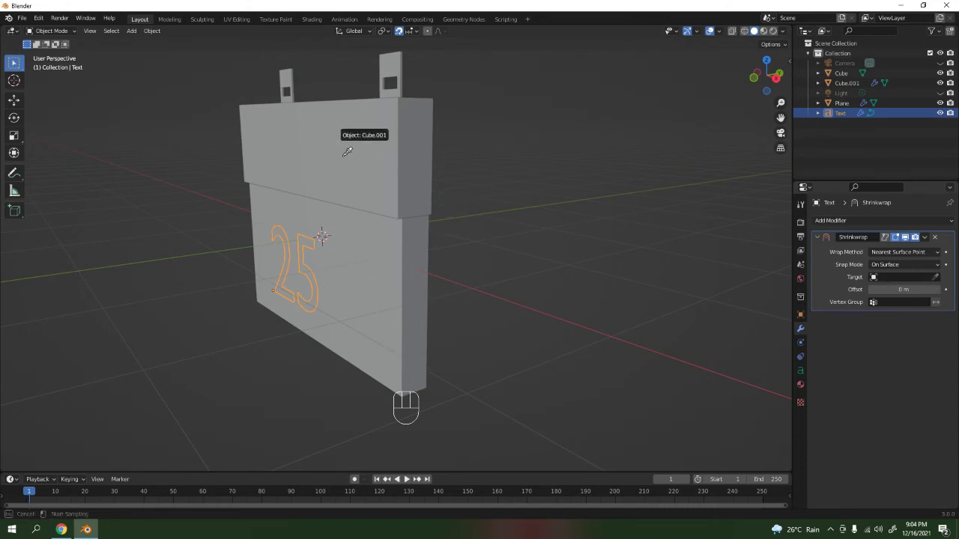
left_click(386, 288)
middle_click_drag(382, 289, 409, 312)
scroll(409, 312, "up", 4)
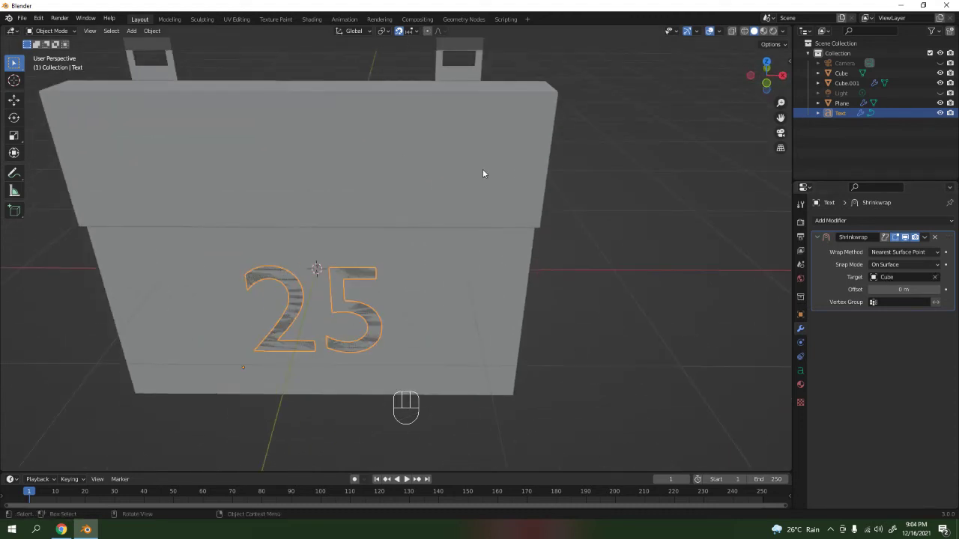
middle_click_drag(599, 226, 387, 225)
middle_click_drag(385, 67, 473, 276)
scroll(440, 264, "up", 3)
scroll(472, 275, "down", 4)
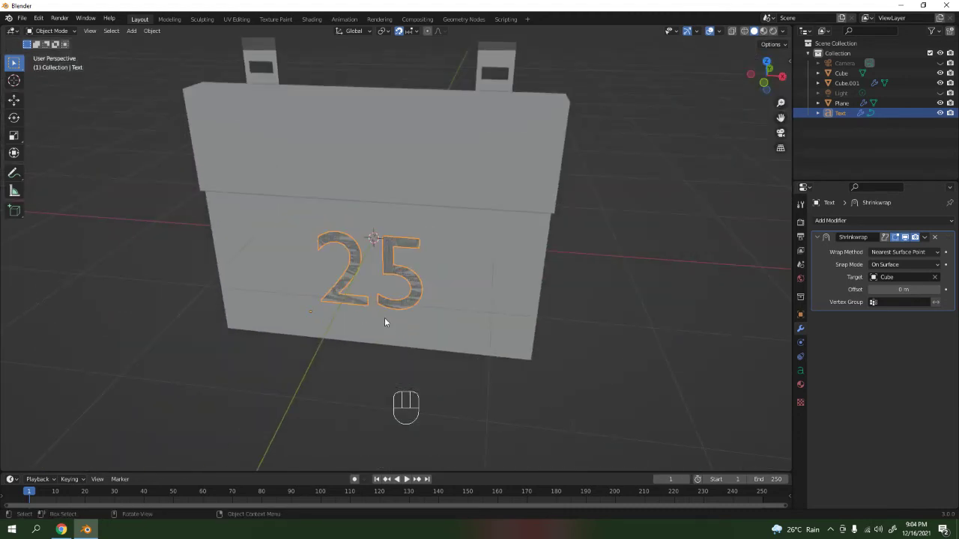
middle_click_drag(397, 326, 449, 302)
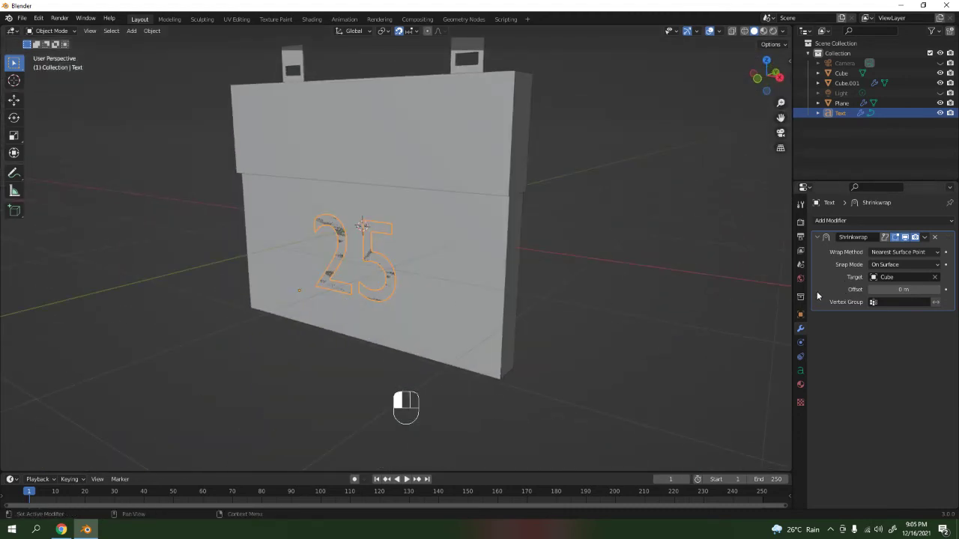
- Try applying the Shrinkwrap, toggle edit mode, and expand the Shrinkwrap modifier's options
key("ctrl+a")
key("Tab")
key("Tab")
key("Tab")
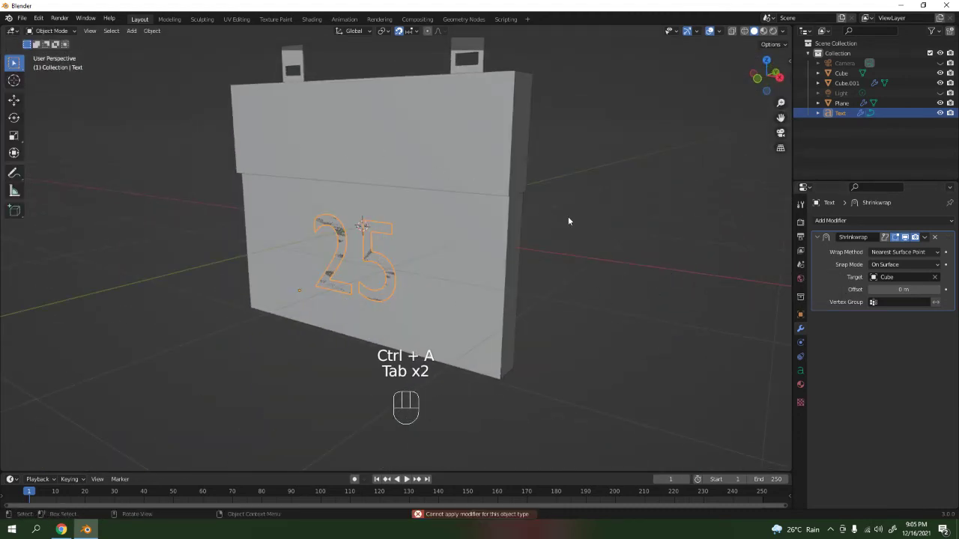
key("Tab")
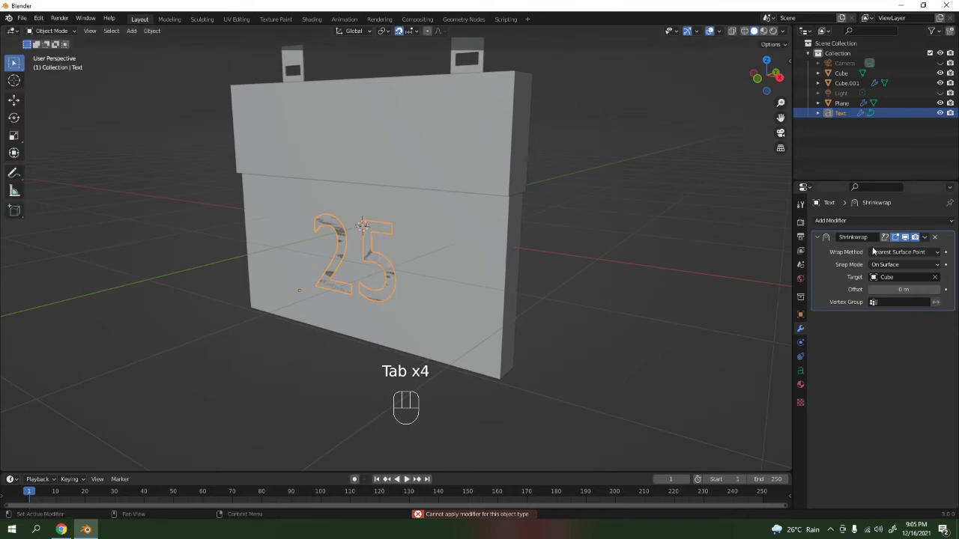
left_click(930, 238)
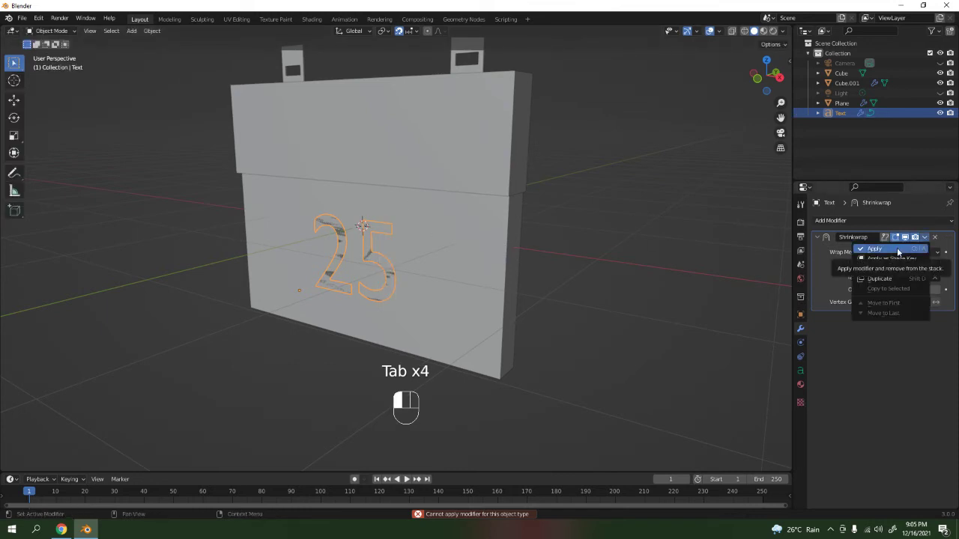
- Add a Solidify modifier to the 25 text and flip its thickness to -0.01 m
left_click(883, 222)
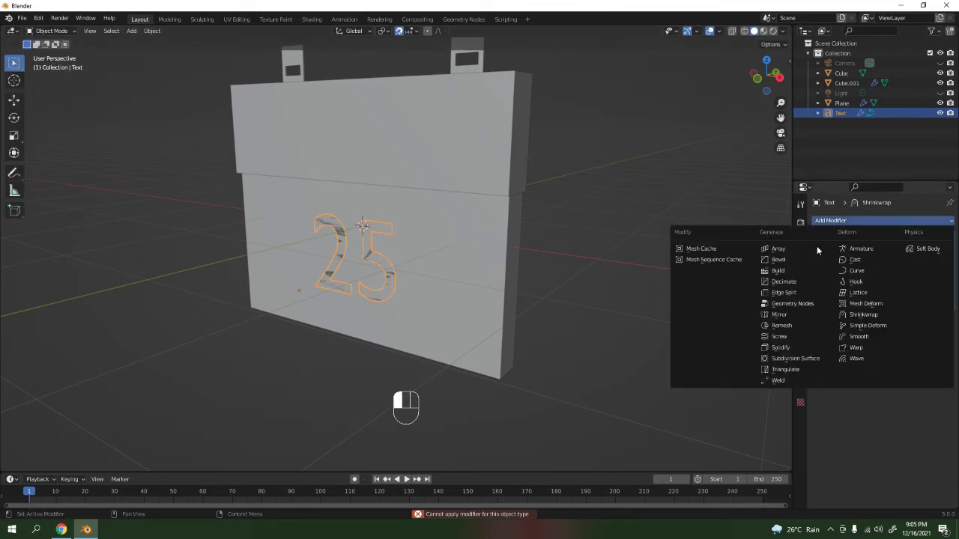
left_click(812, 345)
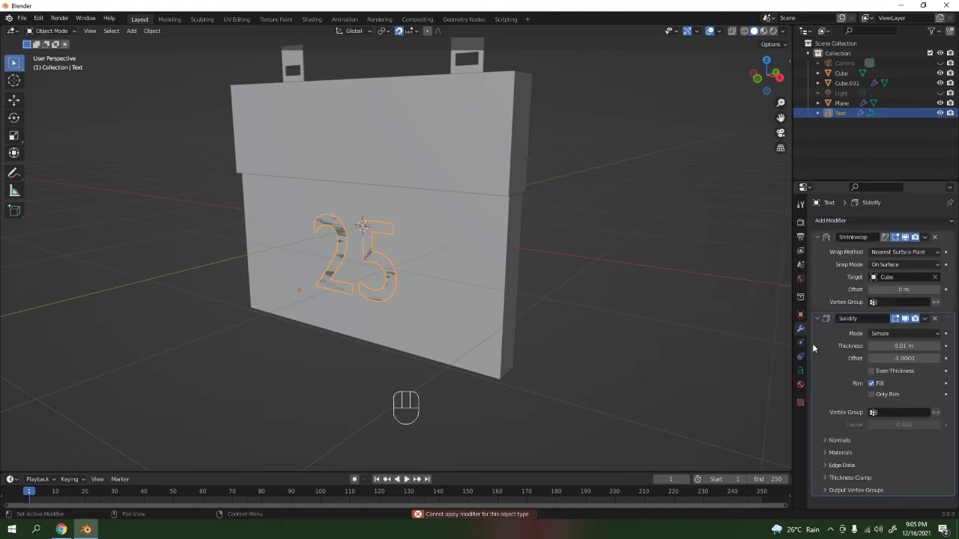
left_click(872, 346)
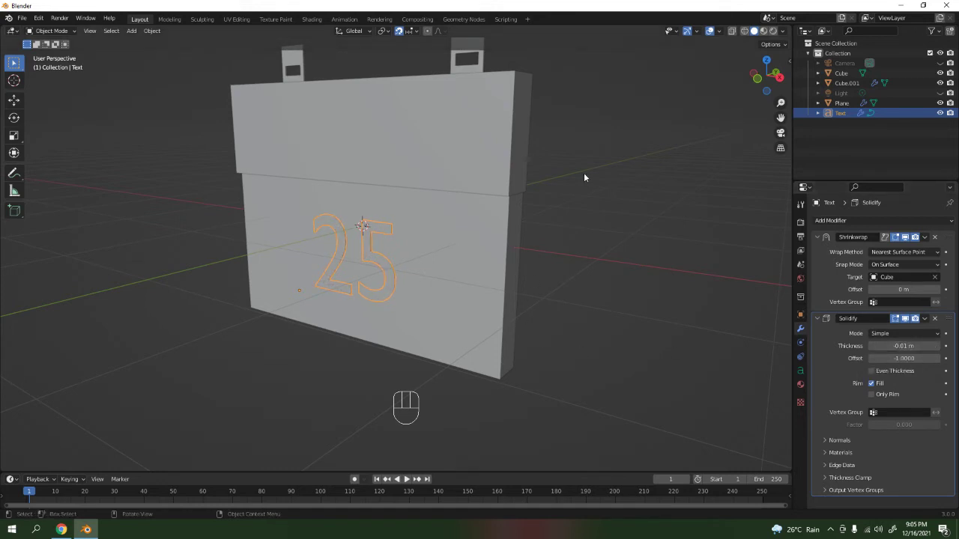
middle_click_drag(583, 173, 536, 181)
left_click(536, 184)
scroll(286, 224, "up", 8)
middle_click_drag(283, 225, 386, 233, "shift")
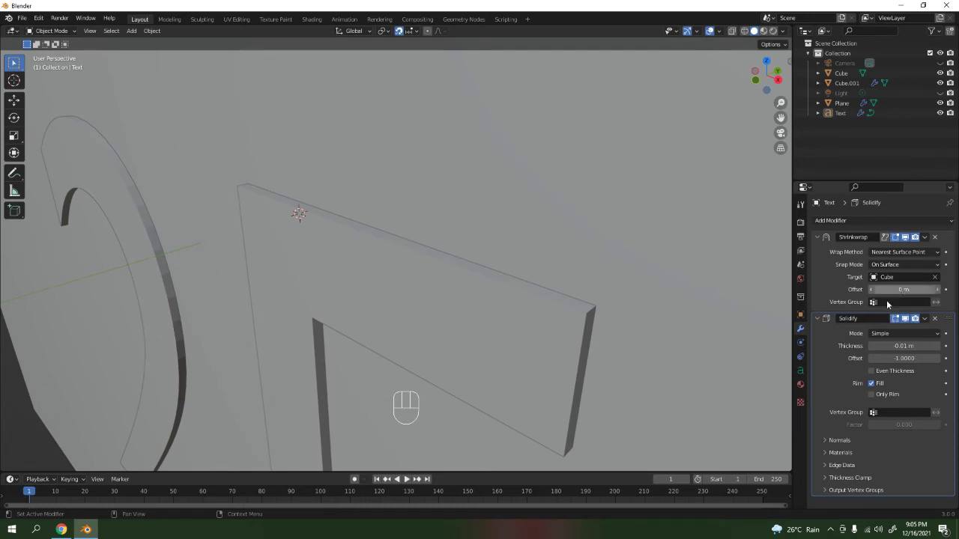
- Set the Solidify thickness to -0.003 m and check the edge depth
left_click(898, 345)
type(".003")
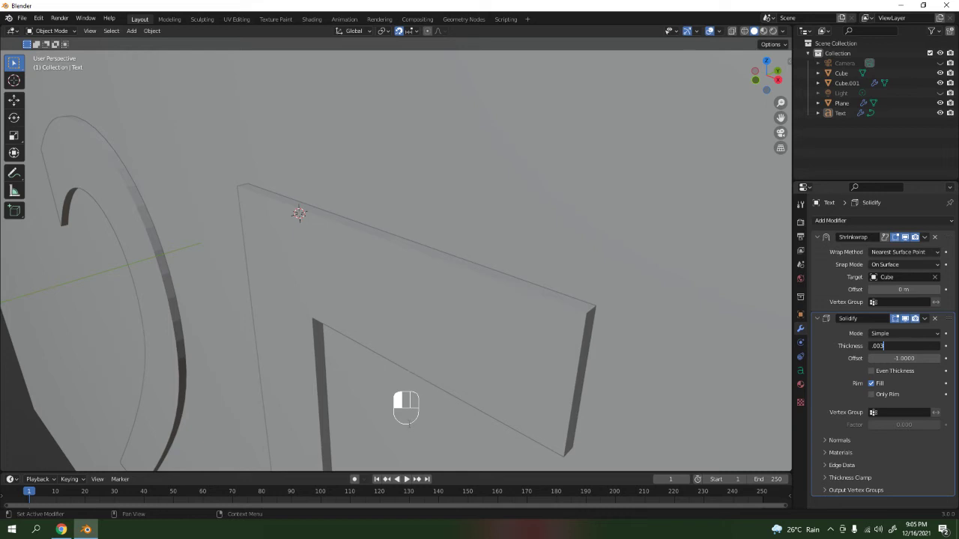
key("BackSpace")
key("BackSpace")
key("BackSpace")
key("BackSpace")
key("Return")
middle_click_drag(225, 292, 383, 240)
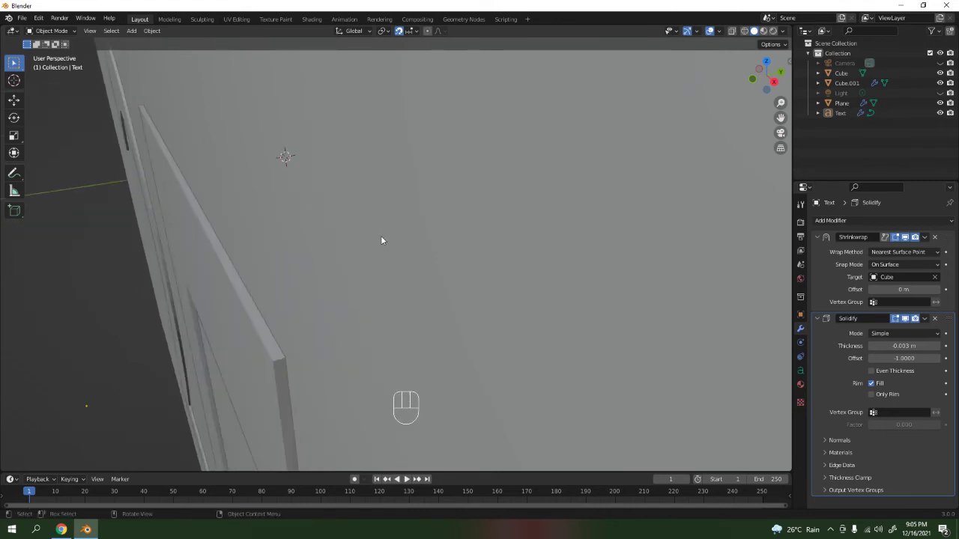
- Re-enter the Solidify thickness as -0.001 m
left_click(906, 346)
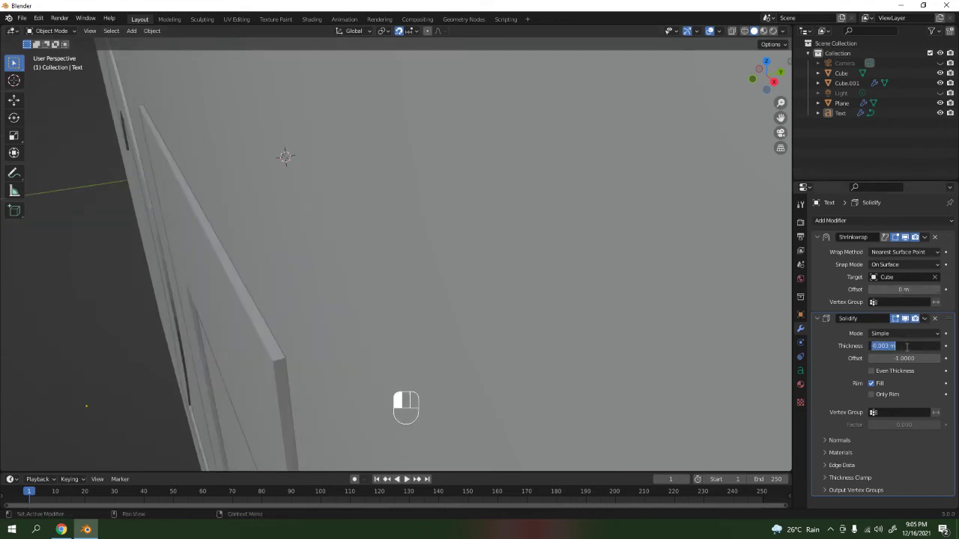
key("BackSpace")
type("-.001")
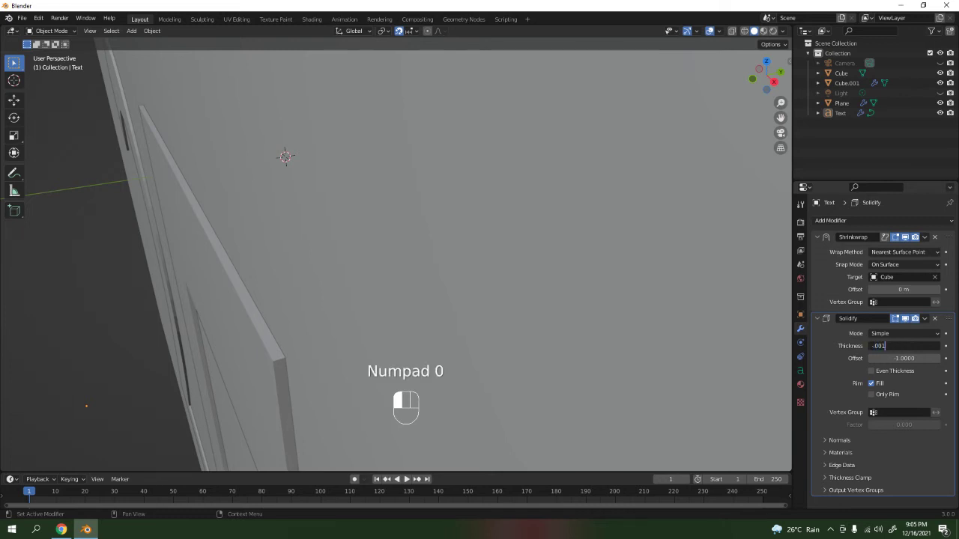
left_click(499, 327)
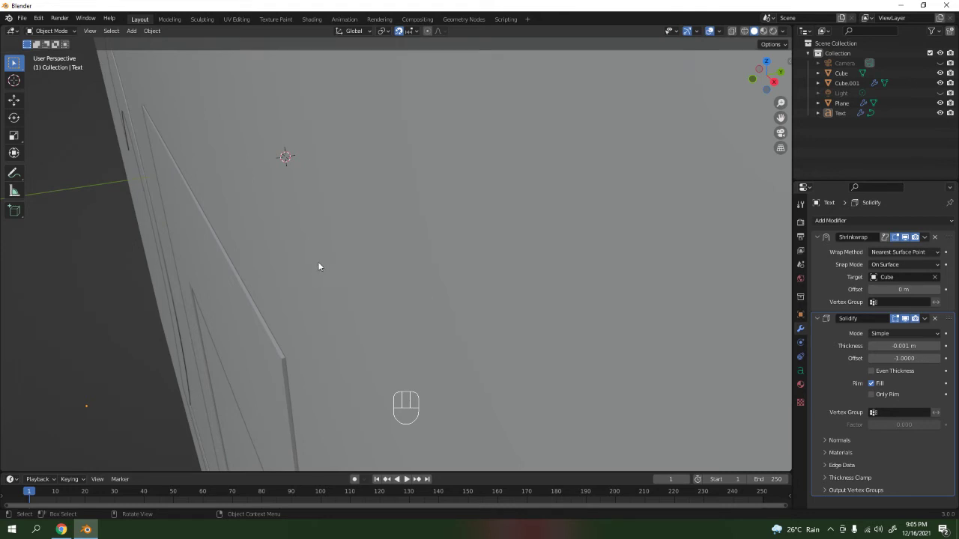
scroll(307, 263, "down", 3)
scroll(307, 262, "up", 8)
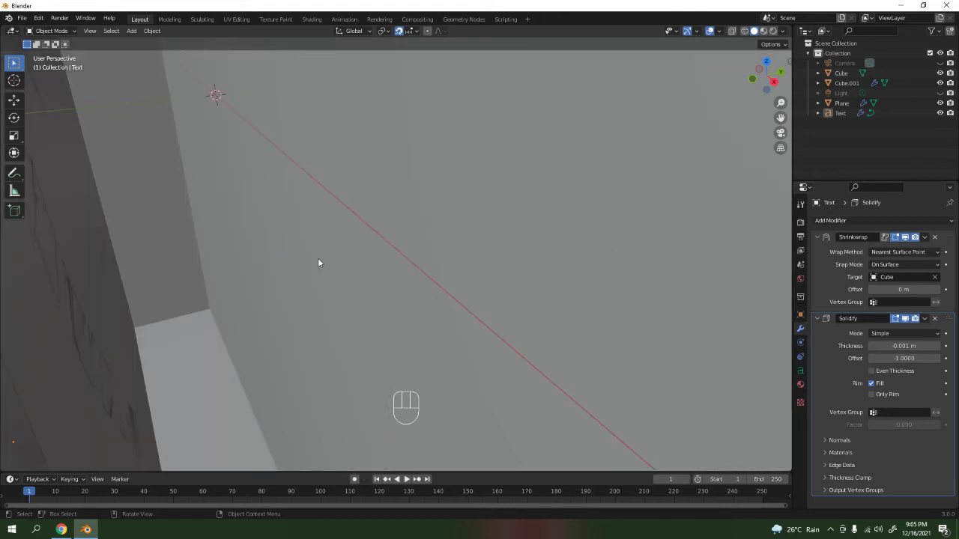
scroll(312, 263, "down", 2)
middle_click_drag(300, 261, 375, 266)
left_click(836, 280)
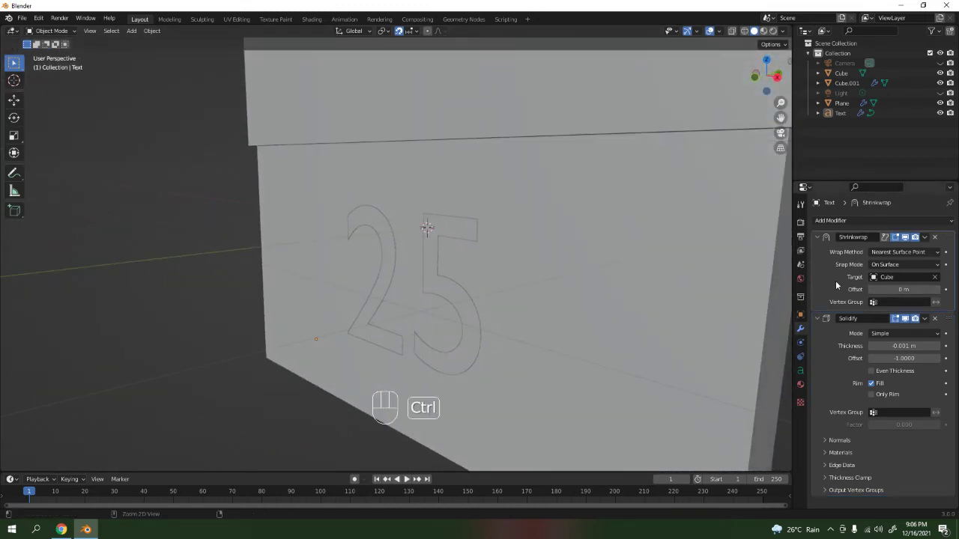
key("ctrl+a")
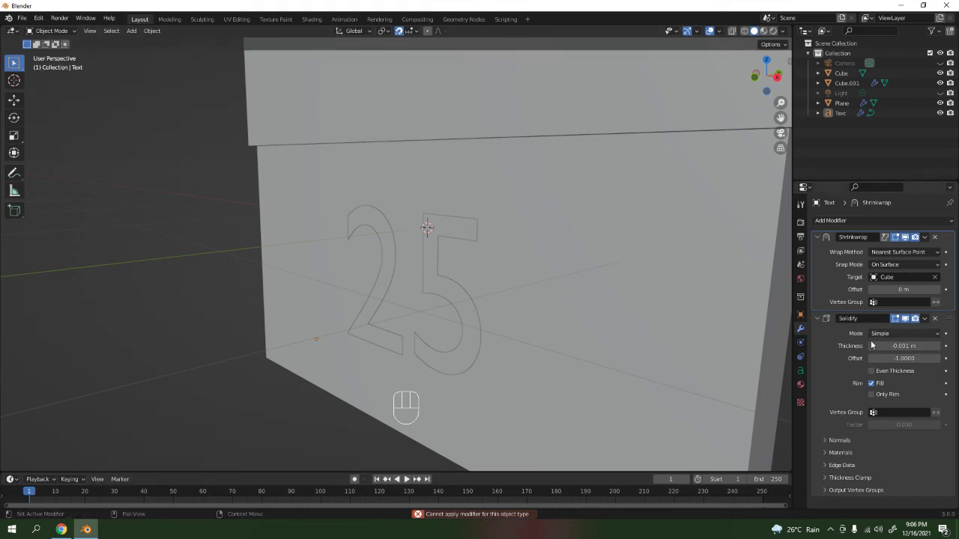
left_click(924, 237)
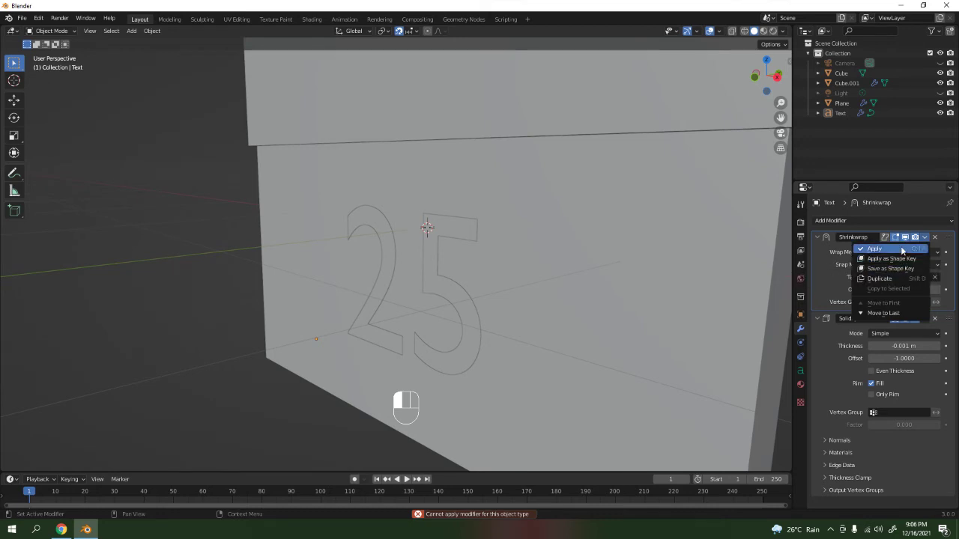
left_click(901, 248)
left_click(924, 236)
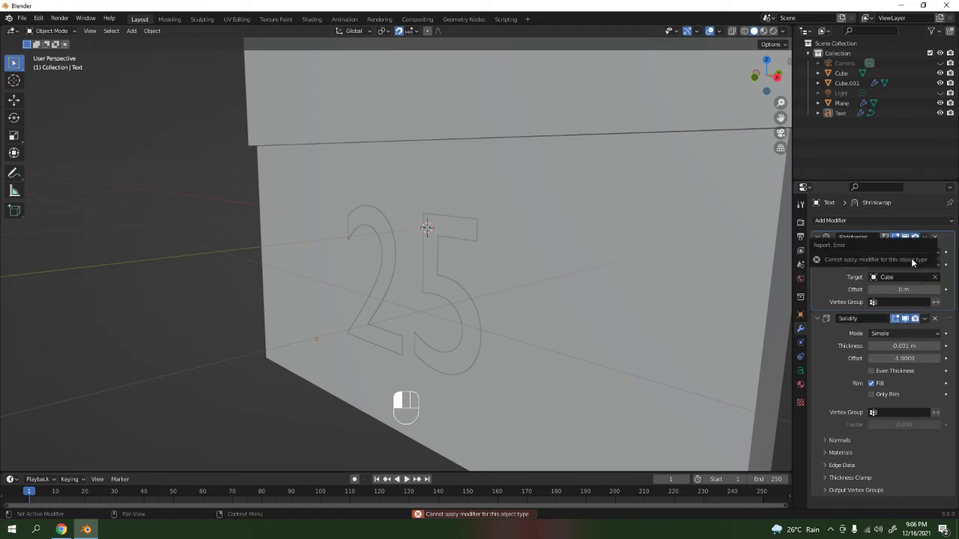
- Convert the selected 25 text object to a mesh via the Convert To context menu
left_click(435, 280)
right_click(435, 280)
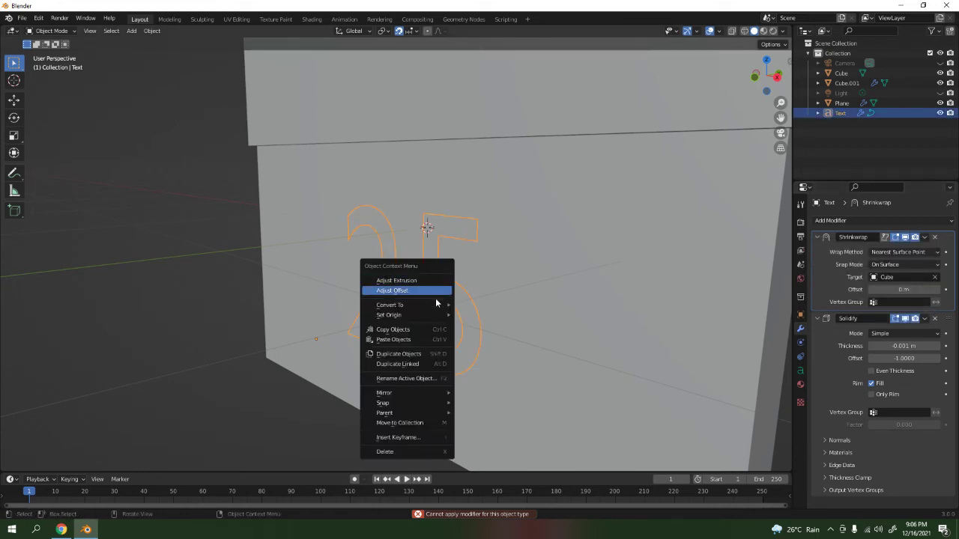
mouse_move(435, 306)
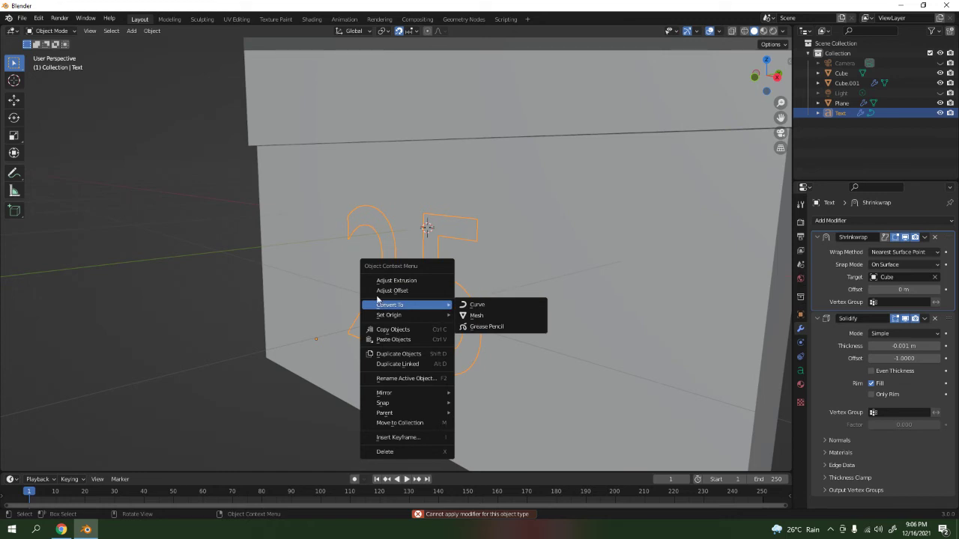
left_click(524, 298)
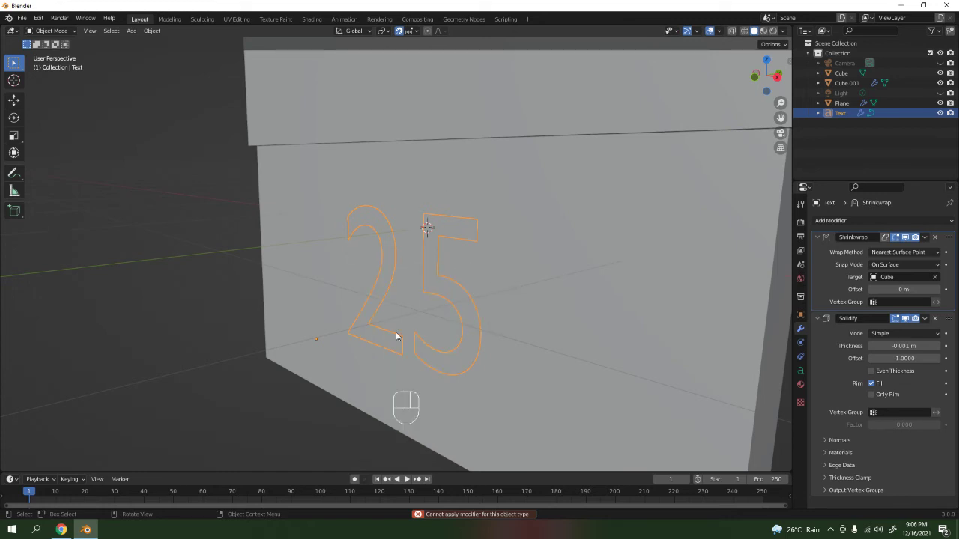
right_click(449, 291)
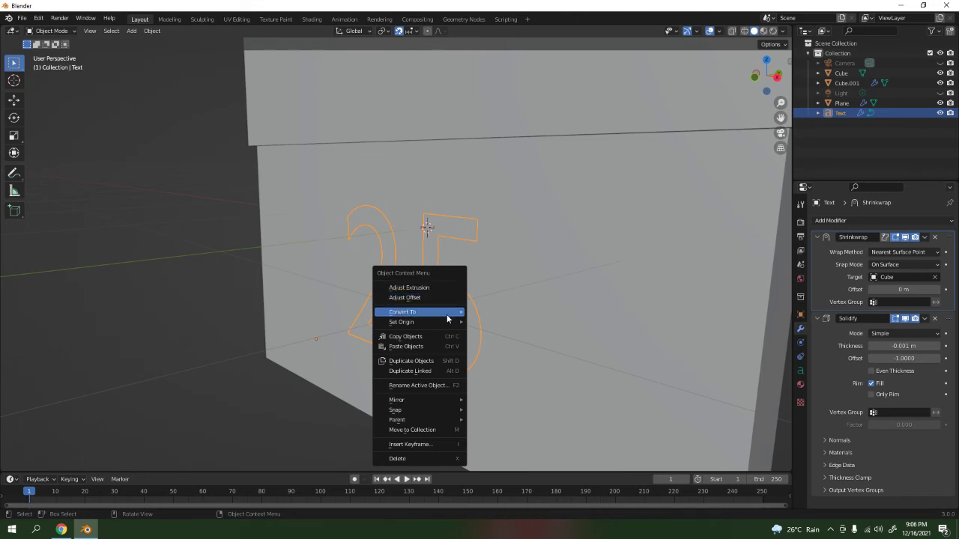
mouse_move(447, 312)
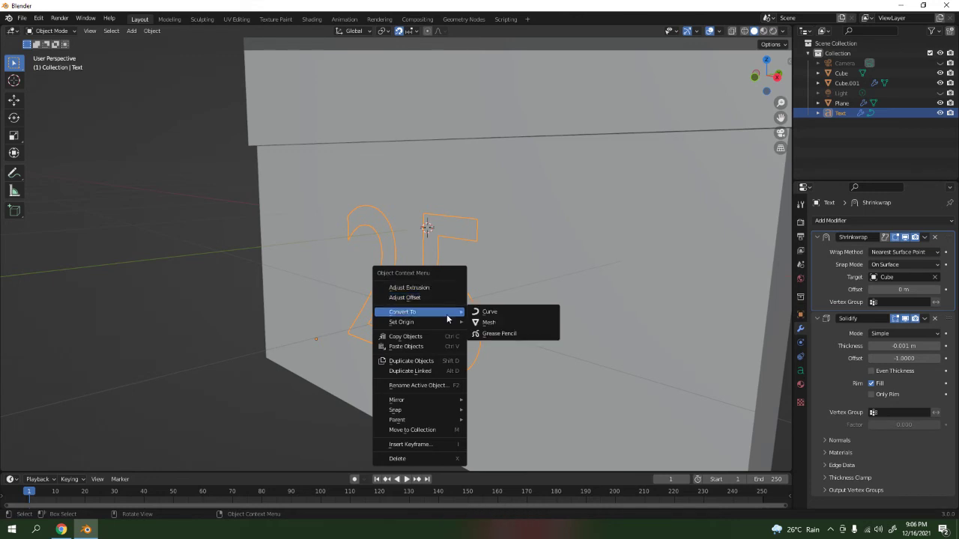
left_click(500, 324)
- Orbit and zoom around the sign to check the converted numerals
middle_click_drag(342, 363, 342, 317)
scroll(527, 306, "up", 5)
middle_click_drag(527, 306, 460, 274)
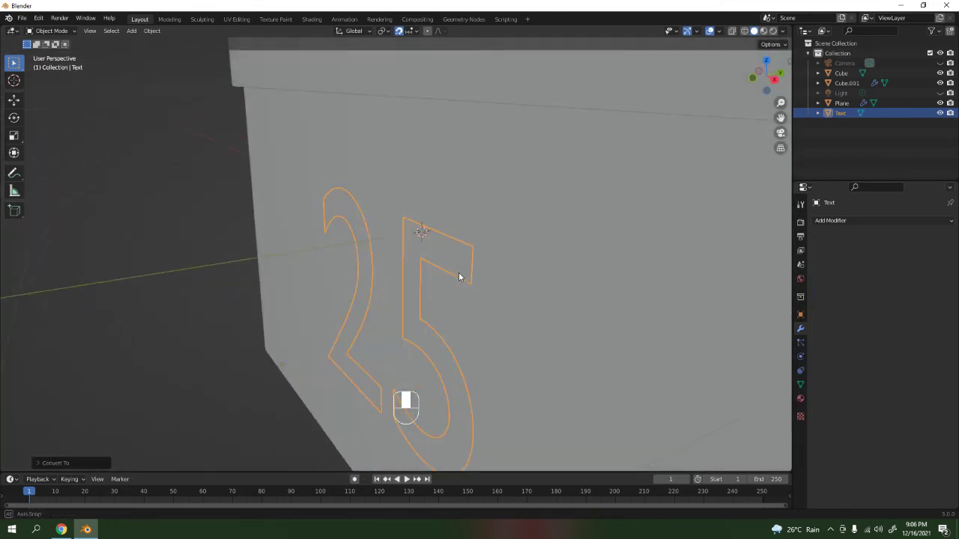
left_click(212, 289)
middle_click_drag(211, 289, 334, 274)
scroll(465, 270, "up", 5)
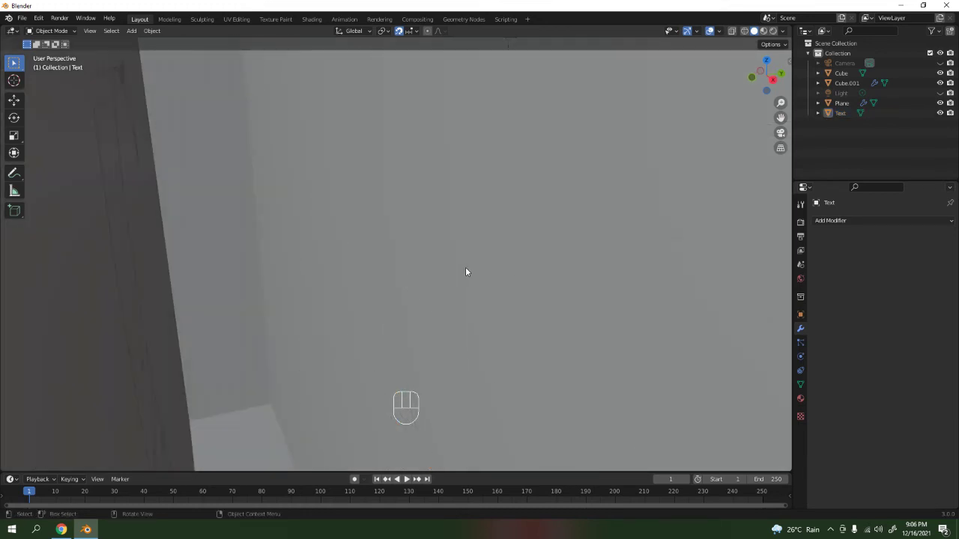
scroll(573, 300, "down", 8)
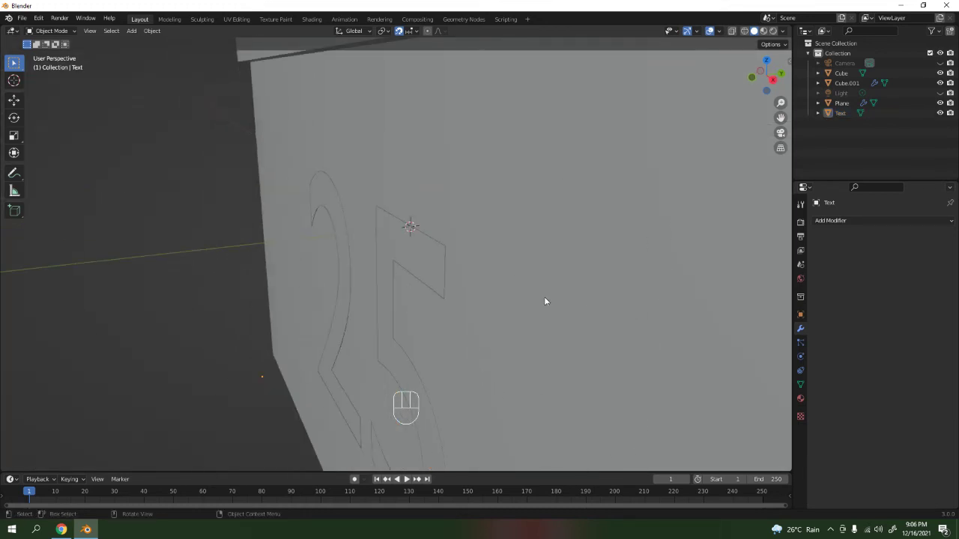
middle_click_drag(193, 286, 278, 253)
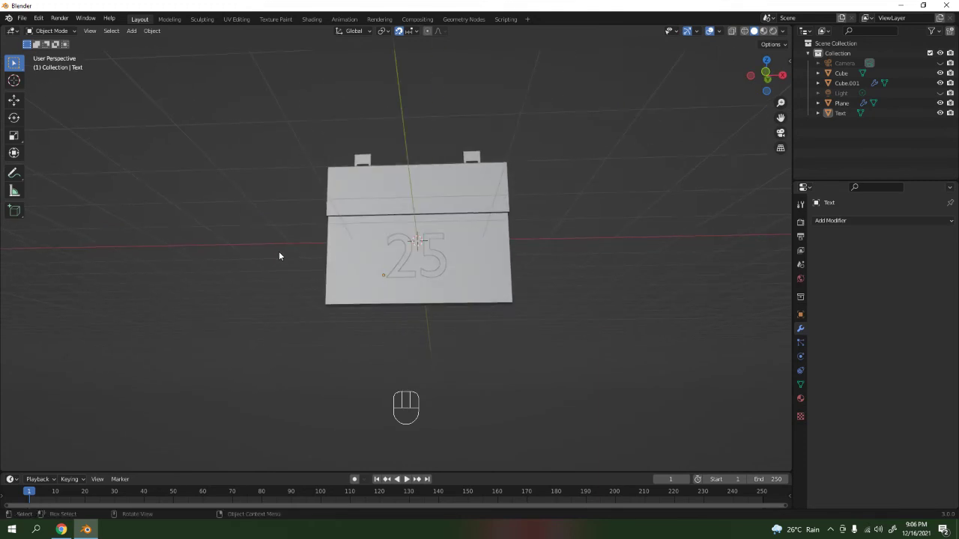
scroll(389, 245, "down", 3)
middle_click_drag(388, 242, 433, 284)
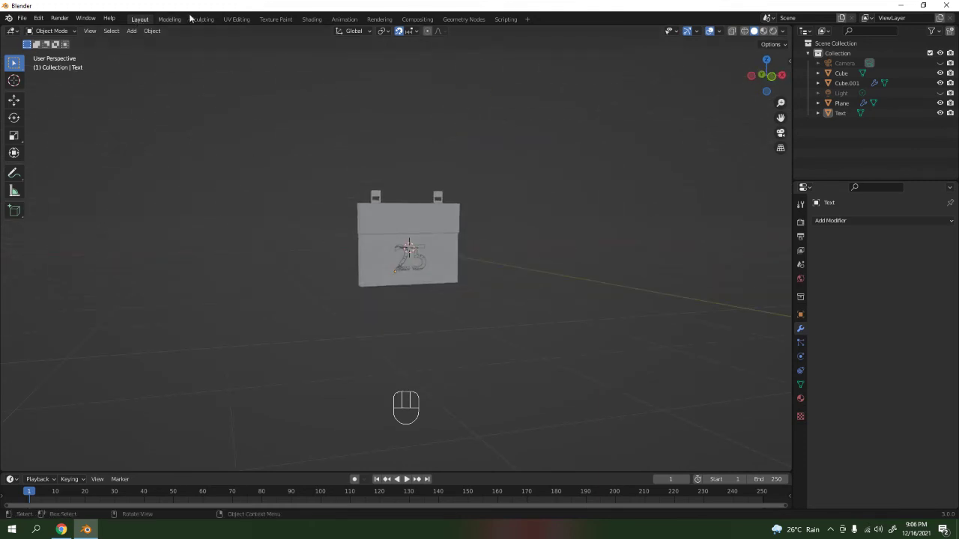
- Switch to the Shading workspace and select the 25 text
left_click(311, 19)
scroll(402, 212, "down", 4)
mouse_move(402, 212)
middle_mouse_down()
mouse_move(512, 161)
mouse_move(477, 199)
mouse_move(466, 67)
mouse_move(501, 145)
middle_mouse_up()
scroll(477, 195, "up", 8)
left_click(578, 140)
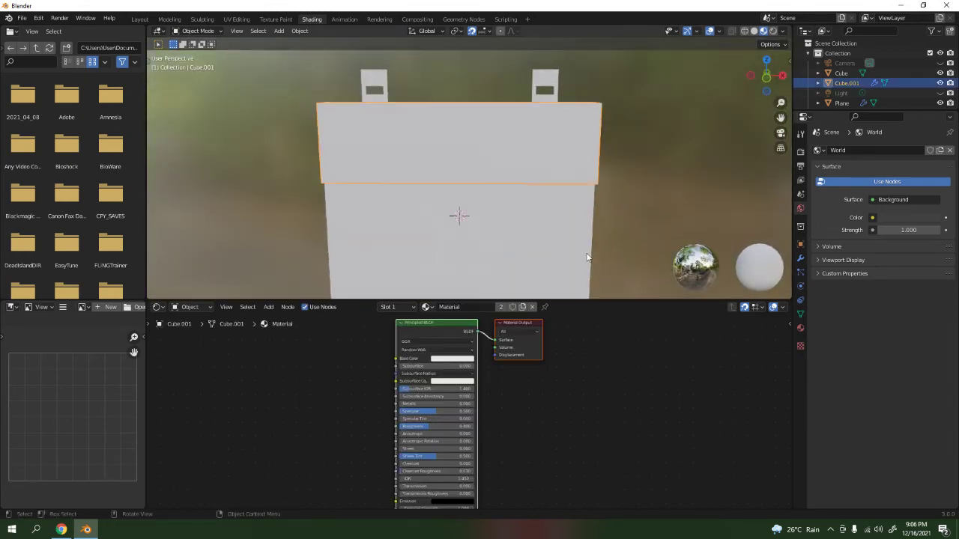
left_click(477, 242)
- Create a new red material for the text with Subsurface IOR 1.010 and Specular 0
left_click(502, 307)
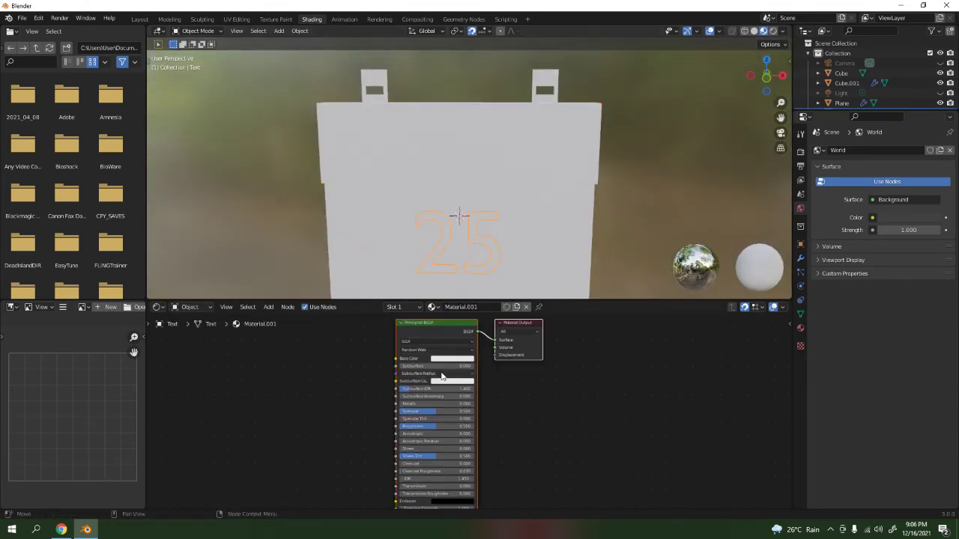
left_click(460, 359)
left_click(462, 302)
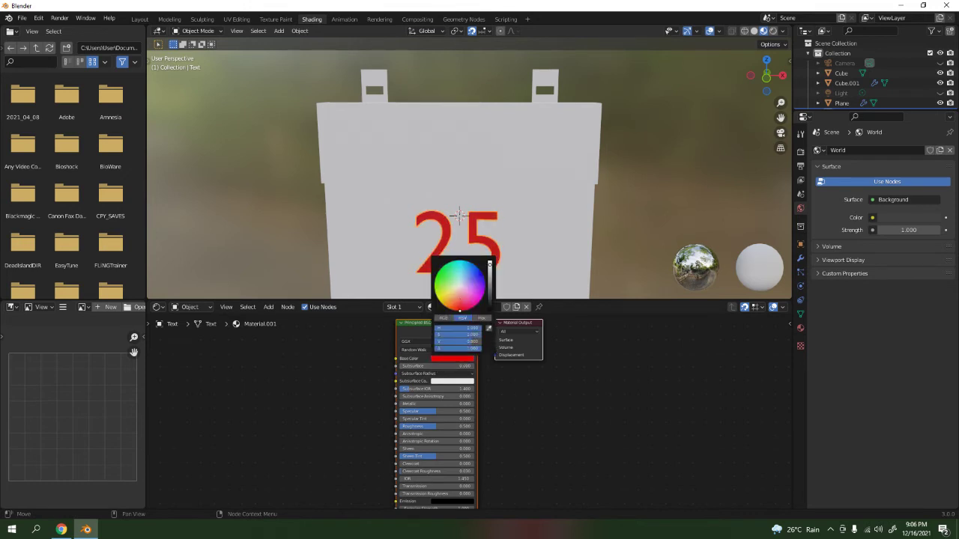
left_click_drag(430, 390, 475, 427)
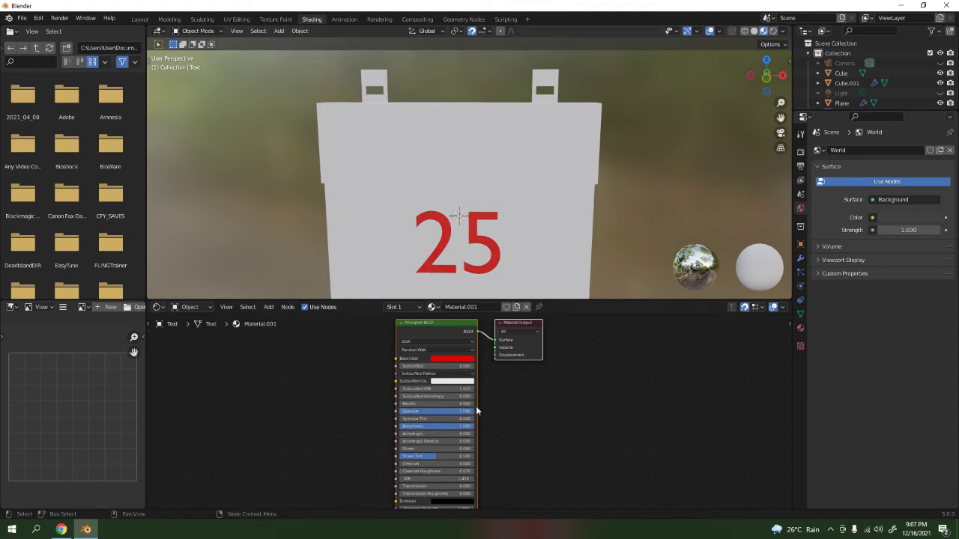
left_click_drag(460, 411, 397, 411)
scroll(246, 225, "down", 4)
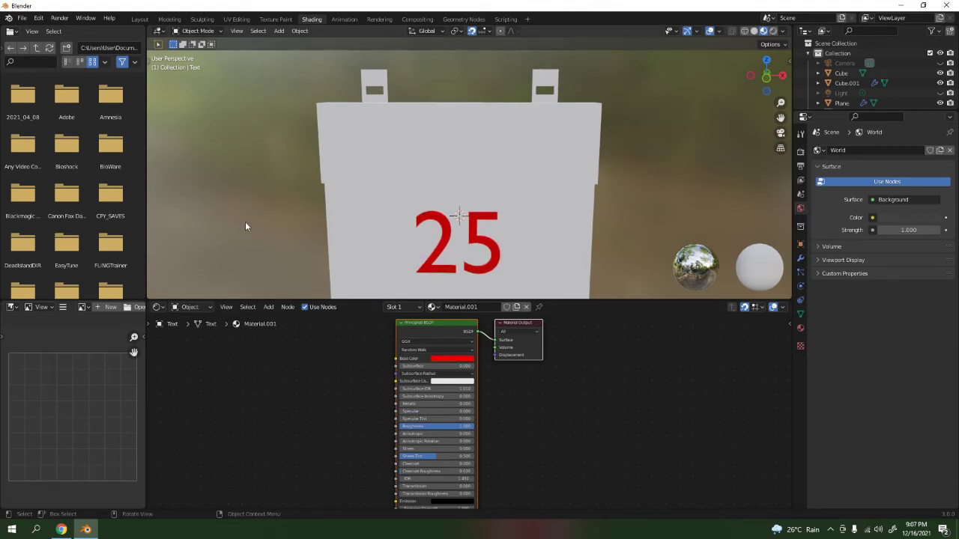
middle_click_drag(368, 246, 479, 225)
left_click(507, 229)
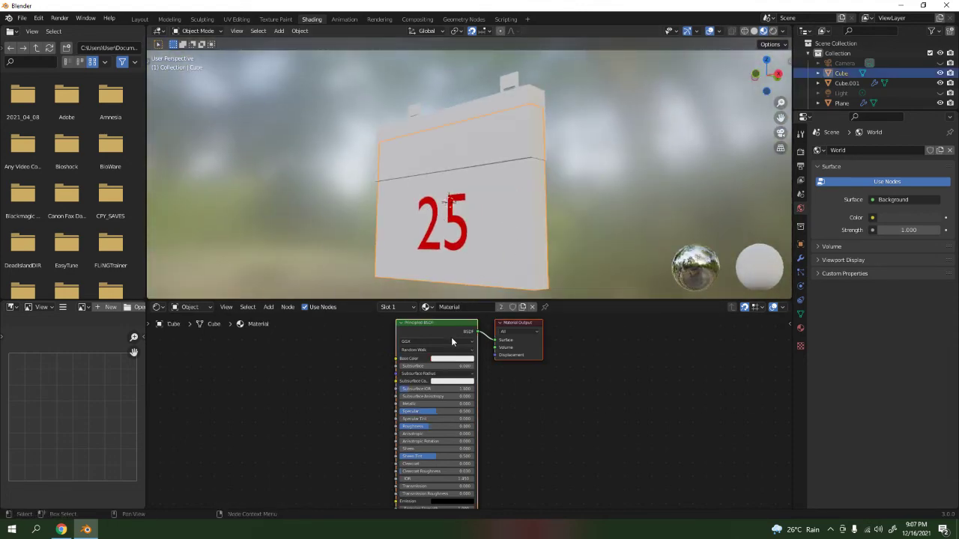
- Set the page's base colour to an orange-yellow on the colour wheel
left_click(452, 360)
left_click(450, 360)
left_click(448, 295)
left_click_drag(448, 295, 445, 299)
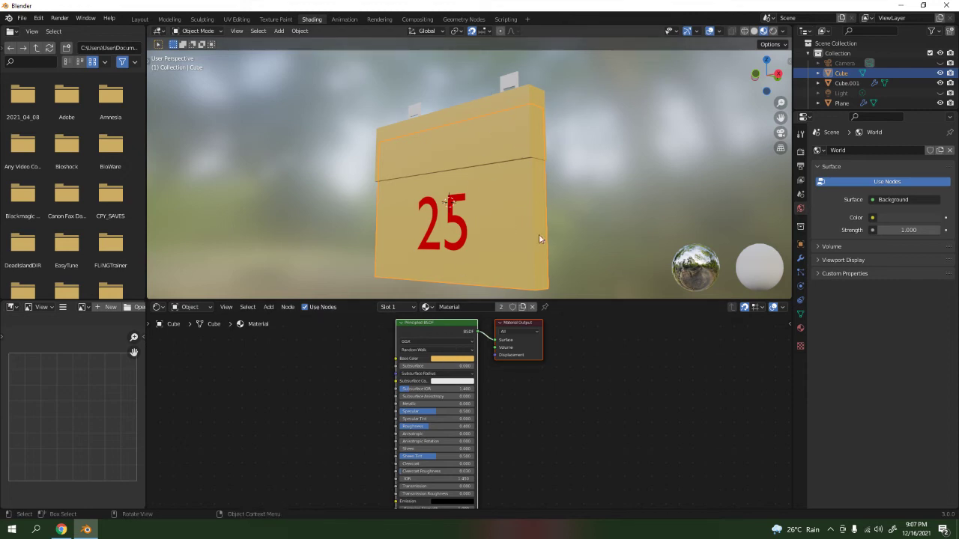
- Fade the page's base colour to a pale cream tint
left_click(451, 359)
left_click_drag(447, 297, 455, 290)
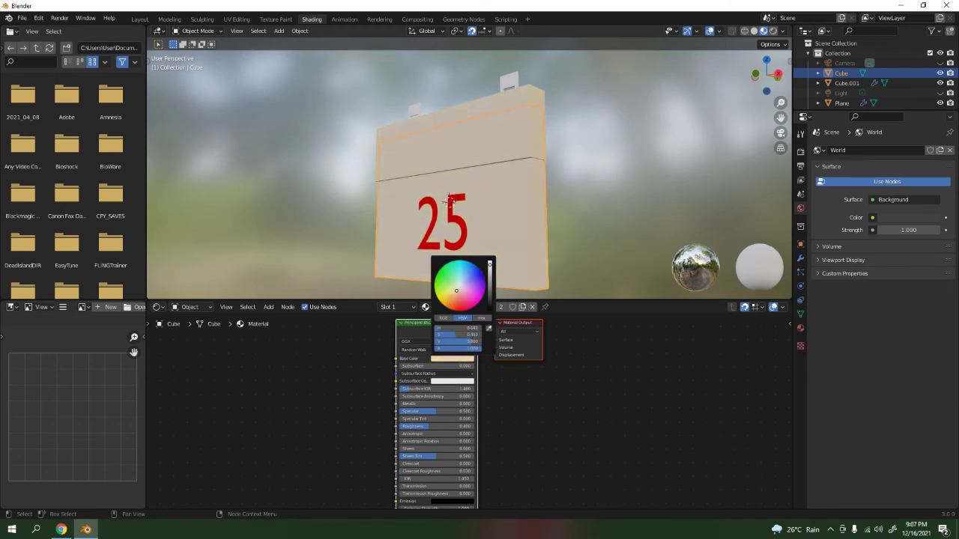
left_click_drag(454, 293, 454, 289)
left_click(288, 179)
scroll(288, 178, "down", 3)
middle_click_drag(288, 178, 586, 195)
scroll(528, 163, "up", 3)
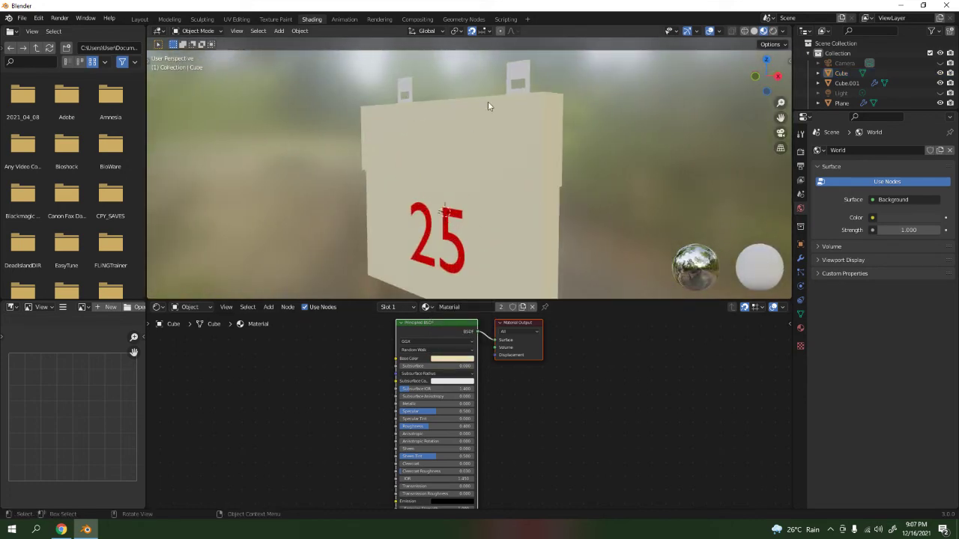
left_click(511, 134)
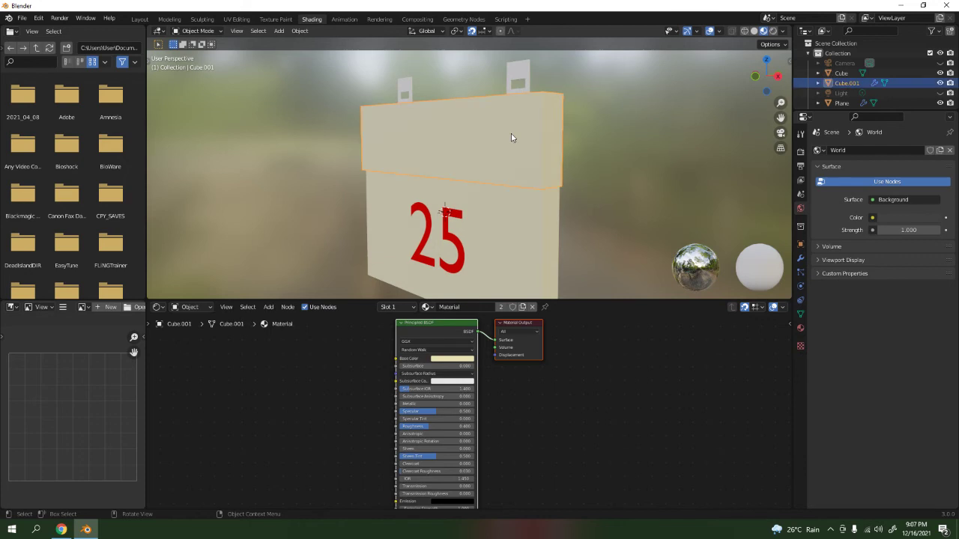
- Unlink the shared cream material from the top slab
left_click(533, 307)
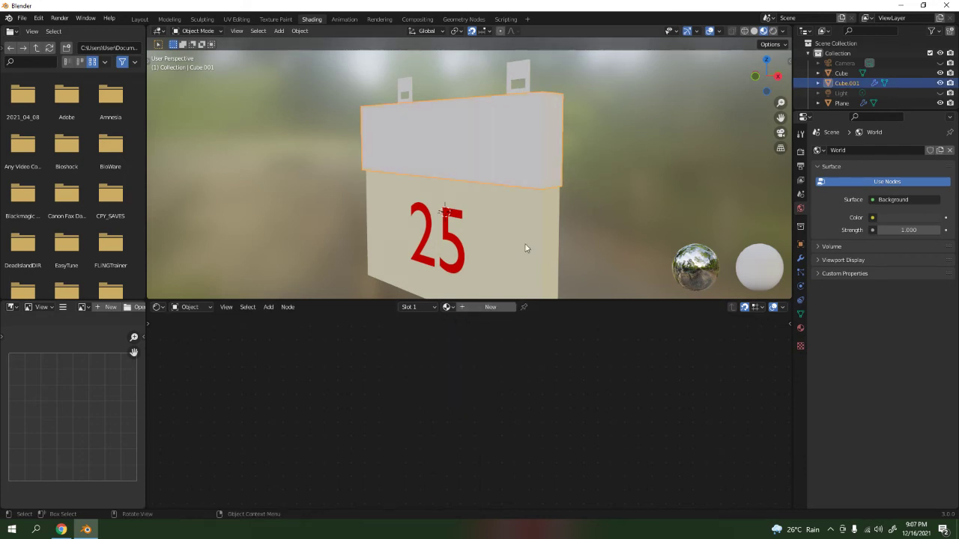
scroll(556, 183, "down", 3)
middle_click_drag(660, 135, 529, 175)
left_click(578, 176)
scroll(578, 177, "up", 4)
left_click(439, 150)
middle_click_drag(439, 150, 534, 247)
- Create a new Material.002 for the top slab and give it a grey base colour
left_click(490, 307)
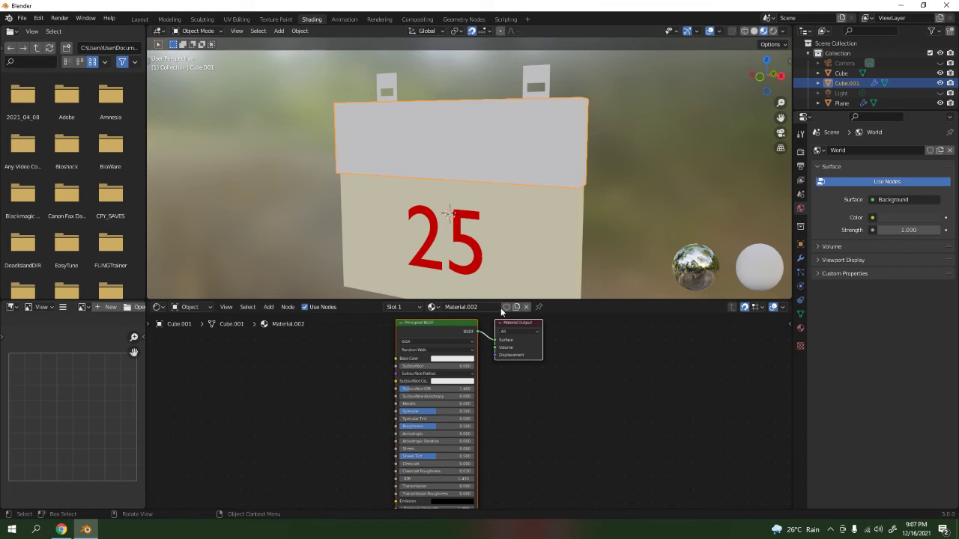
scroll(364, 178, "down", 4)
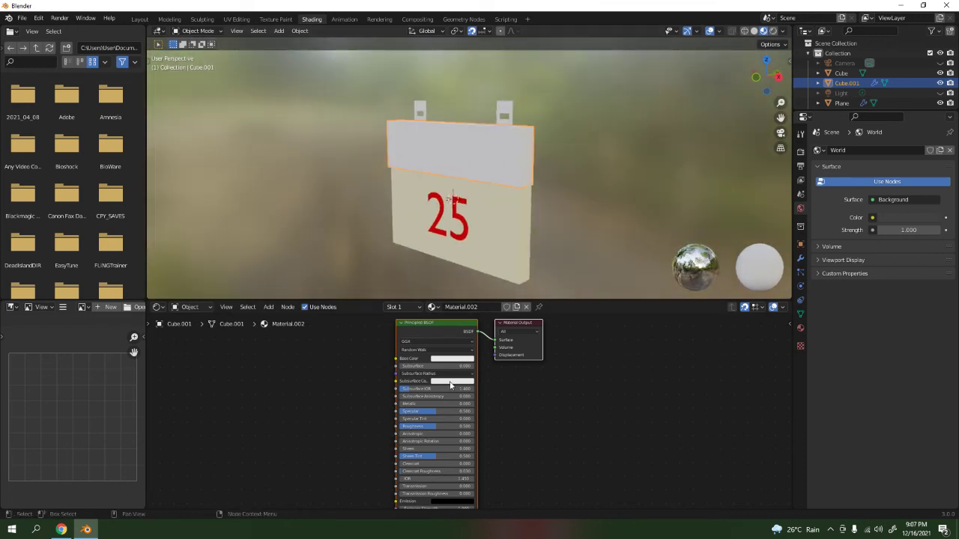
left_click(457, 358)
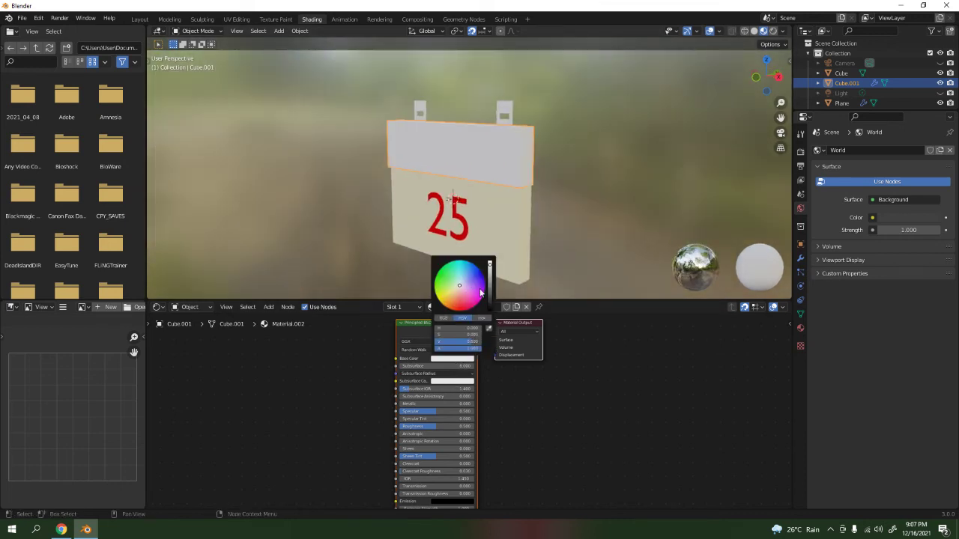
scroll(481, 293, "up", 2)
scroll(485, 295, "down", 3)
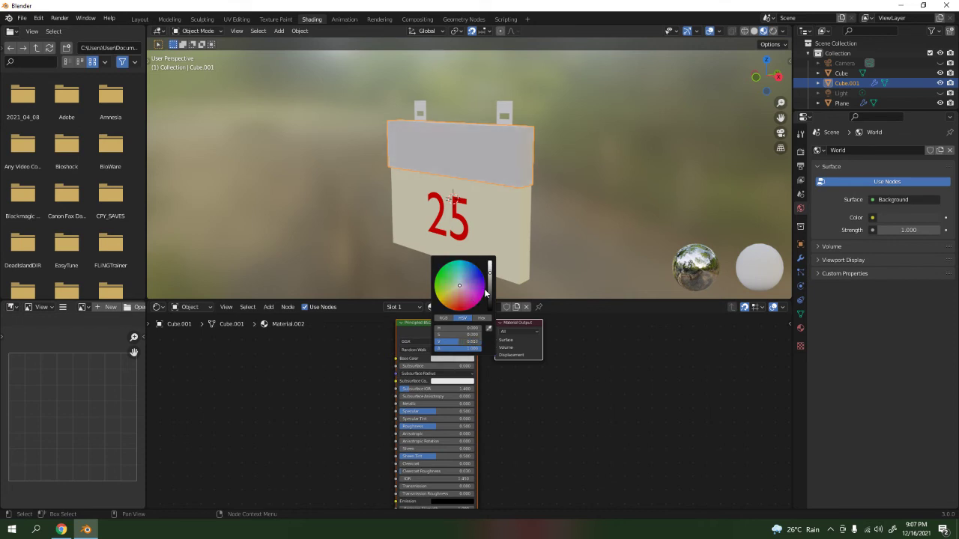
scroll(486, 293, "up", 3)
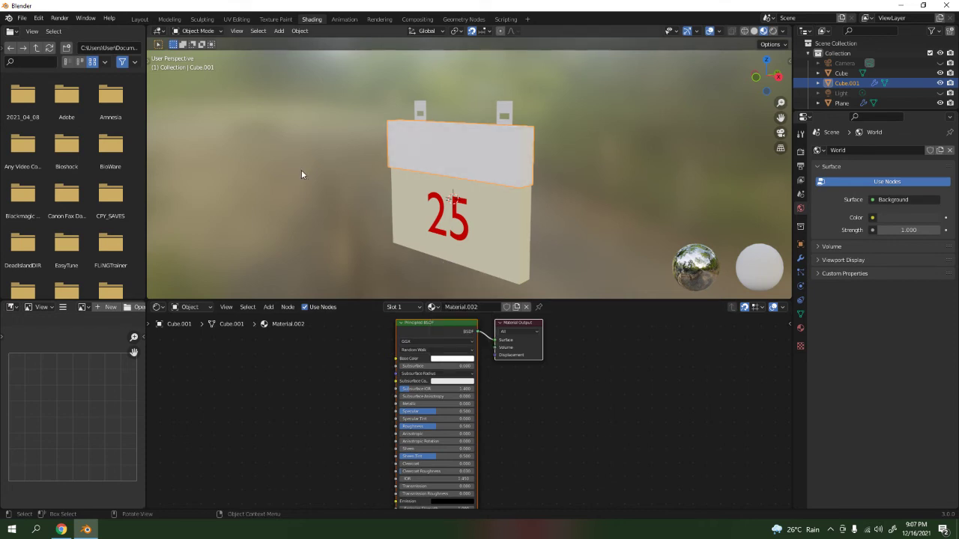
left_click(301, 175)
scroll(340, 196, "up", 8)
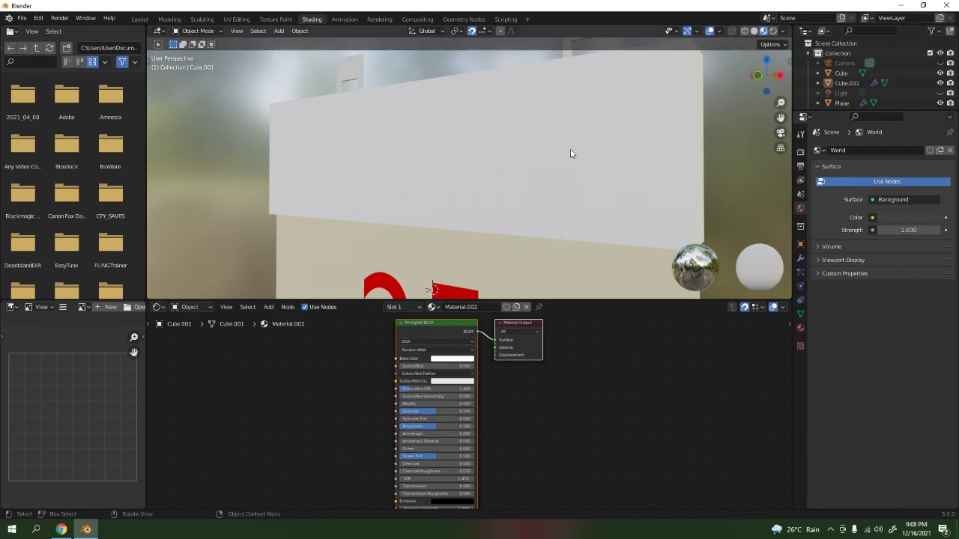
- Refine the top slab's base colour to a light grey
left_click(562, 203)
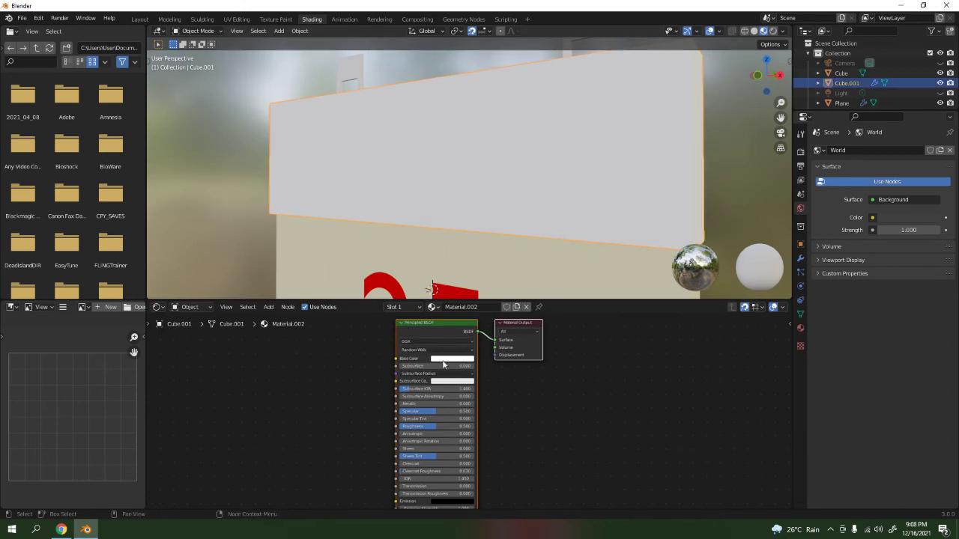
left_click(443, 360)
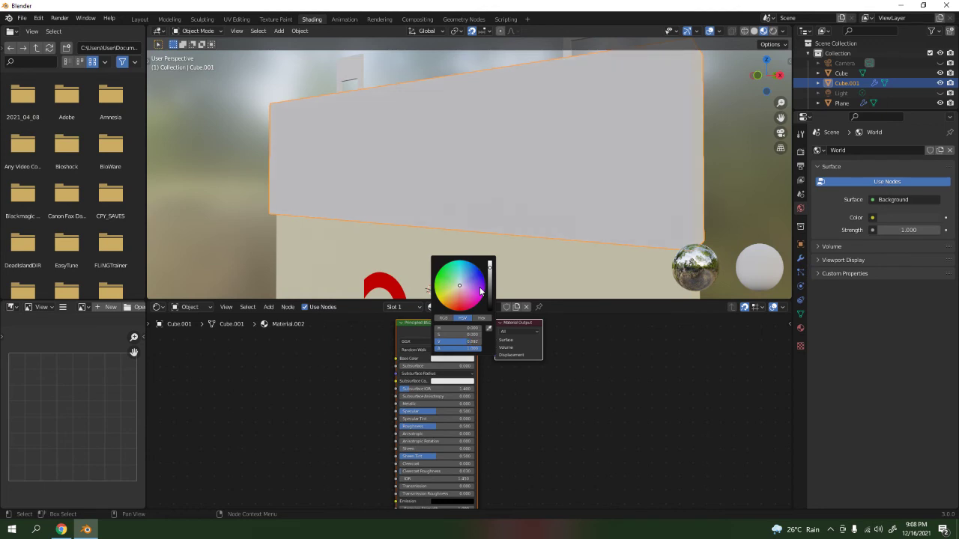
scroll(479, 290, "down", 5)
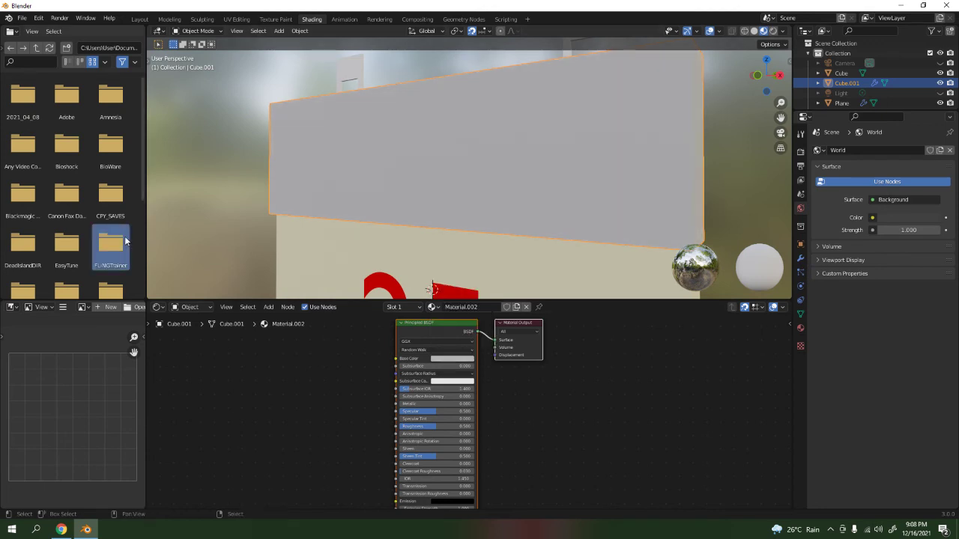
left_click(205, 225)
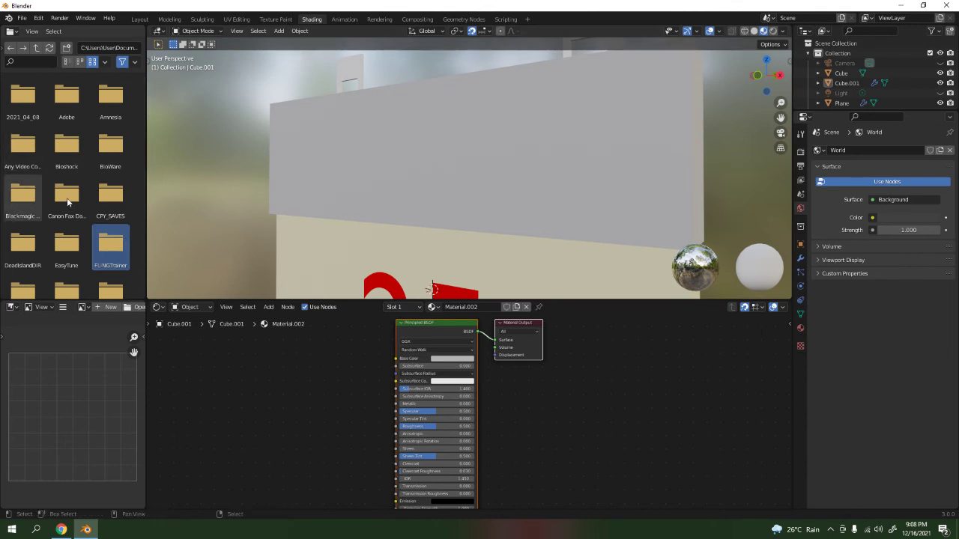
scroll(293, 174, "down", 4)
left_click(412, 120)
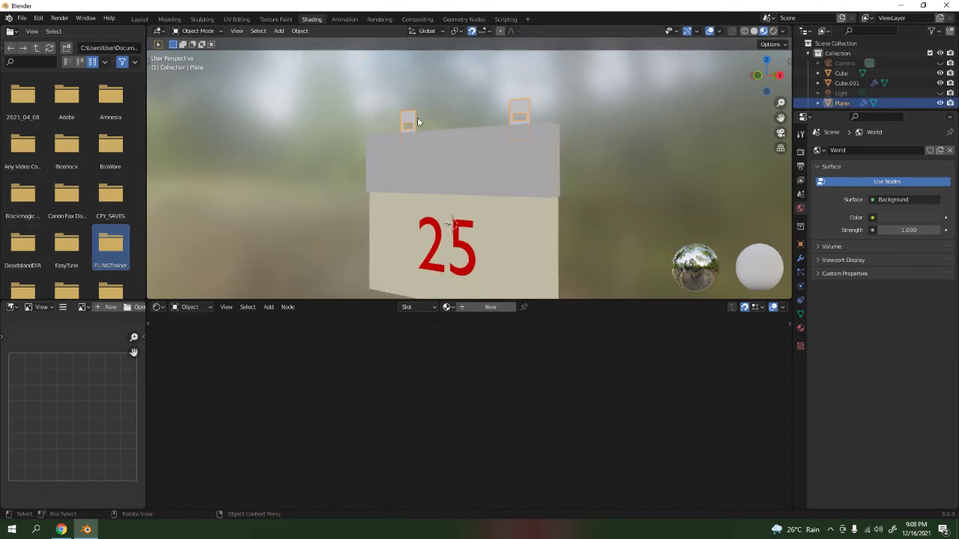
- Create a new Material.003 for the tabs with a golden-orange base colour
left_click(493, 308)
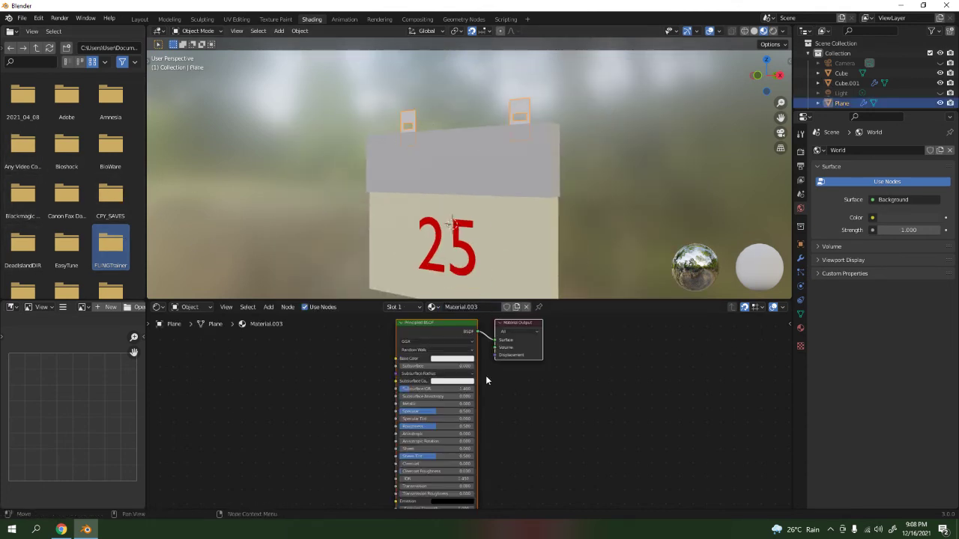
left_click(440, 359)
left_click_drag(456, 305, 449, 299)
scroll(255, 132, "up", 5)
scroll(254, 132, "down", 4)
middle_click_drag(257, 139, 497, 206)
left_click(457, 84)
scroll(481, 96, "up", 2)
scroll(599, 178, "up", 2)
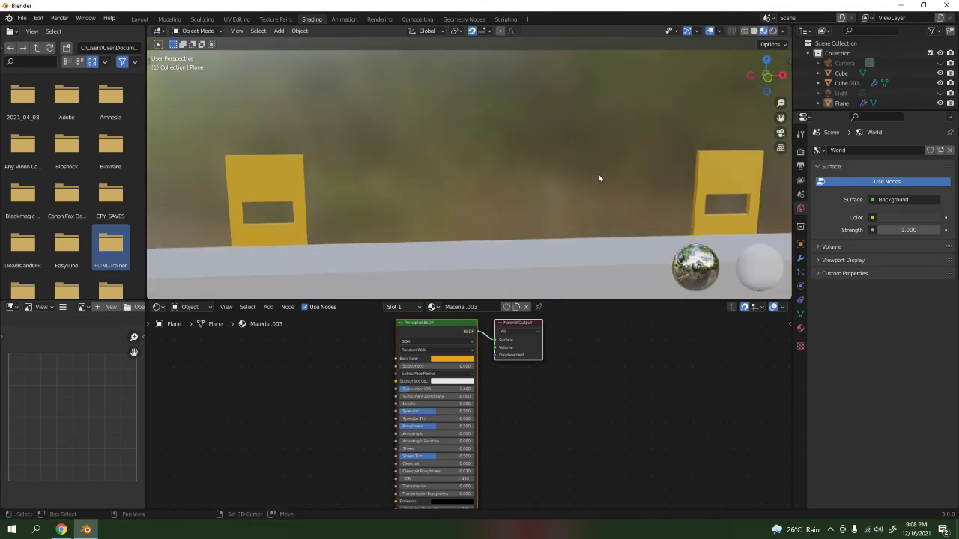
- Lower the tabs' Subsurface IOR to its minimum
left_click_drag(439, 389, 483, 427)
middle_click_drag(611, 181, 471, 165)
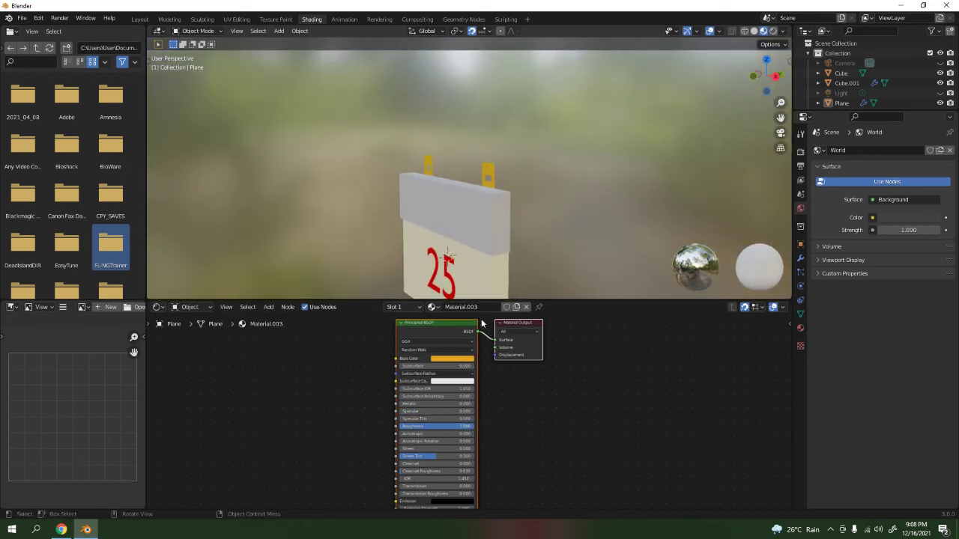
scroll(482, 374, "up", 1)
scroll(511, 261, "up", 3)
middle_click_drag(510, 261, 531, 158)
left_click(531, 158)
- In Material.002's Principled BSDF, zero Subsurface IOR and Specular and raise Roughness to 1.000
left_click_drag(422, 387, 397, 387)
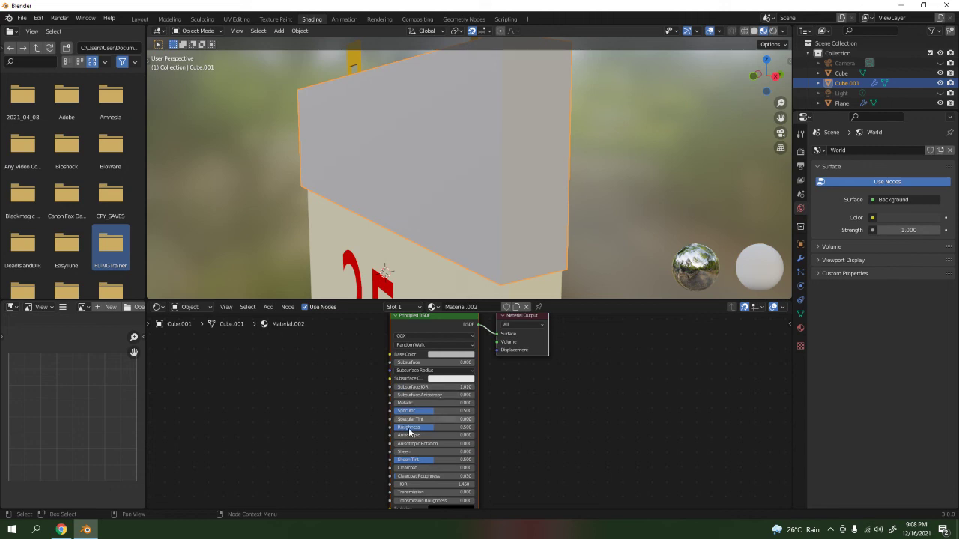
left_click(470, 386)
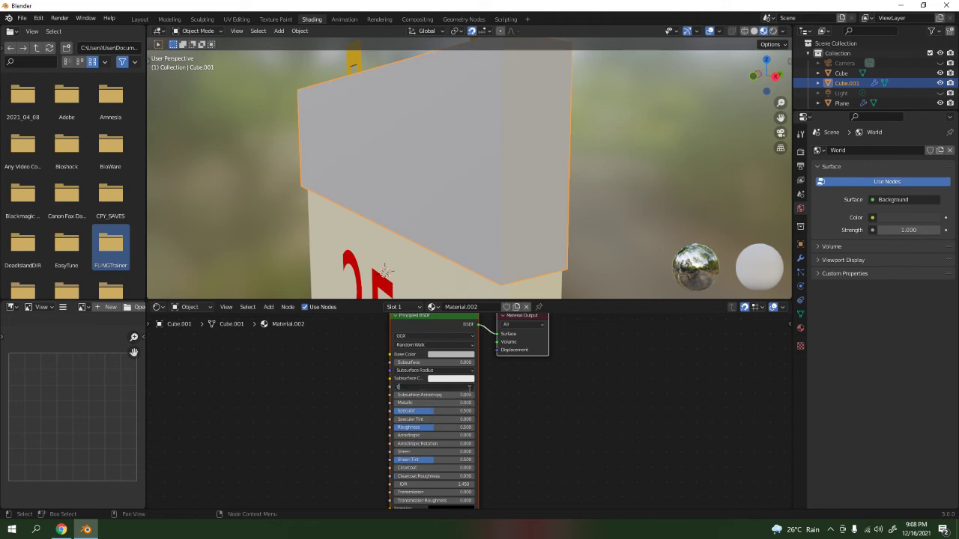
key("Return")
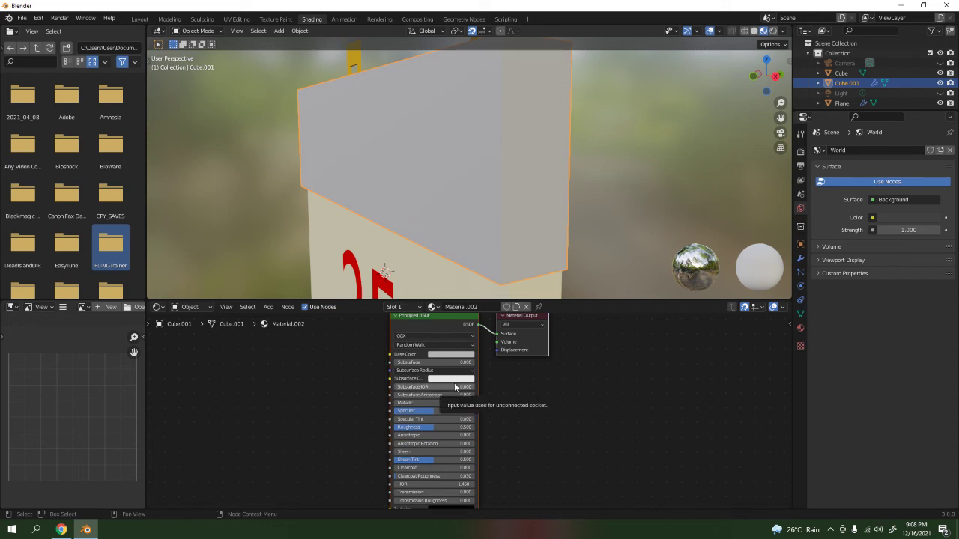
left_click(450, 411)
type("0")
key("Return")
left_click_drag(427, 430, 479, 431)
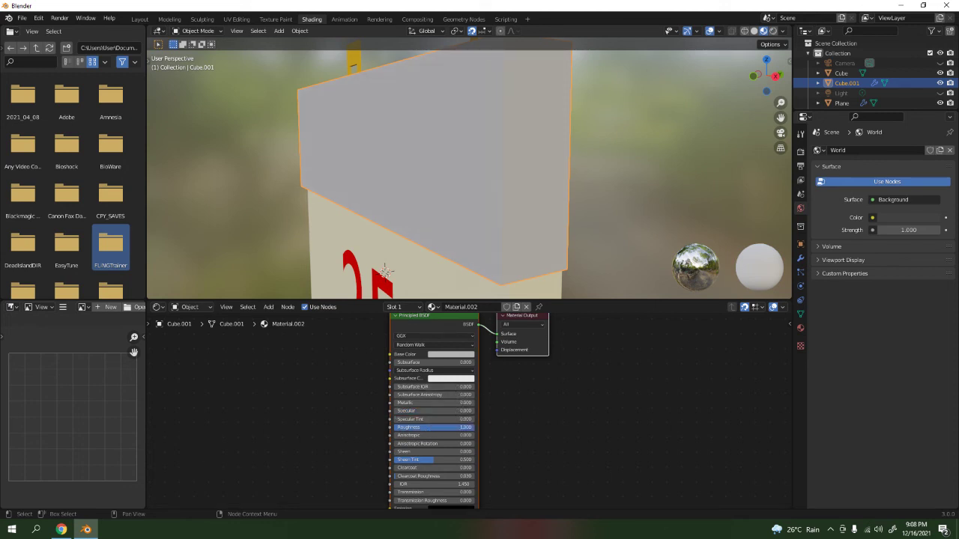
left_click(609, 203)
scroll(418, 233, "down", 6)
middle_click_drag(418, 234, 190, 88)
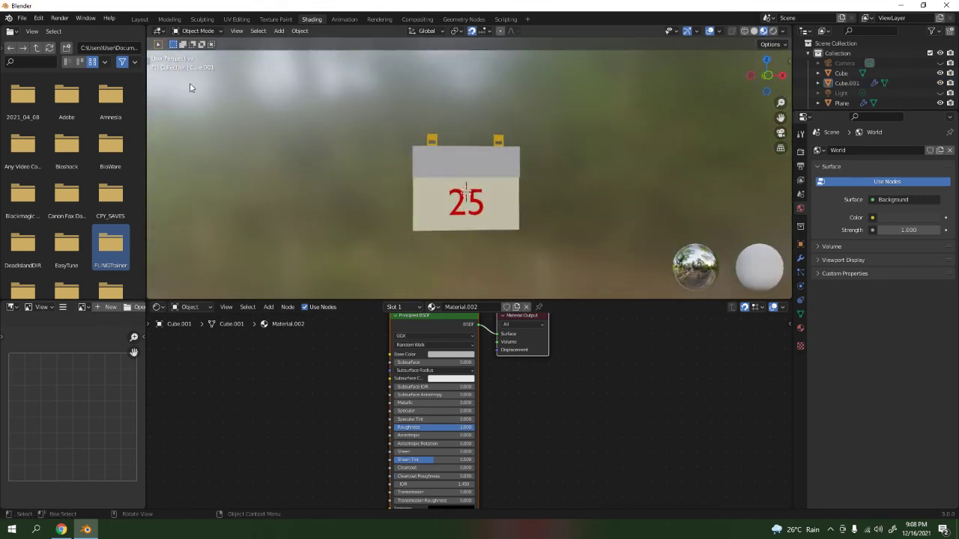
- Preview the calendar in Rendered shading in Layout and unhide the light and camera
left_click(139, 18)
middle_click_drag(570, 150, 532, 265)
scroll(486, 250, "up", 5)
scroll(532, 265, "down", 5)
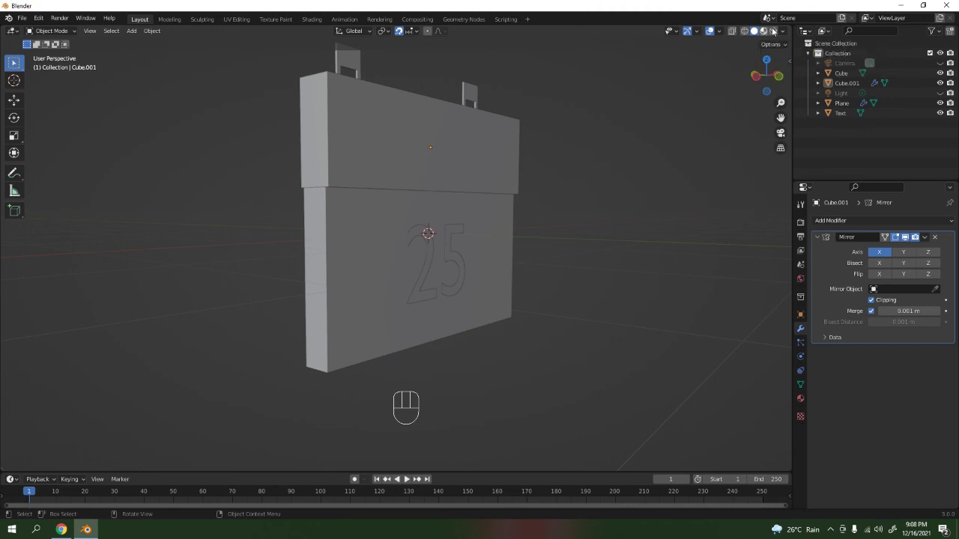
left_click(772, 30)
left_click(940, 93)
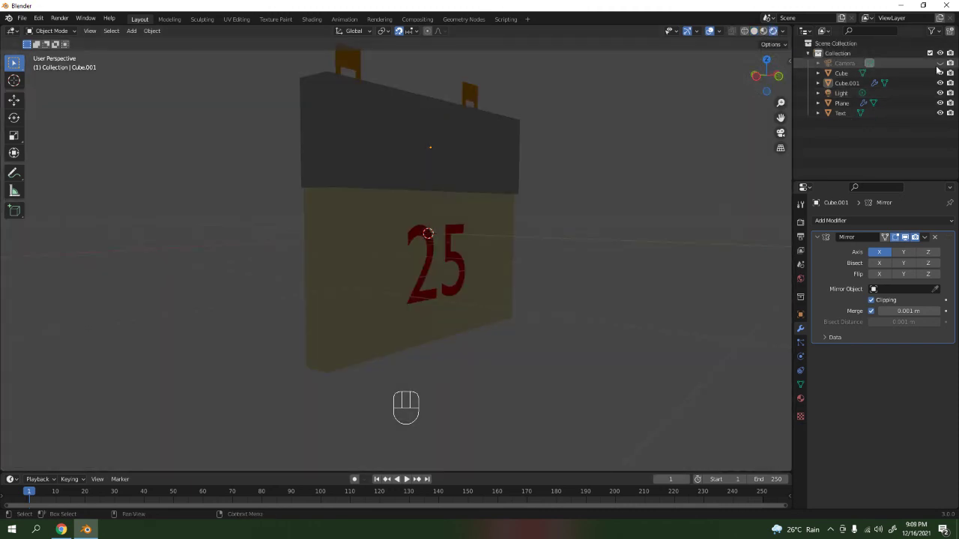
left_click(940, 62)
scroll(530, 168, "down", 5)
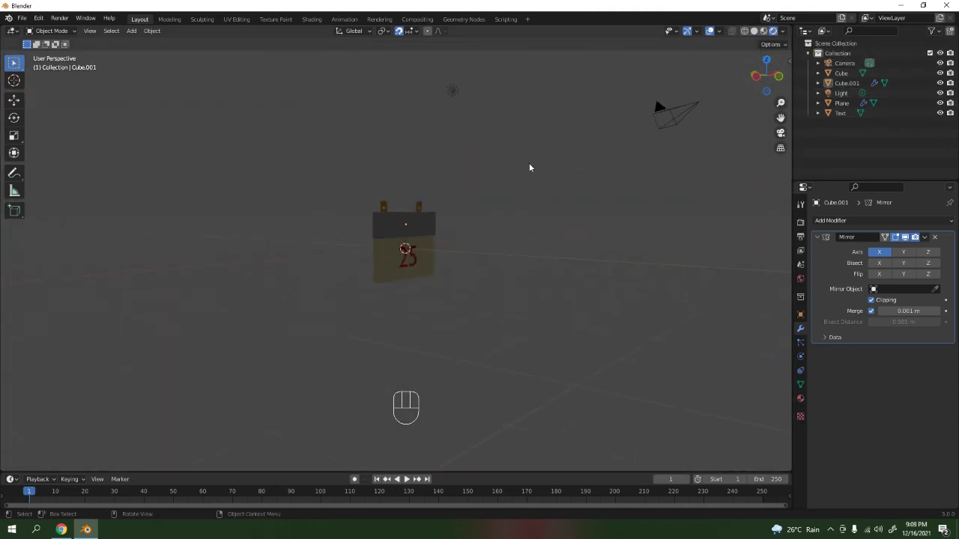
- Move the light along X to 0.079 m and along Y to -2.7359 m
left_click(464, 101)
middle_click_drag(465, 109, 466, 138)
key("g")
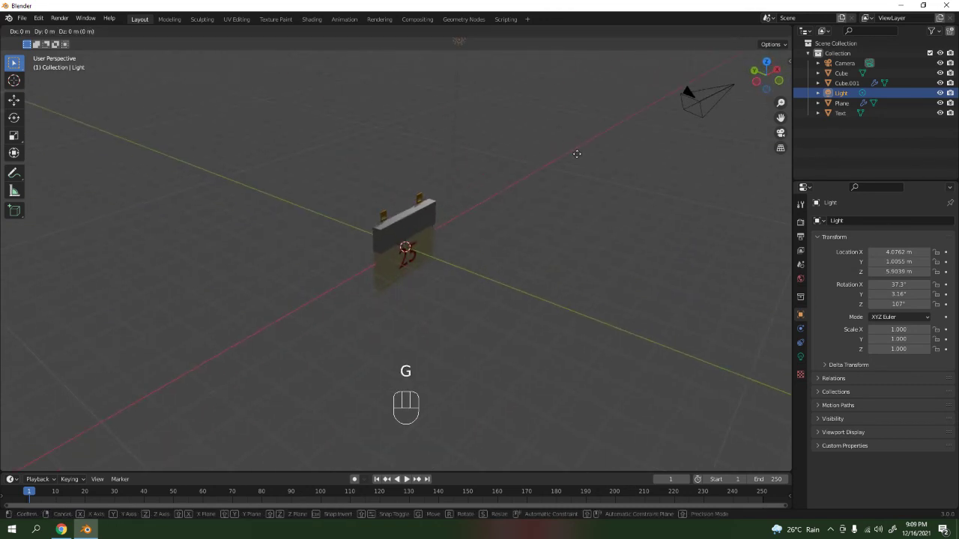
key("x")
left_click(464, 139)
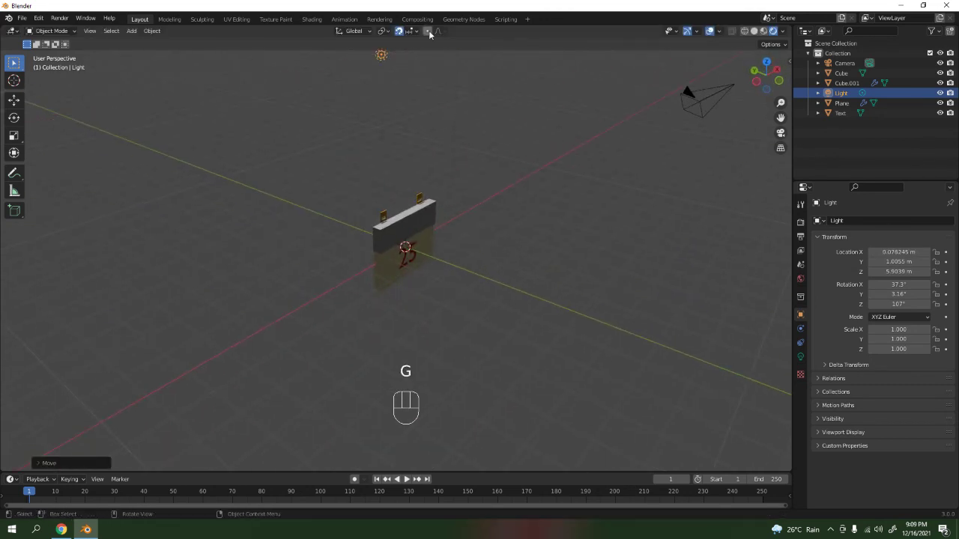
key("g")
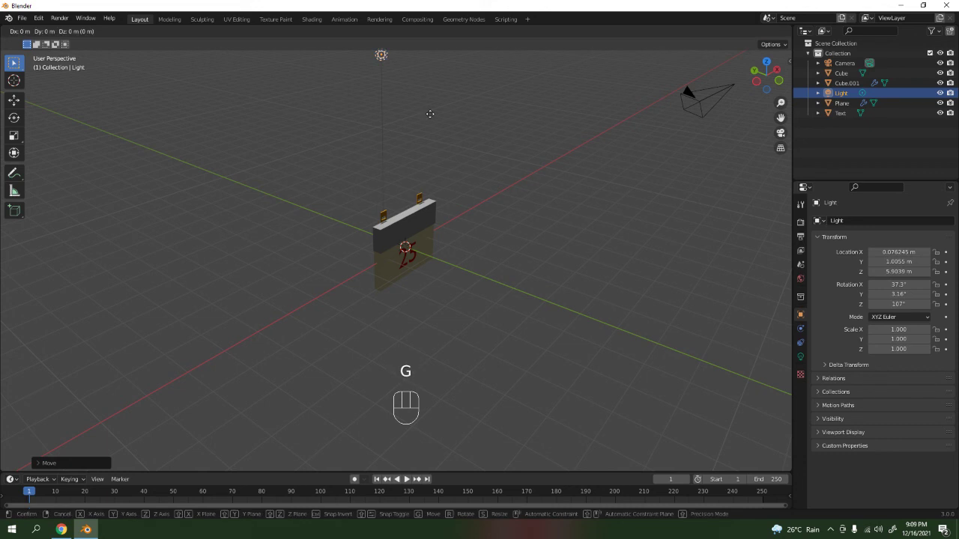
key("y")
left_click(535, 146)
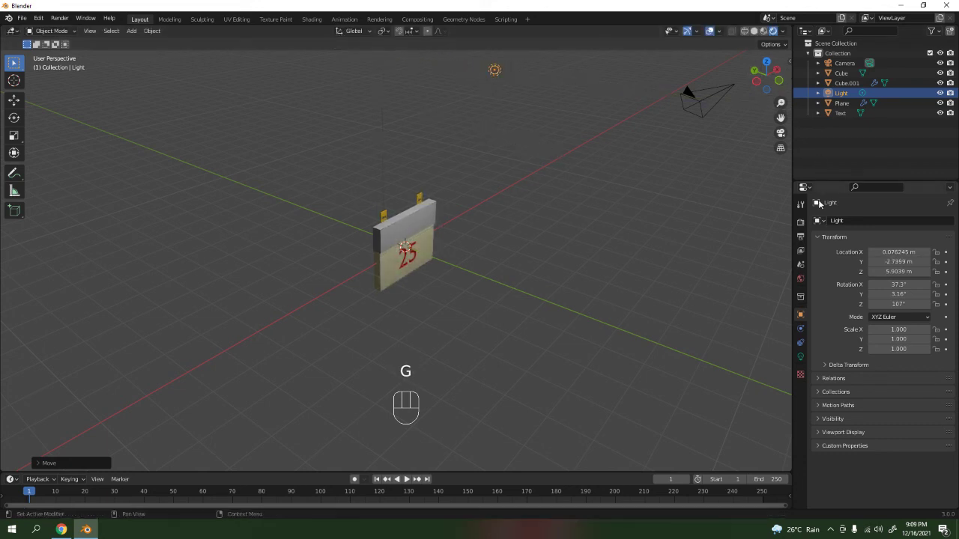
- Set the Render Engine to Cycles in Render Properties and view the calendar's Cycles preview
left_click(801, 223)
left_click(891, 221)
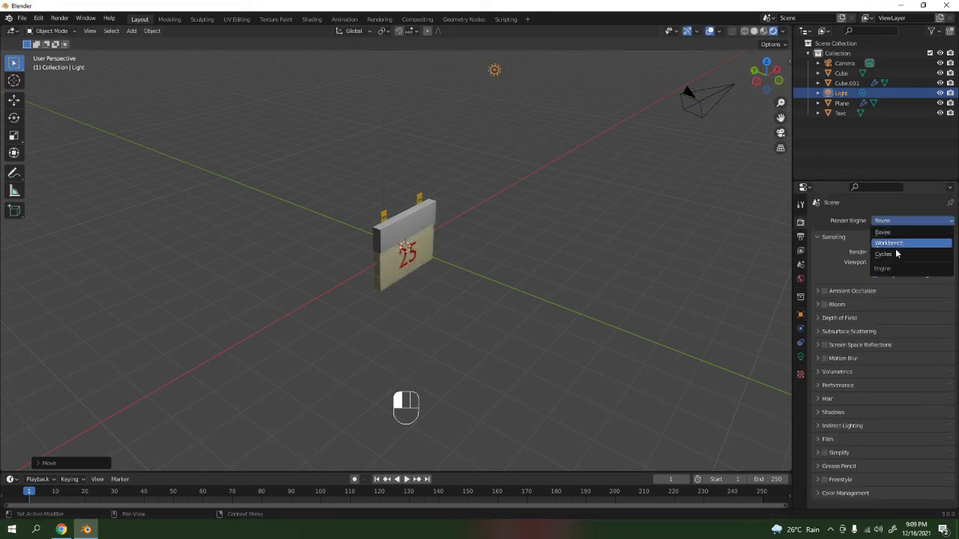
key("Return")
middle_click_drag(562, 185, 495, 212)
scroll(455, 136, "up", 5)
scroll(501, 214, "down", 4)
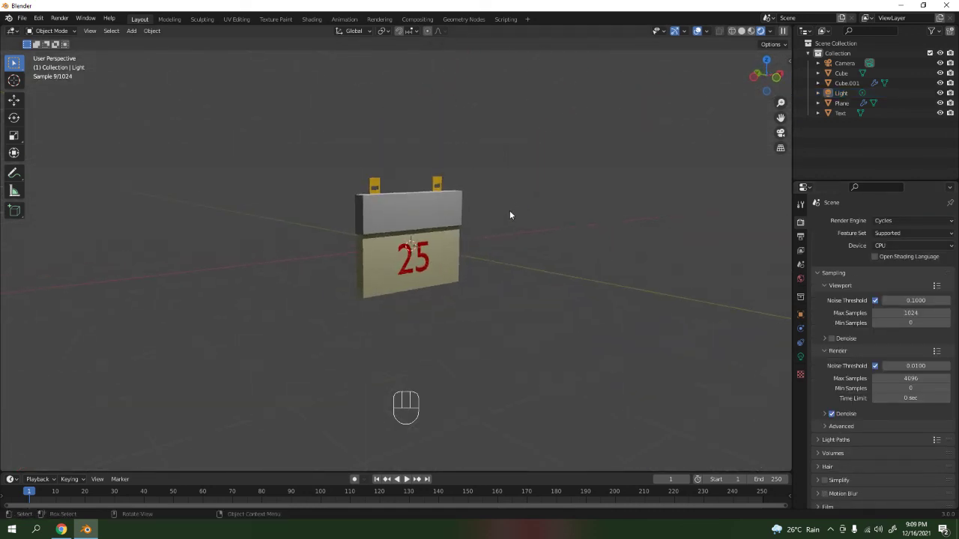
scroll(509, 214, "up", 5)
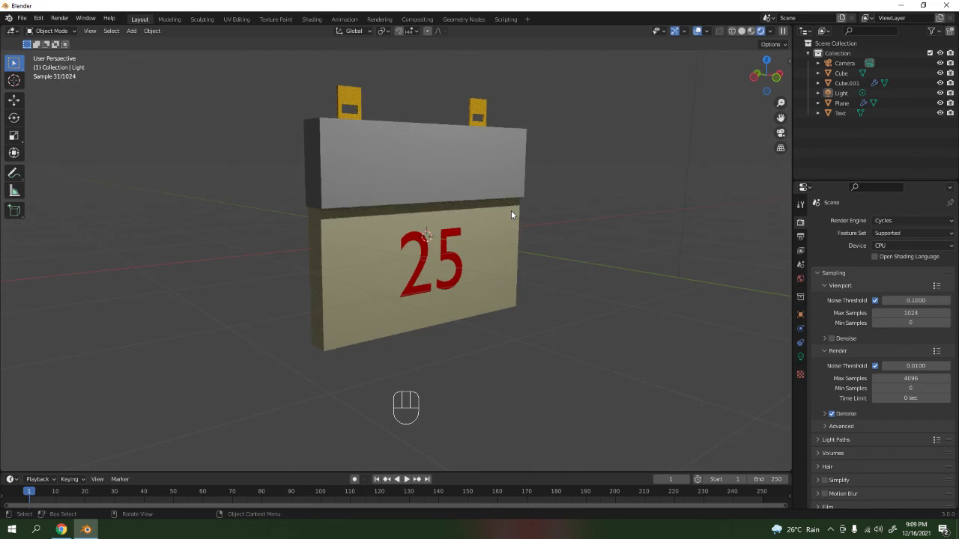